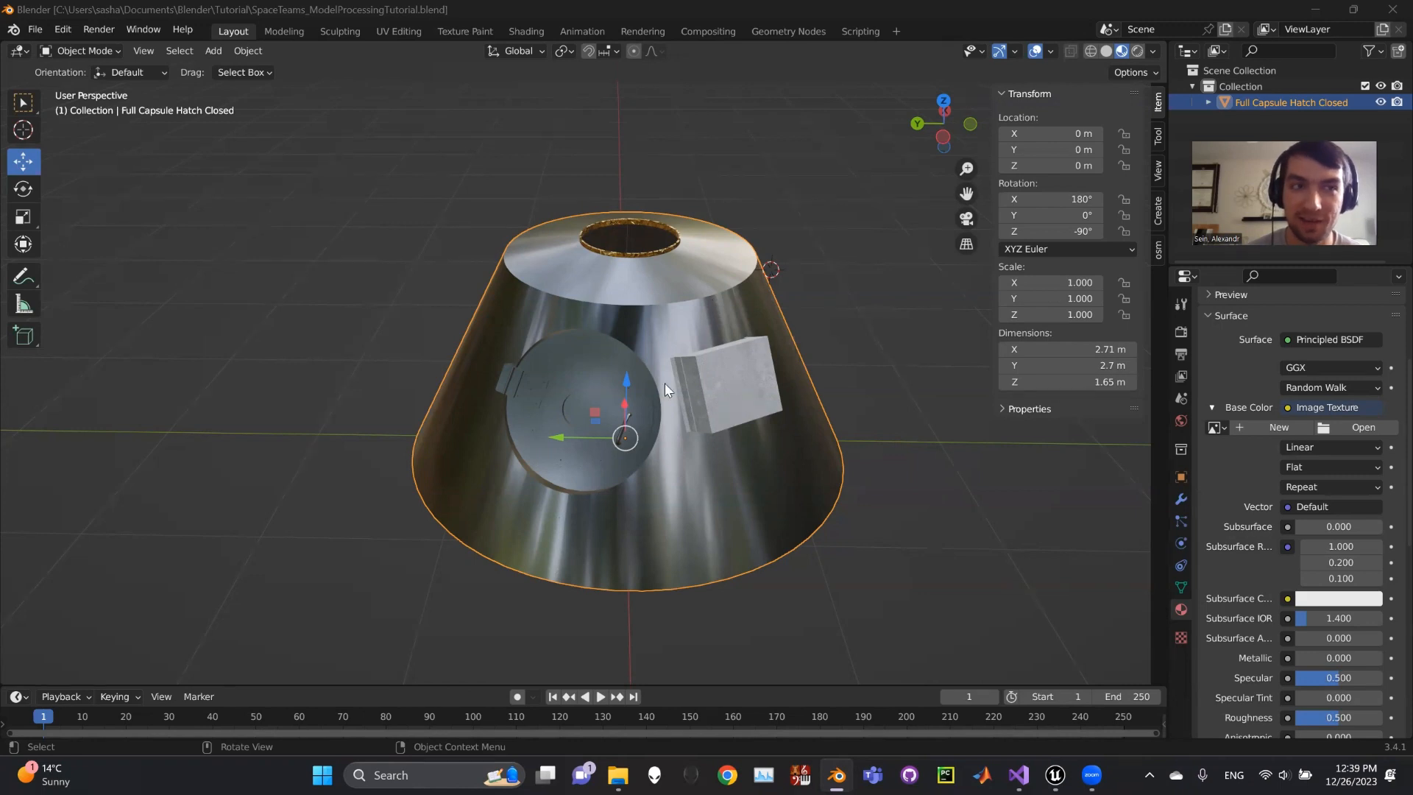
- In Edit Mode, duplicate the box's front face and leave the copy exactly in place
{"action": "middle_click_drag", "start_coordinate": [802, 350], "coordinate": [657, 354]}
{"action": "scroll", "coordinate": [658, 353], "scroll_direction": "up", "scroll_amount": 3}
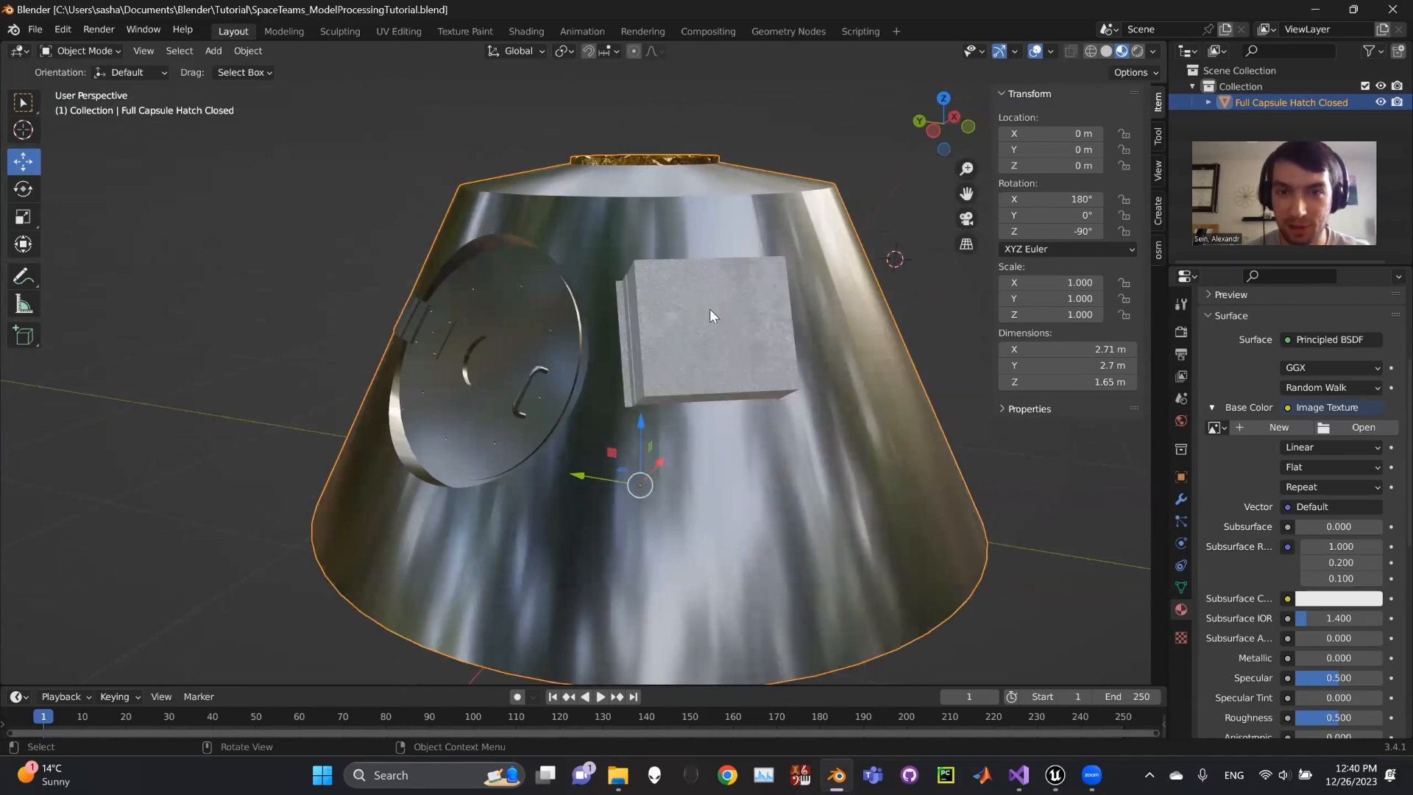
{"action": "middle_click_drag", "start_coordinate": [713, 293], "coordinate": [828, 307]}
{"action": "scroll", "coordinate": [733, 303], "scroll_direction": "up", "scroll_amount": 4}
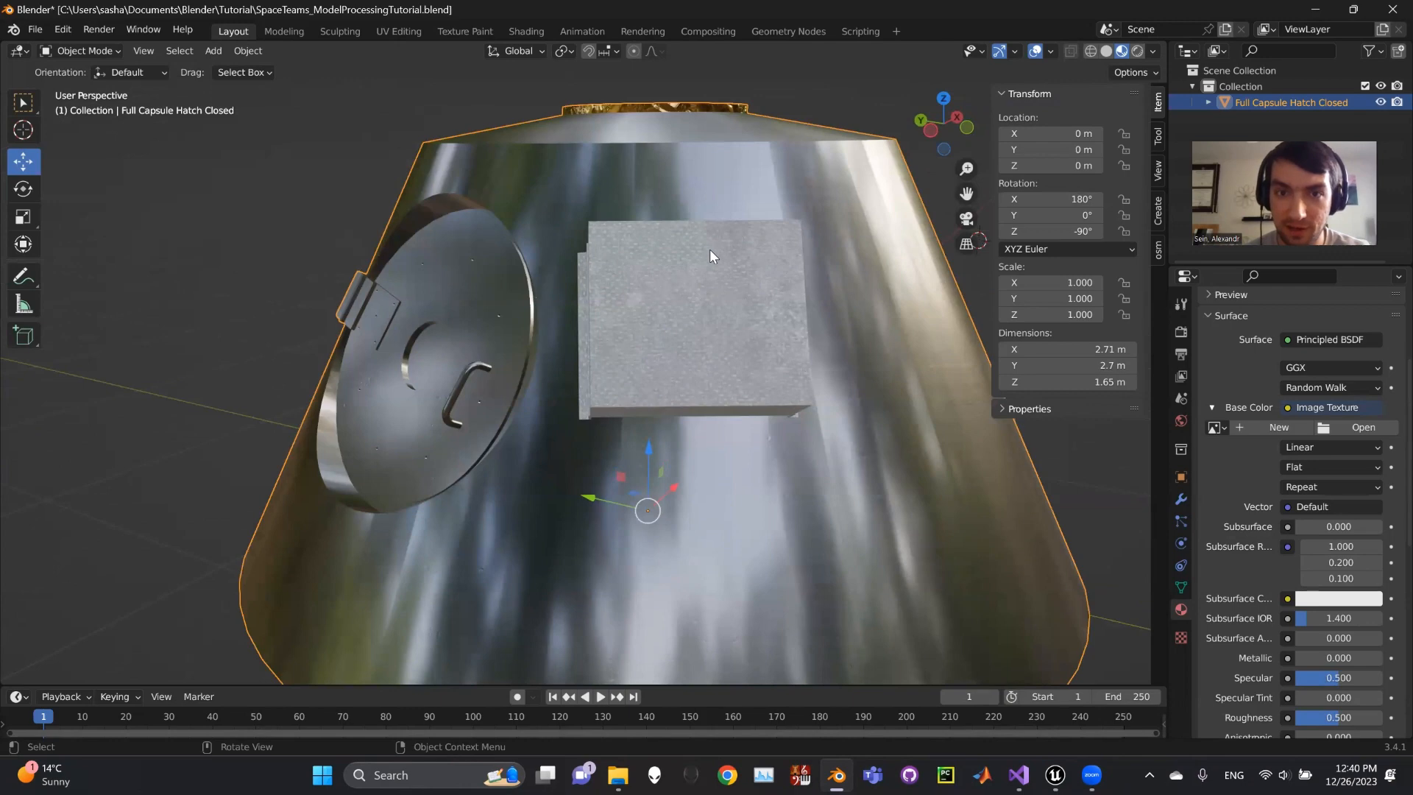
{"action": "key", "text": "Tab"}
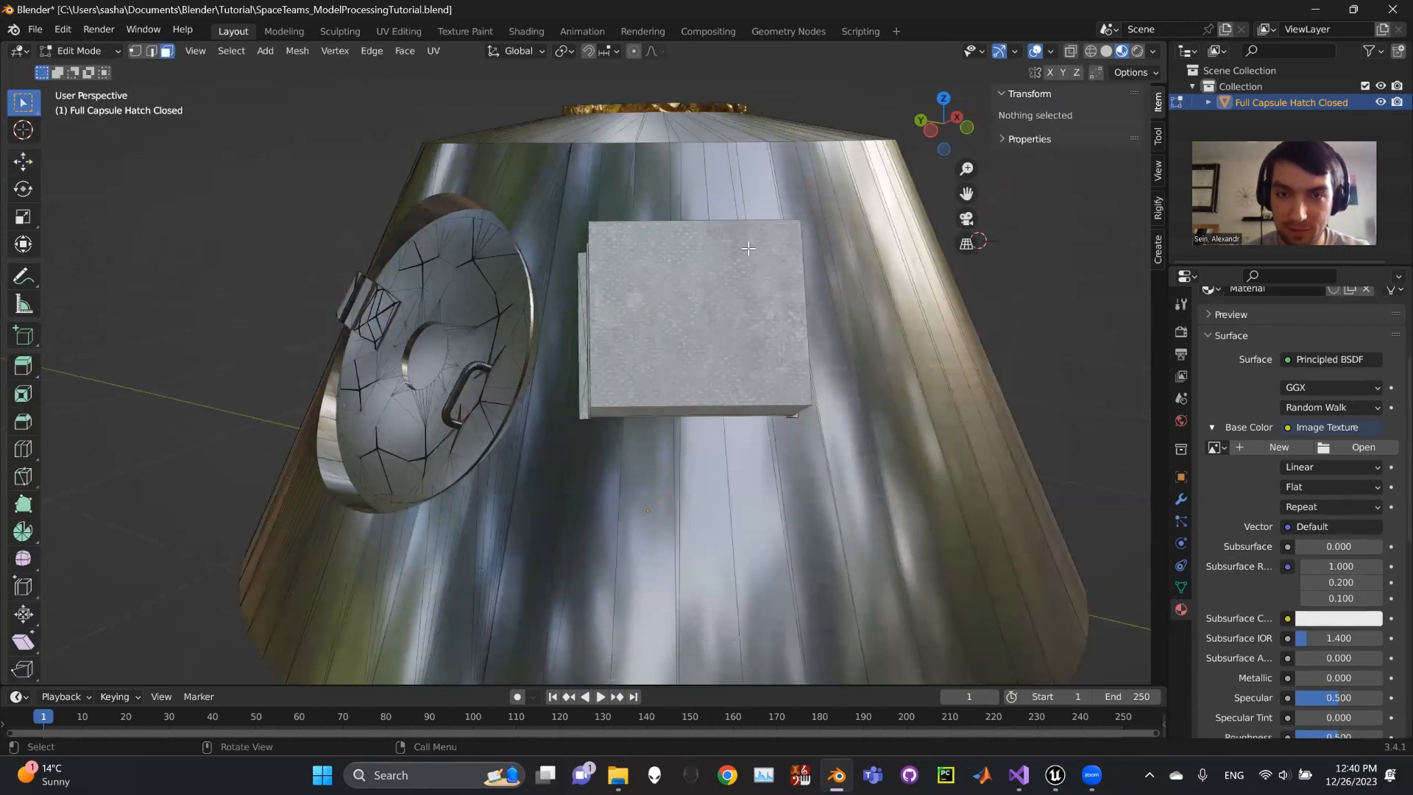
{"action": "left_click", "coordinate": [712, 257]}
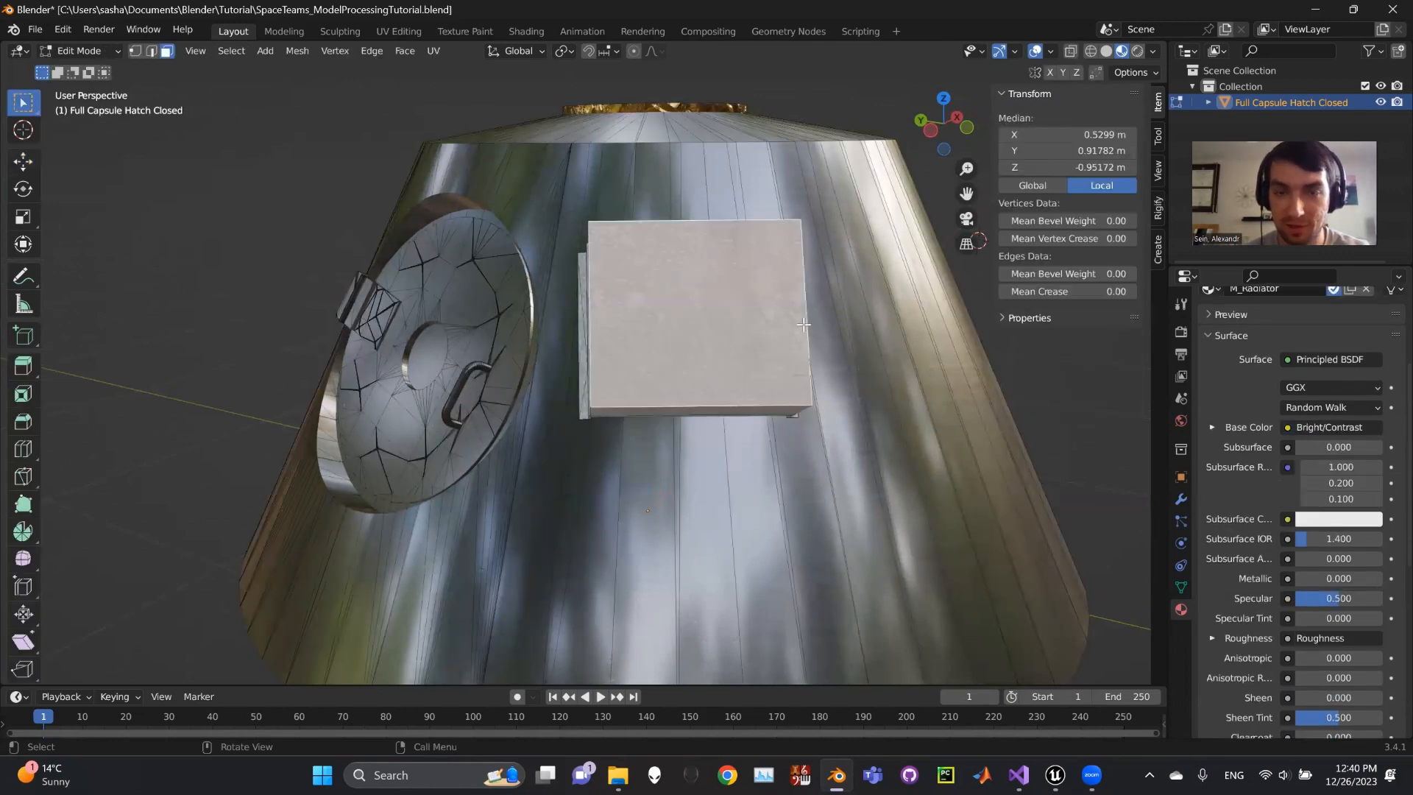
{"action": "middle_click_drag", "start_coordinate": [712, 257], "coordinate": [772, 327]}
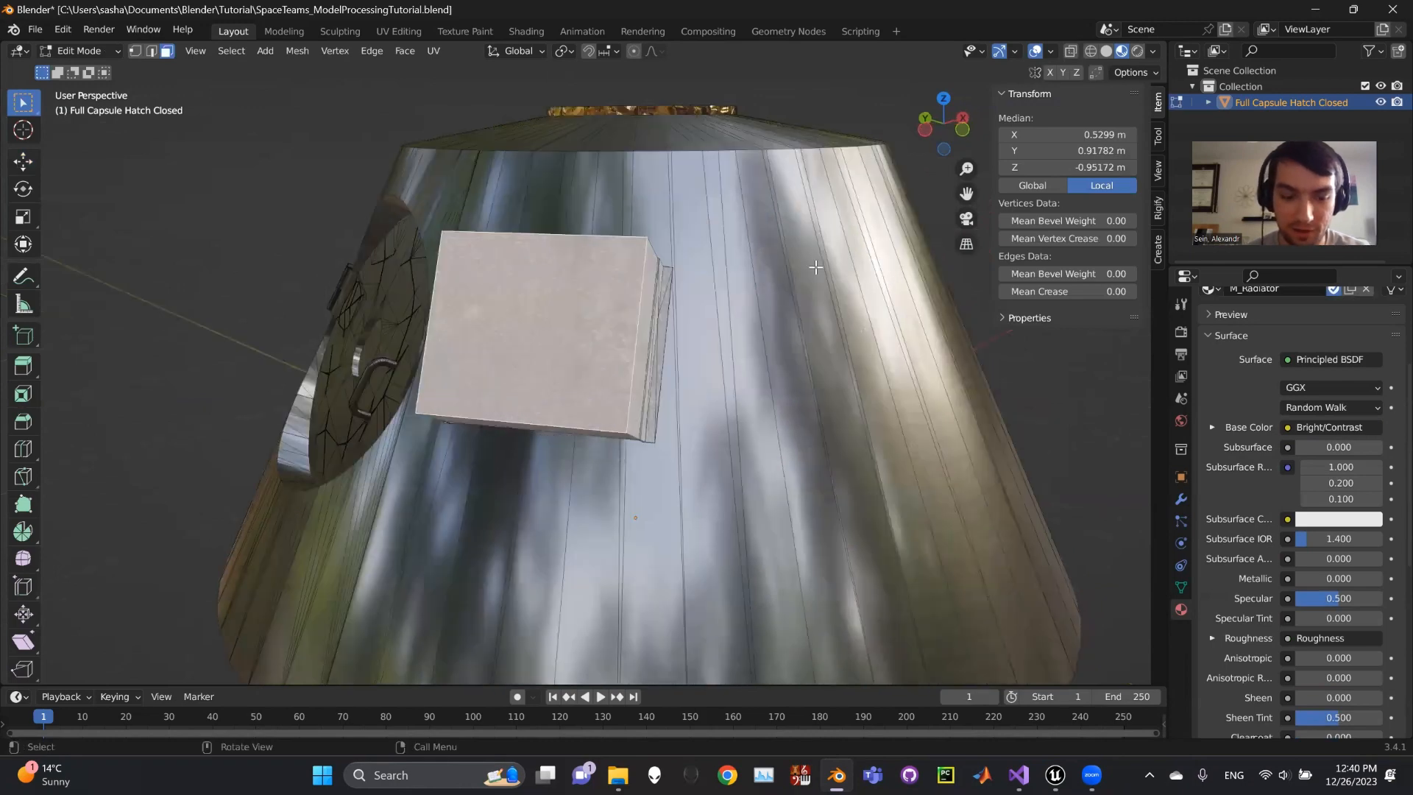
{"action": "key", "text": "g"}
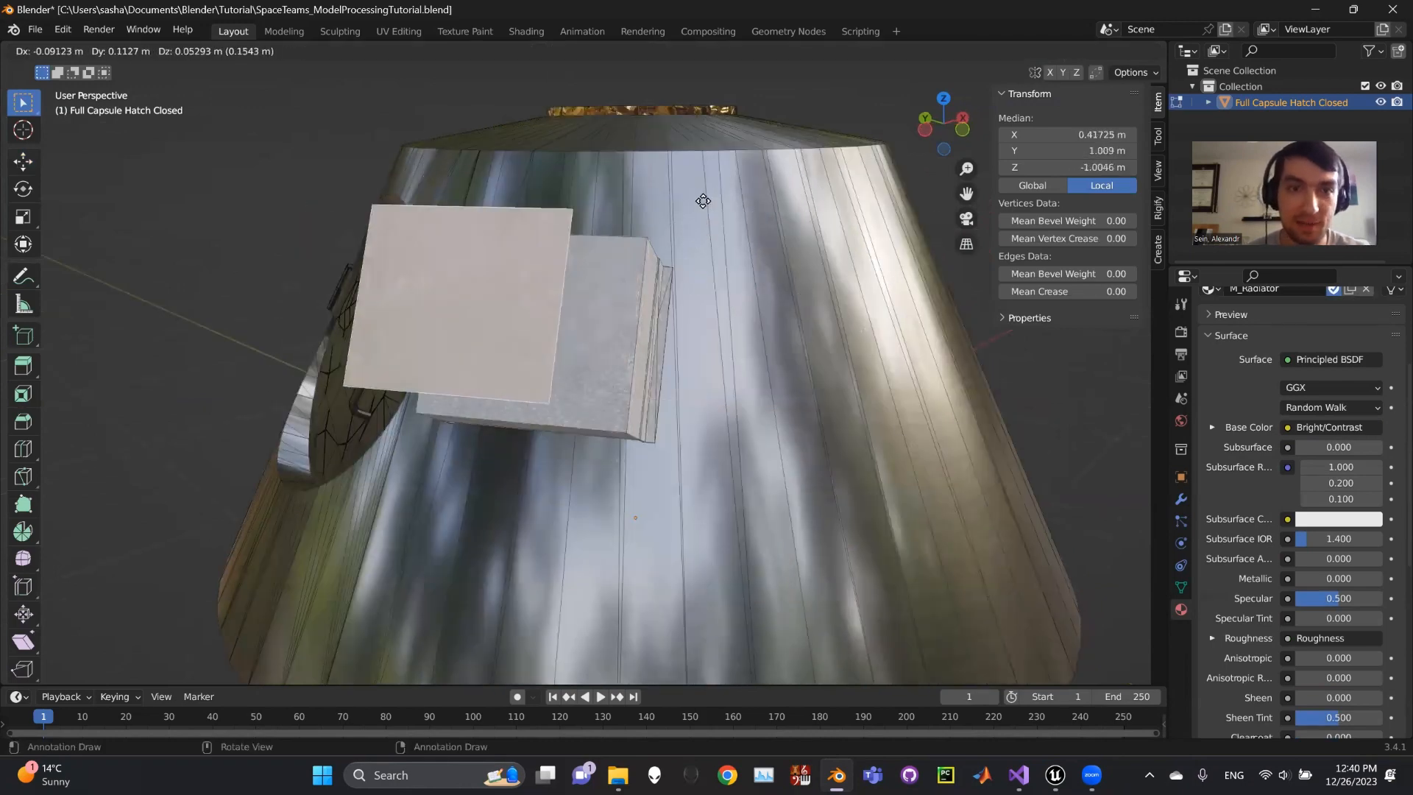
{"action": "right_click", "coordinate": [801, 192]}
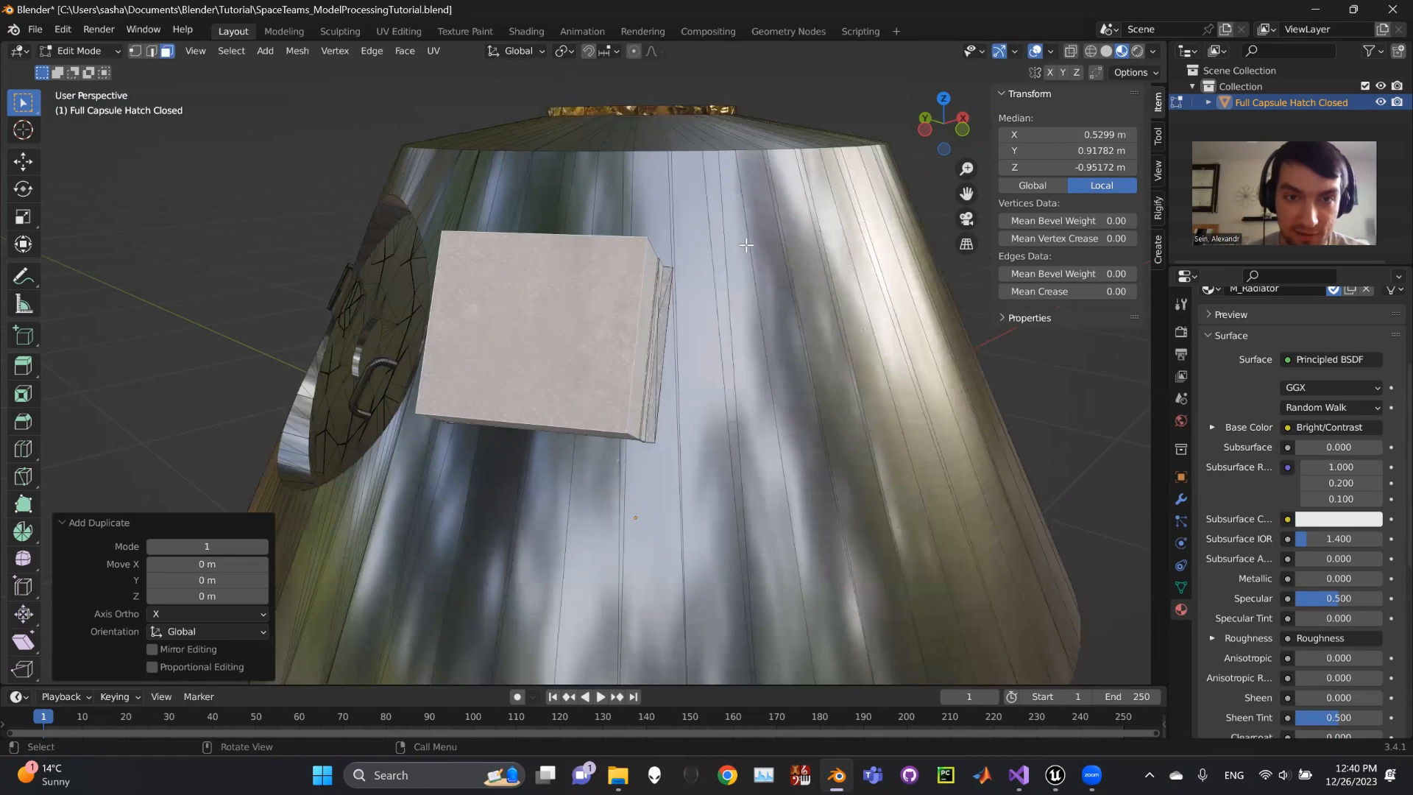
- Scale the duplicated face down to 0.561
{"action": "key", "text": "s"}
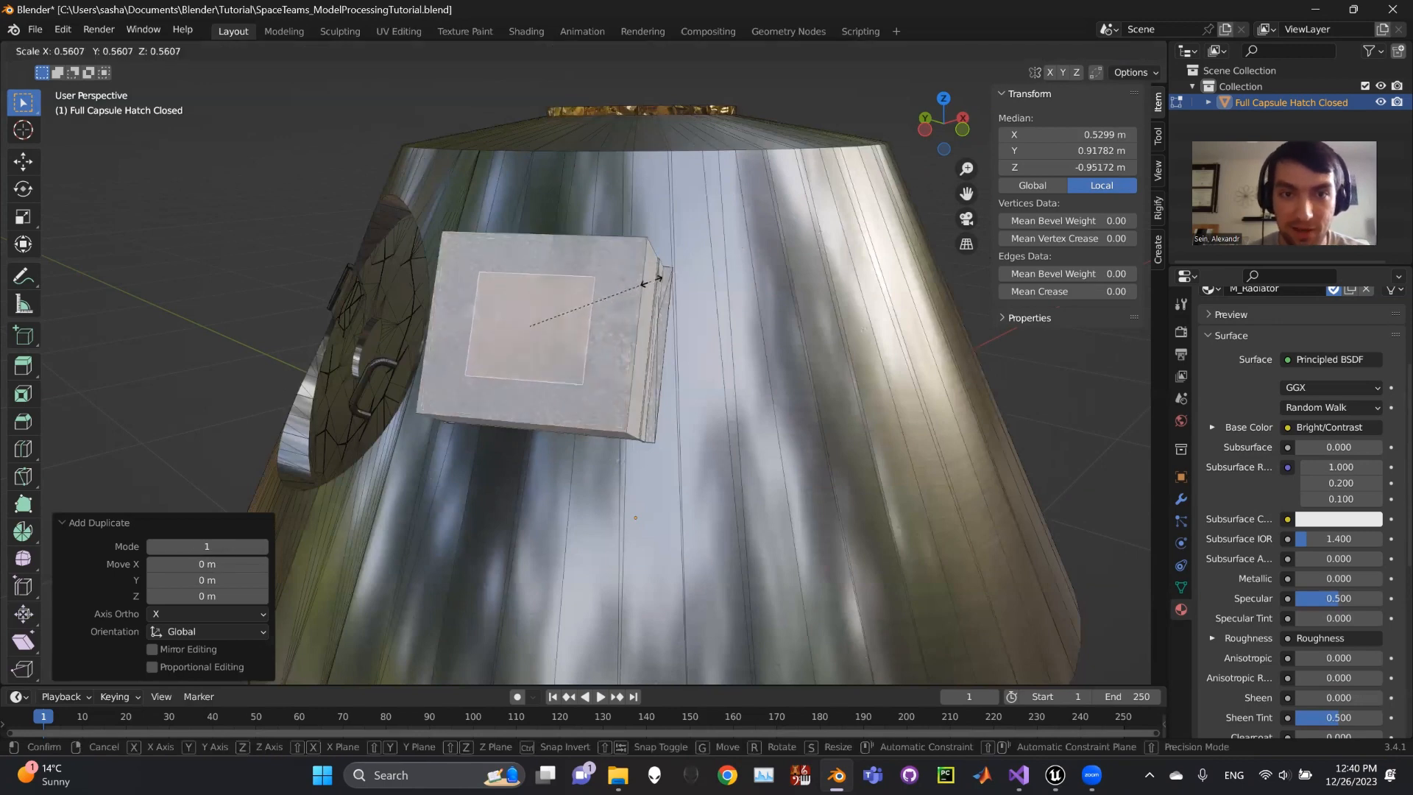
{"action": "left_click", "coordinate": [651, 280]}
{"action": "middle_click_drag", "start_coordinate": [651, 318], "coordinate": [767, 323]}
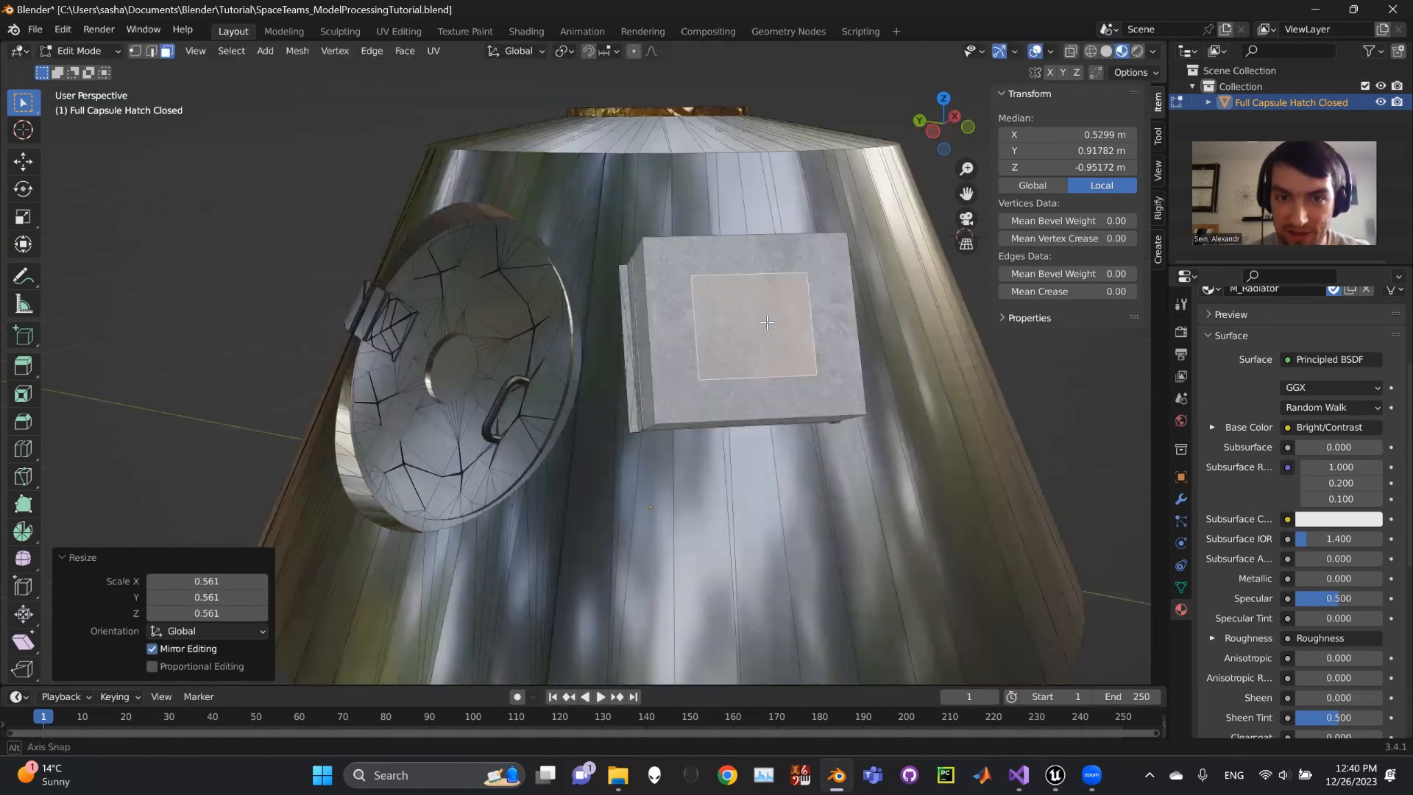
{"action": "mouse_move", "coordinate": [901, 325]}
{"action": "middle_mouse_down"}
{"action": "mouse_move", "coordinate": [829, 326]}
{"action": "mouse_move", "coordinate": [882, 340]}
{"action": "middle_mouse_up"}
{"action": "scroll", "coordinate": [847, 332], "scroll_direction": "up", "scroll_amount": 5}
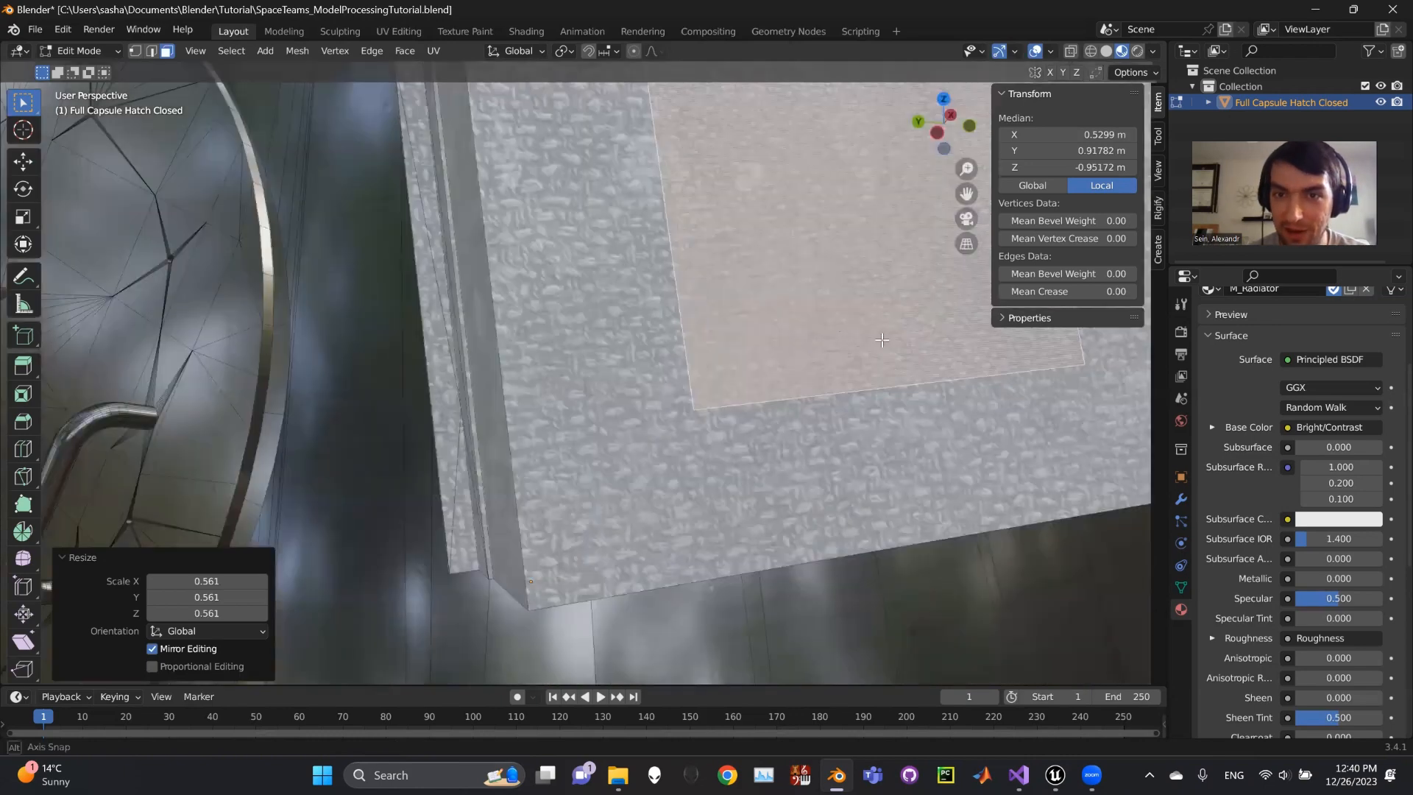
{"action": "scroll", "coordinate": [767, 353], "scroll_direction": "down", "scroll_amount": 5}
{"action": "scroll", "coordinate": [798, 264], "scroll_direction": "up", "scroll_amount": 2}
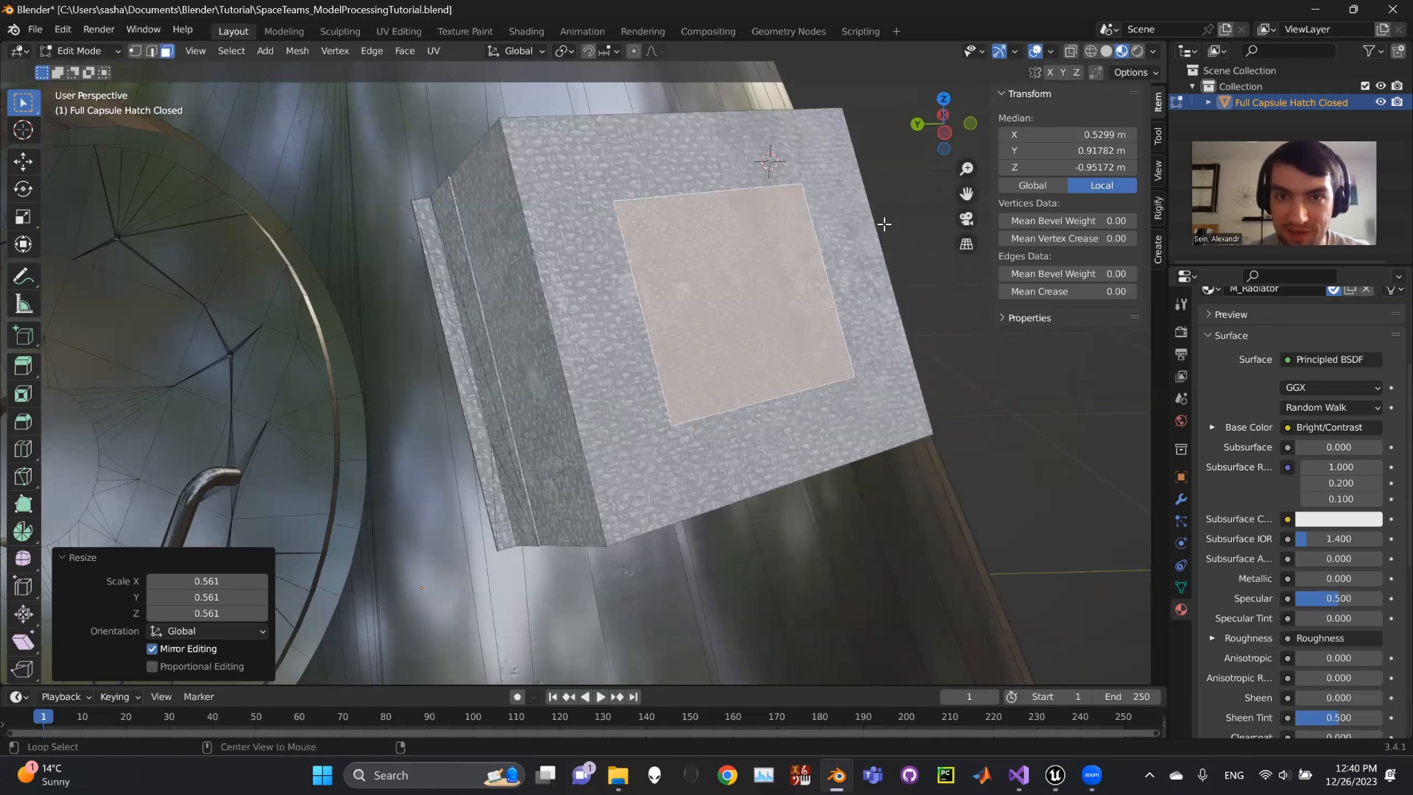
- Push the face out 0.00436 m with shrink/fatten to form a raised inset panel
{"action": "key", "text": "alt+s"}
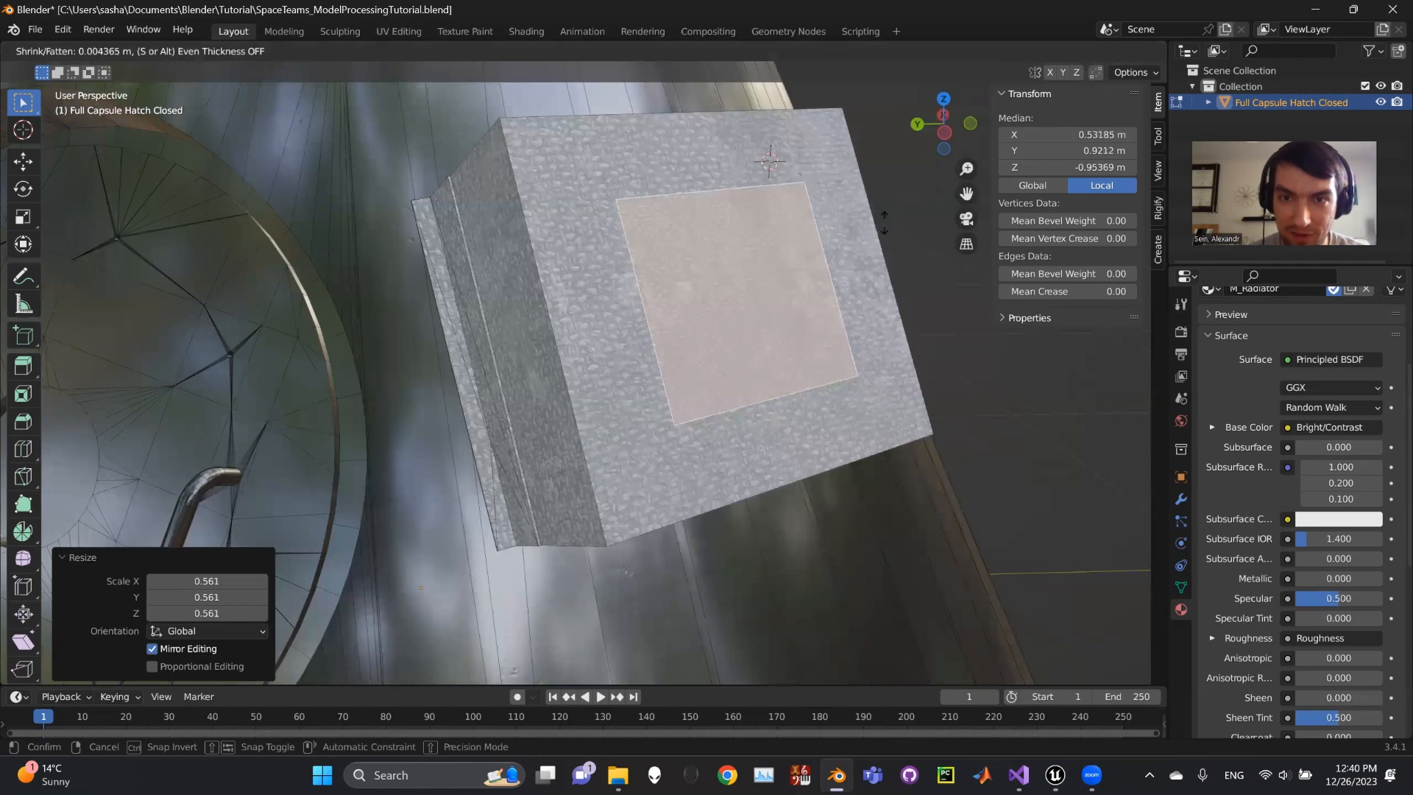
{"action": "left_click", "coordinate": [884, 222]}
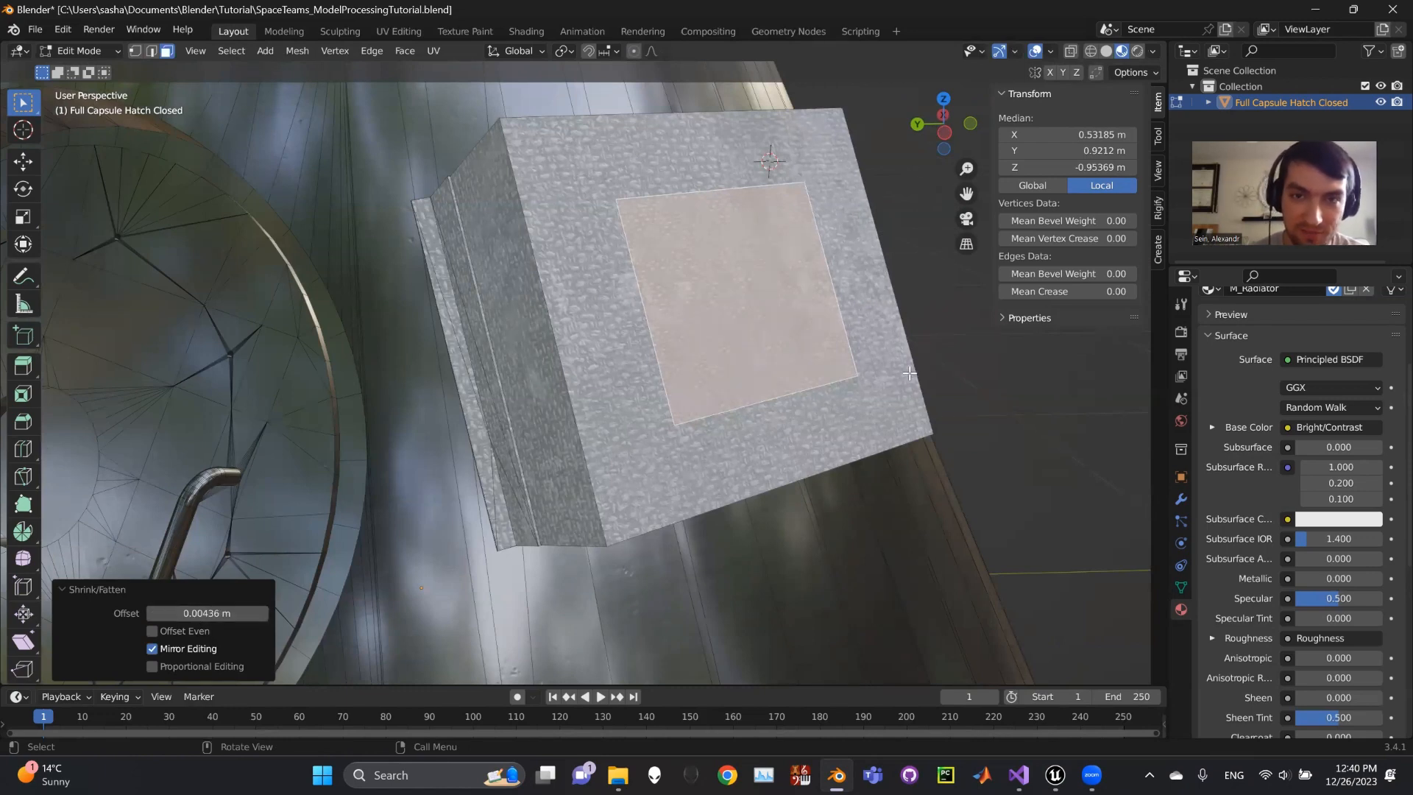
{"action": "middle_click_drag", "start_coordinate": [788, 228], "coordinate": [796, 283]}
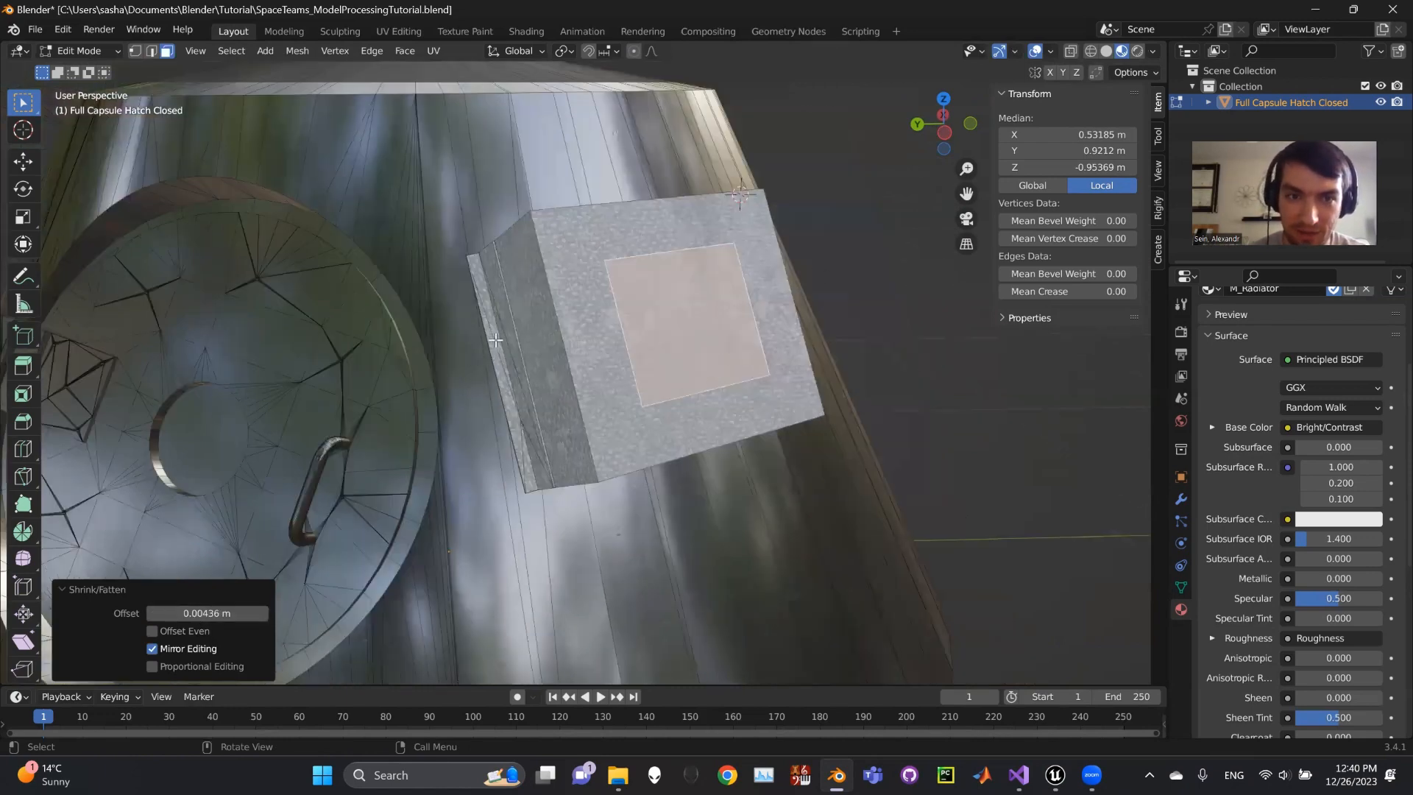
{"action": "middle_click_drag", "start_coordinate": [495, 340], "coordinate": [533, 262]}
{"action": "middle_click_drag", "start_coordinate": [683, 272], "coordinate": [751, 237]}
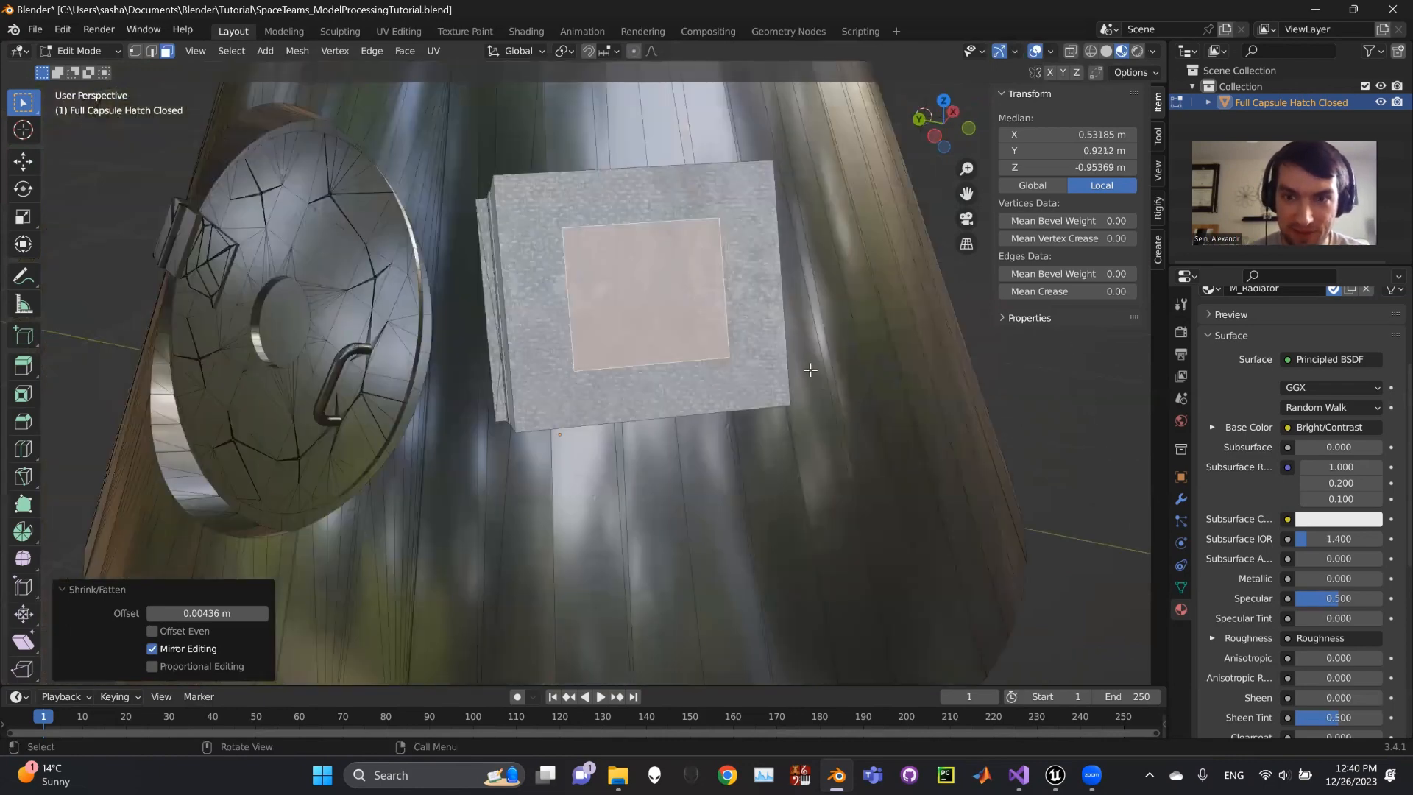
- Rename the unnamed material slot's material to Tag1
{"action": "scroll", "coordinate": [1309, 449], "scroll_direction": "up", "scroll_amount": 5}
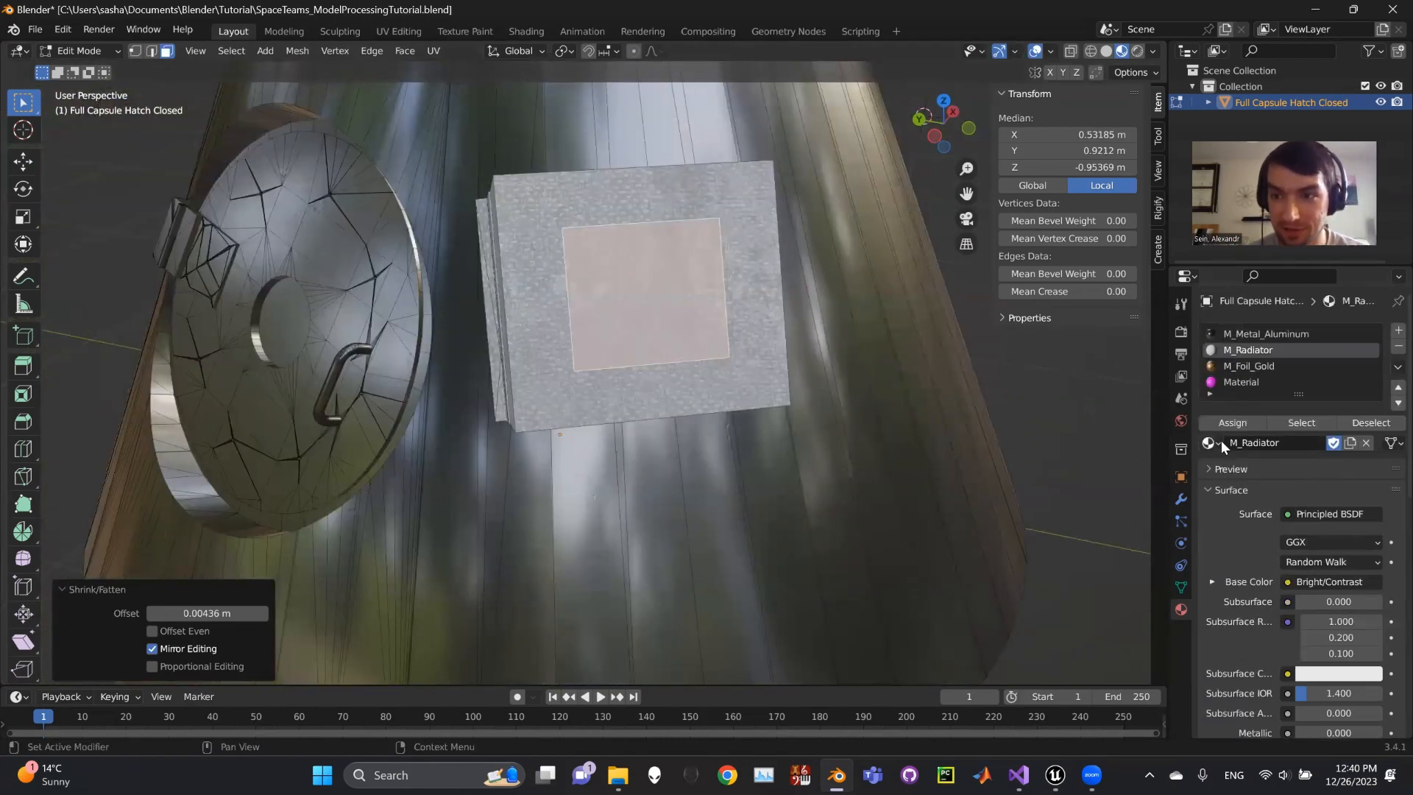
{"action": "left_click", "coordinate": [1239, 382]}
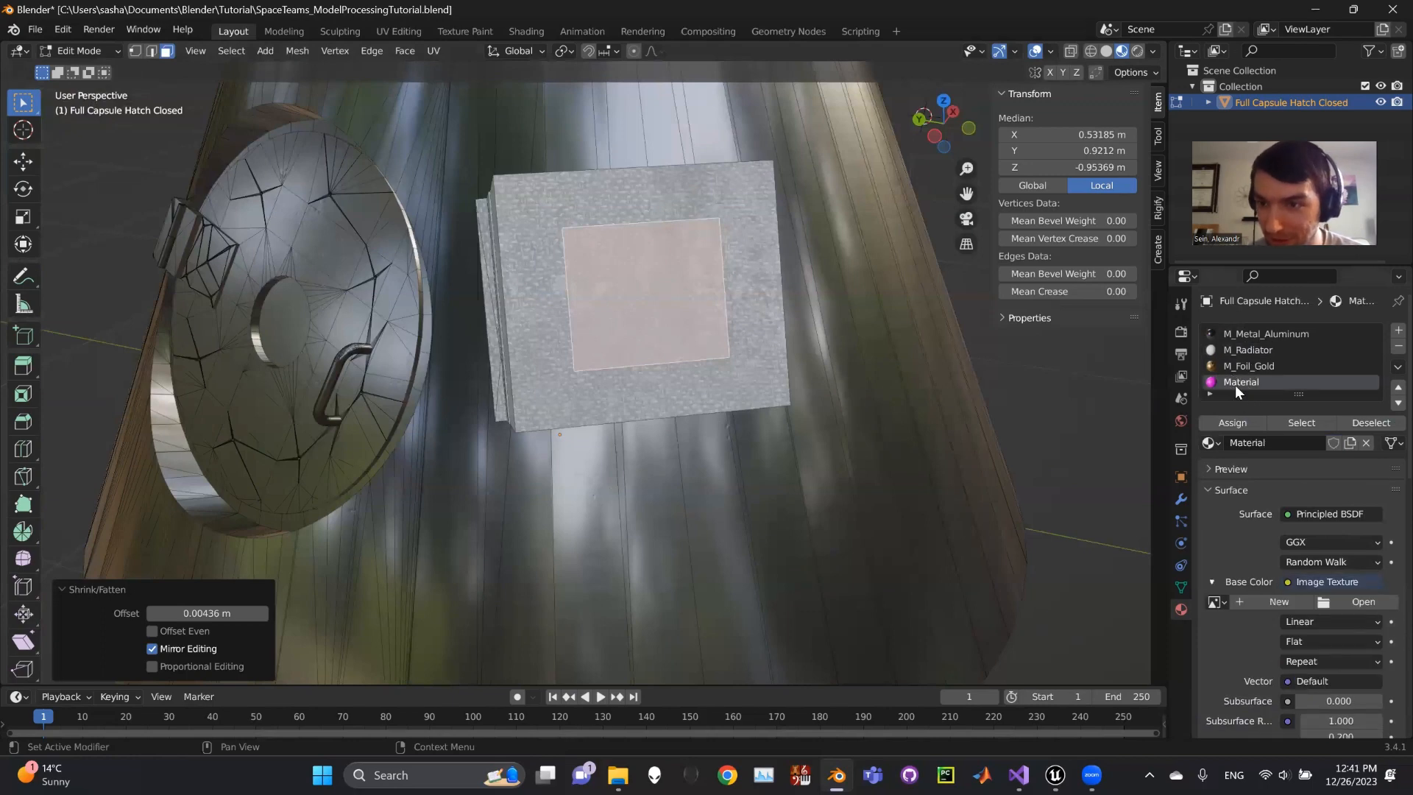
{"action": "double_click", "coordinate": [1236, 384]}
{"action": "type", "text": "Ta"}
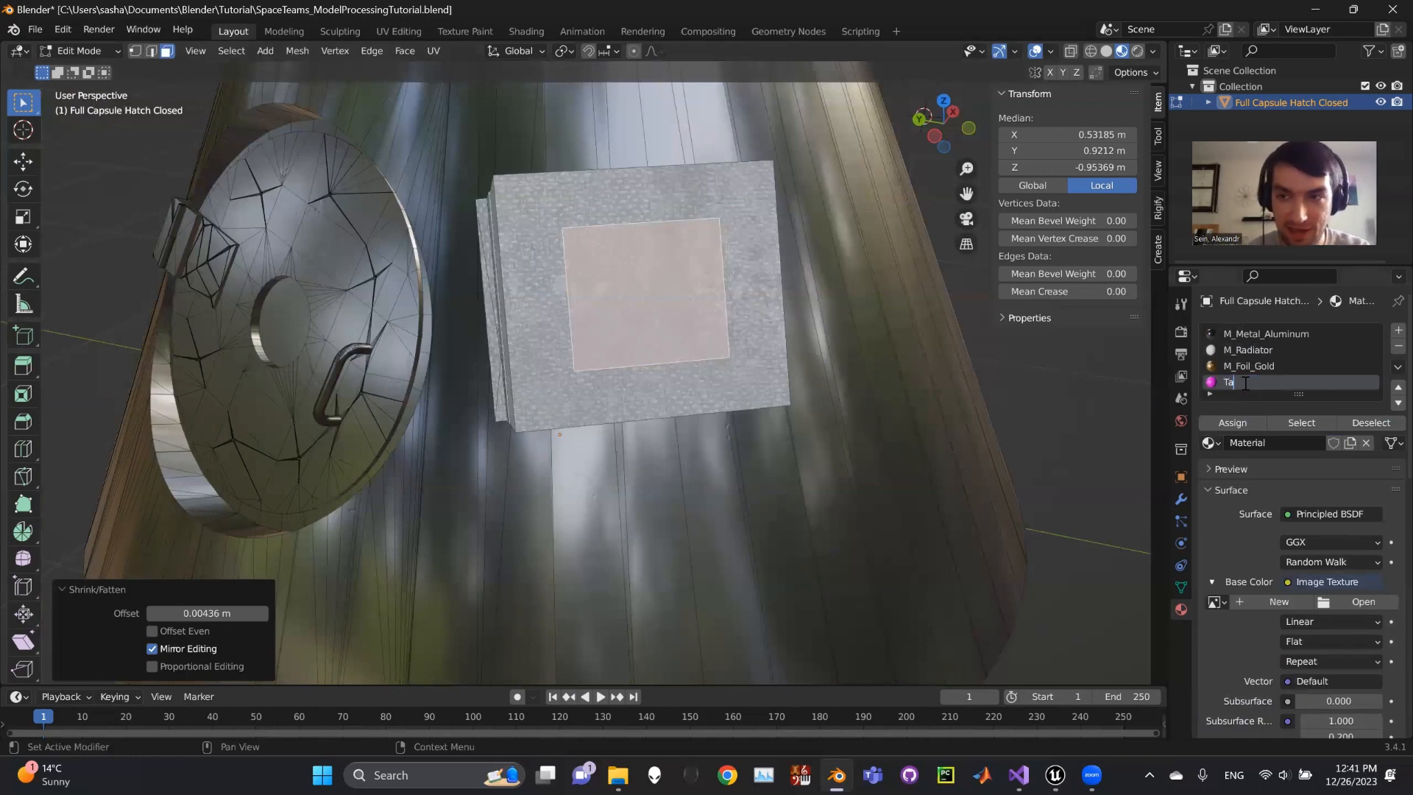
{"action": "type", "text": "g1"}
{"action": "key", "text": "Return"}
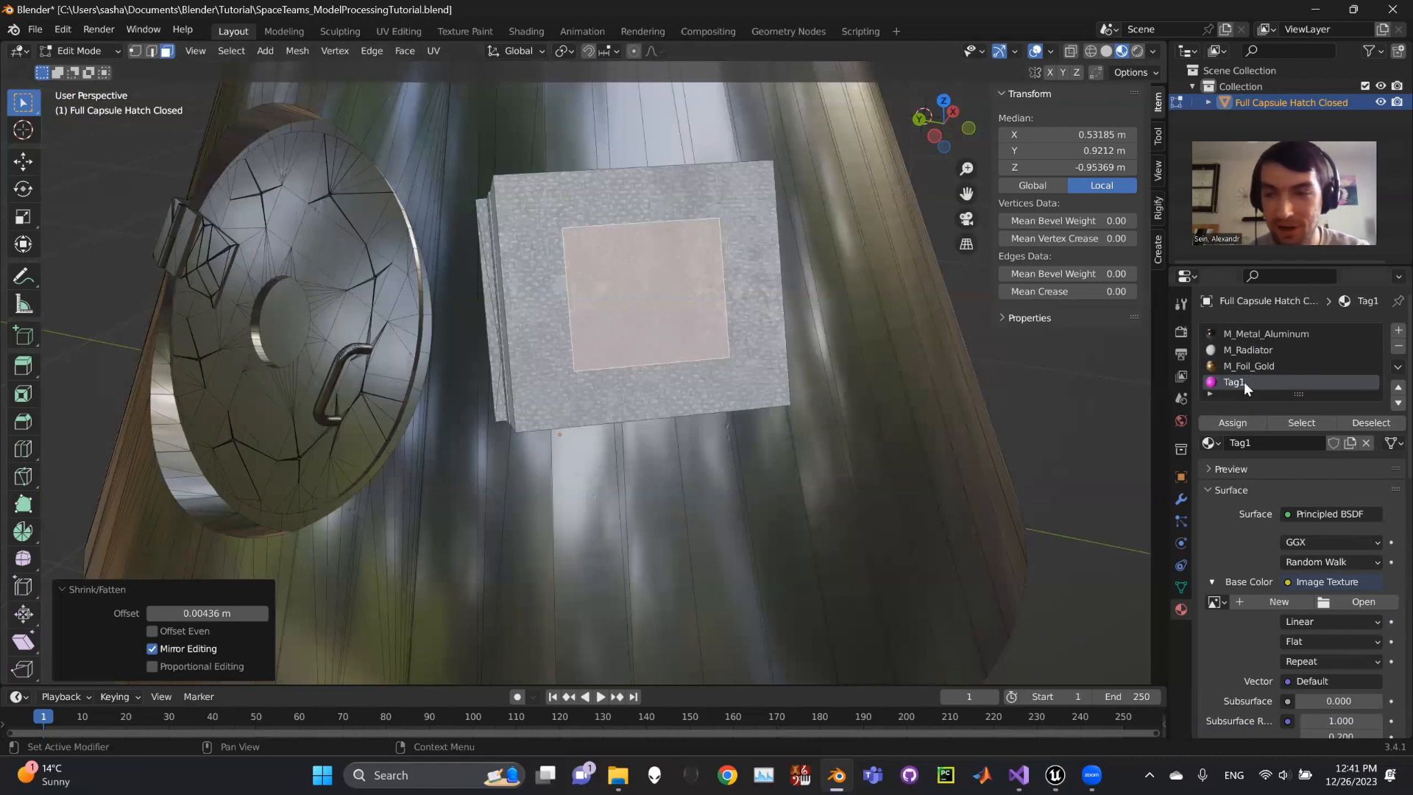
- Replace Tag1's Base Color link with an Image Texture loading Tag1.png
{"action": "scroll", "coordinate": [1266, 442], "scroll_direction": "down", "scroll_amount": 2}
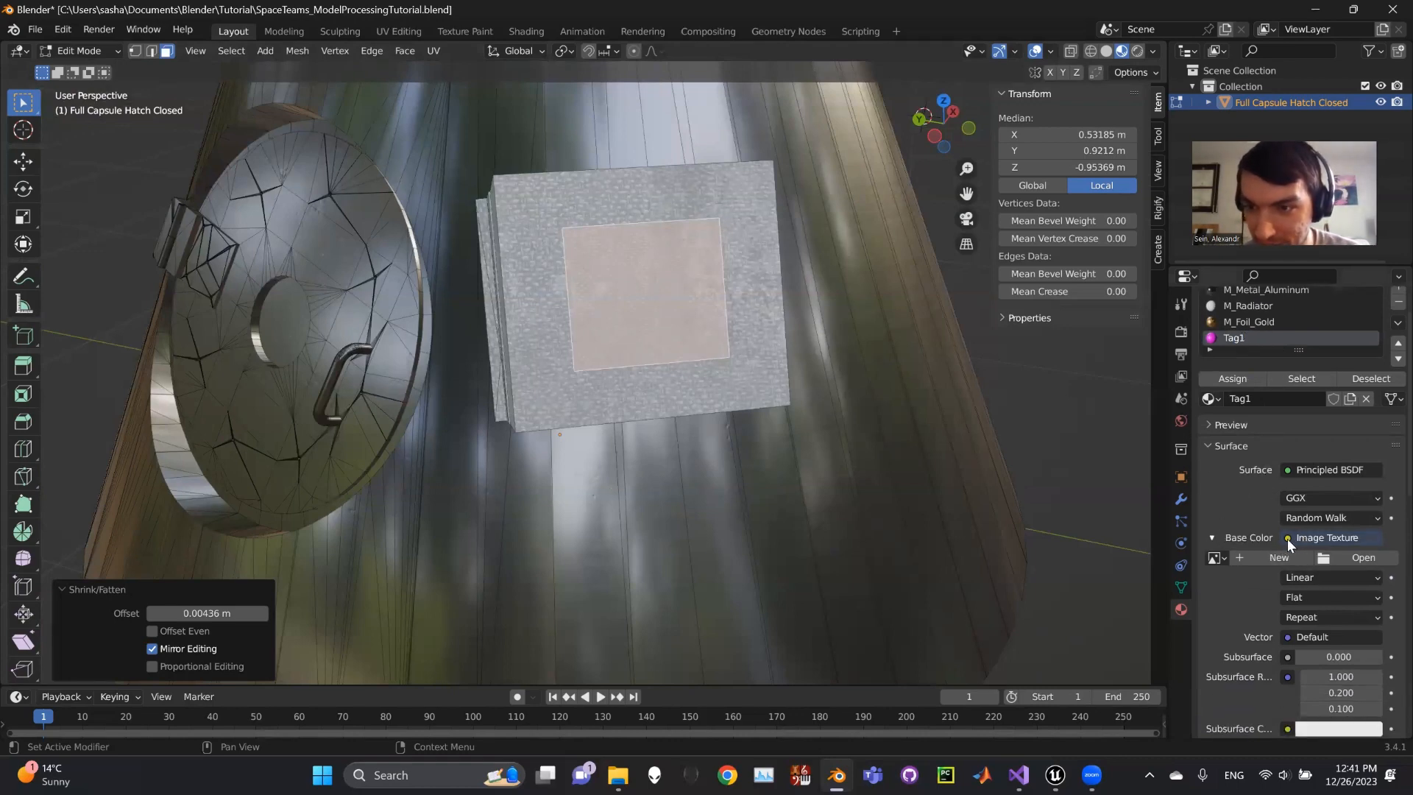
{"action": "scroll", "coordinate": [1290, 539], "scroll_direction": "up", "scroll_amount": 2}
{"action": "scroll", "coordinate": [1288, 582], "scroll_direction": "down", "scroll_amount": 2}
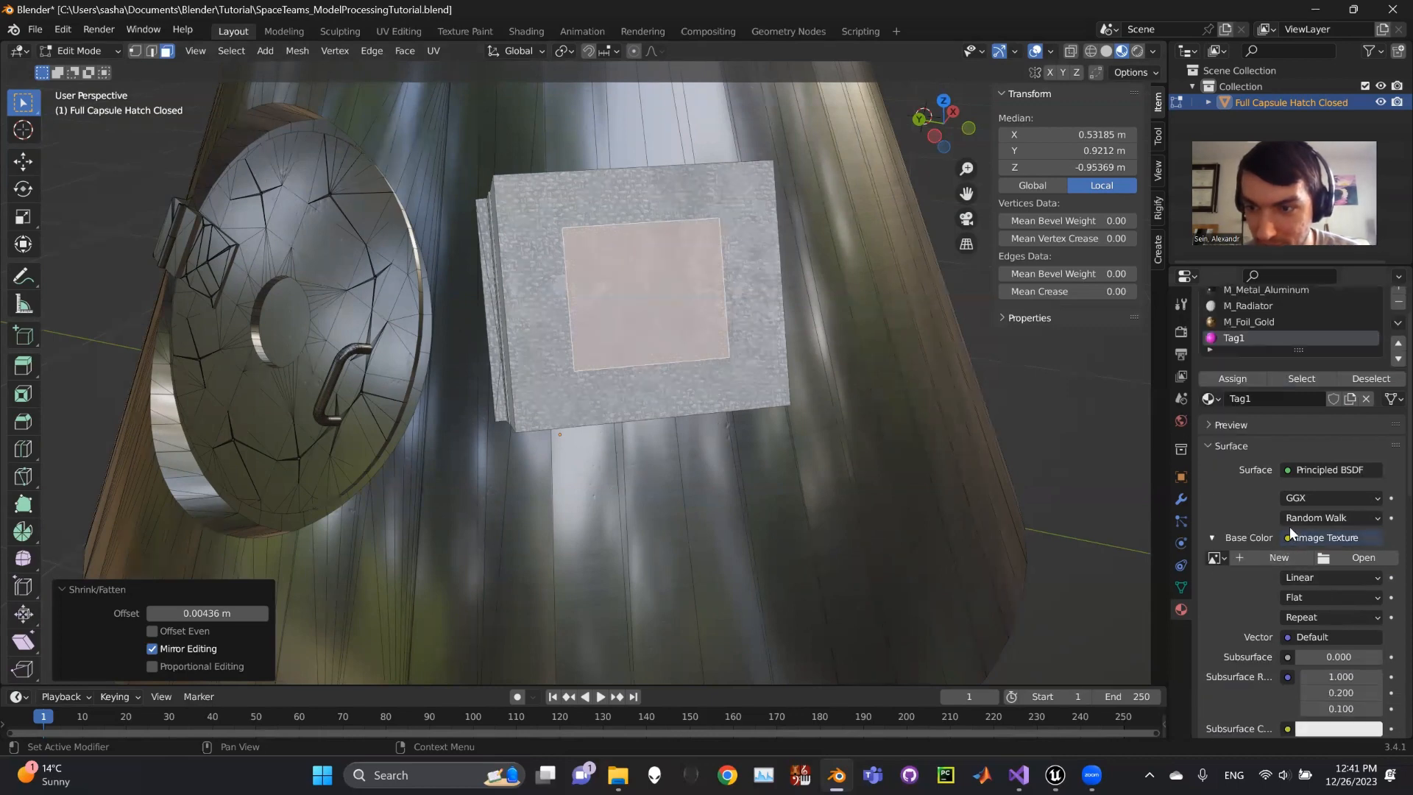
{"action": "left_click", "coordinate": [1287, 537]}
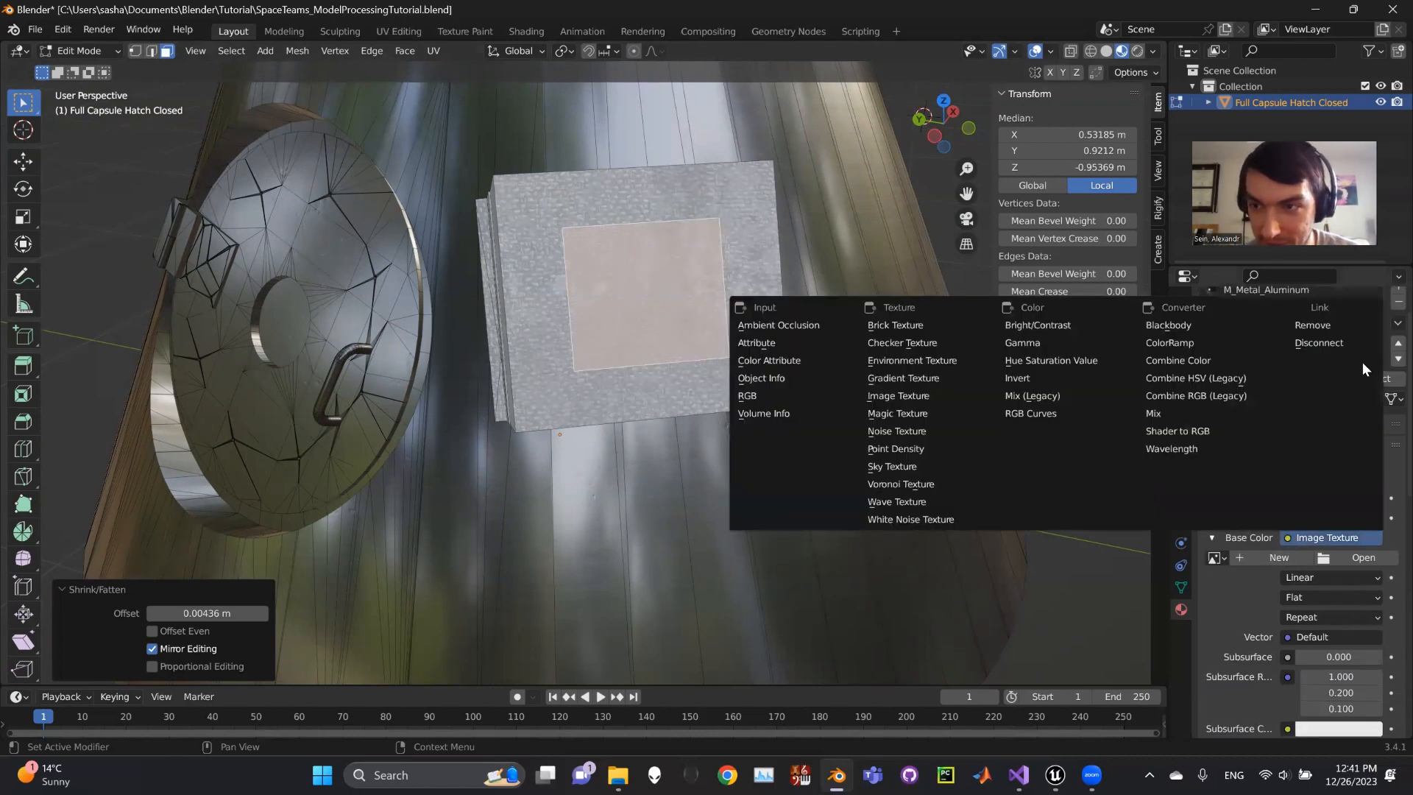
{"action": "left_click", "coordinate": [1313, 328]}
{"action": "left_click", "coordinate": [1288, 539]}
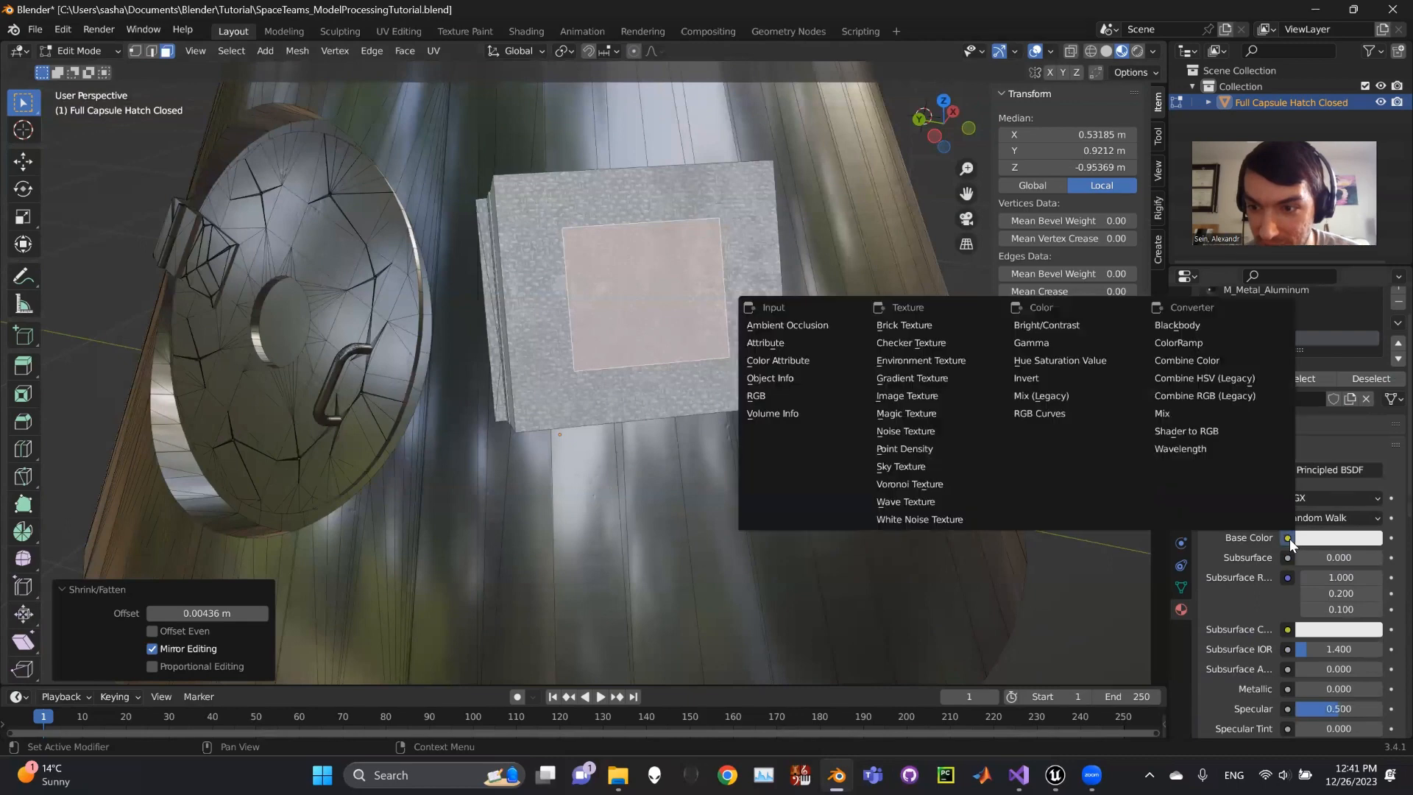
{"action": "left_click", "coordinate": [916, 397]}
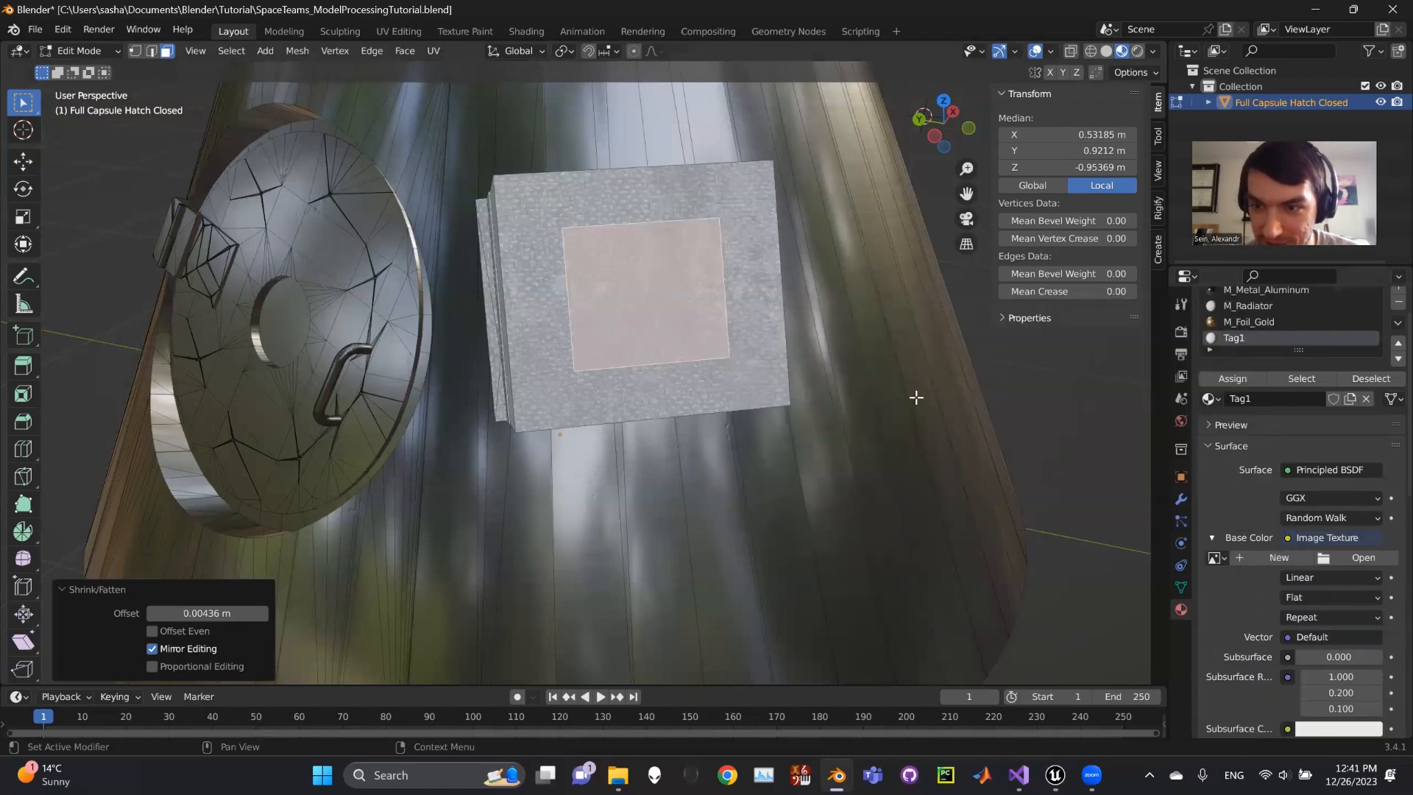
{"action": "scroll", "coordinate": [1329, 543], "scroll_direction": "down", "scroll_amount": 2}
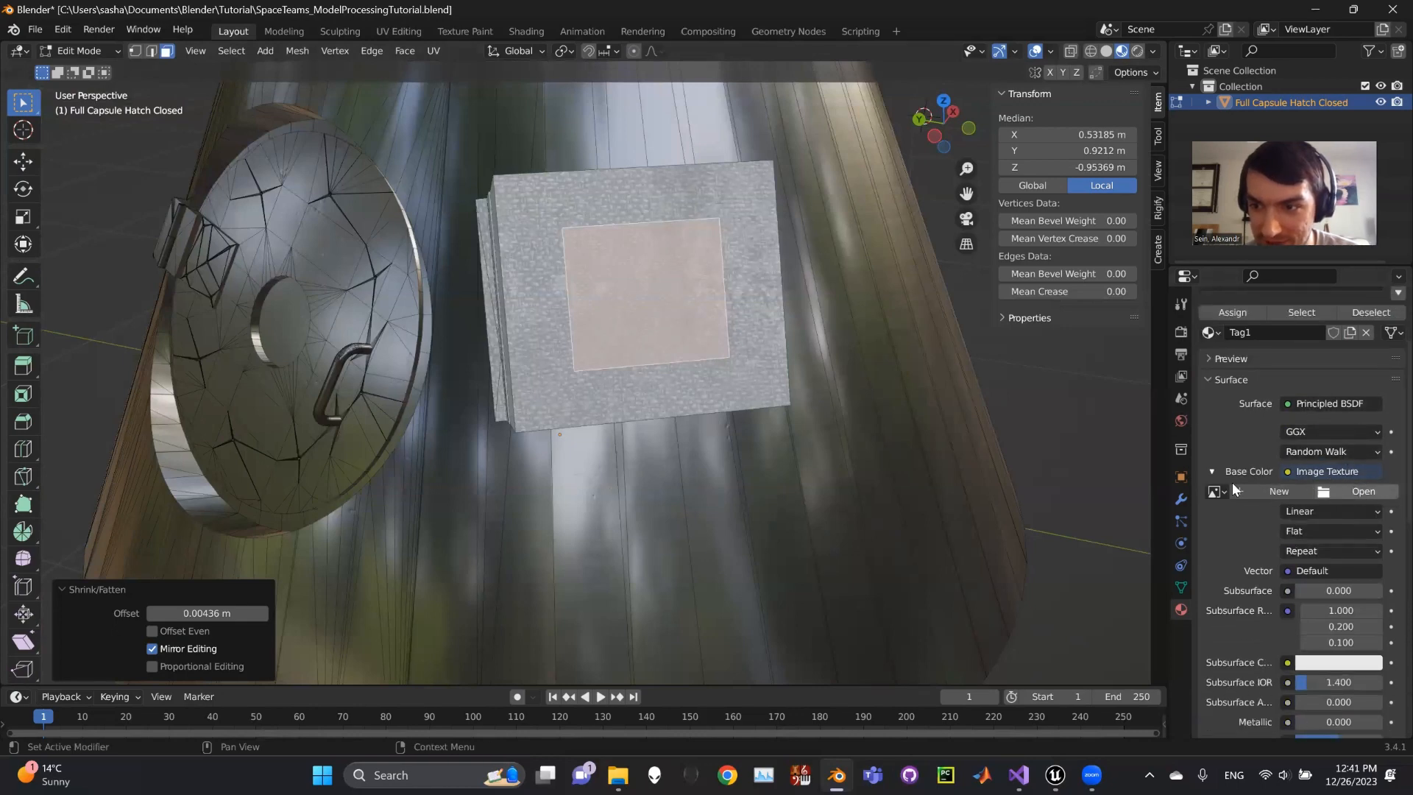
{"action": "left_click", "coordinate": [1353, 489]}
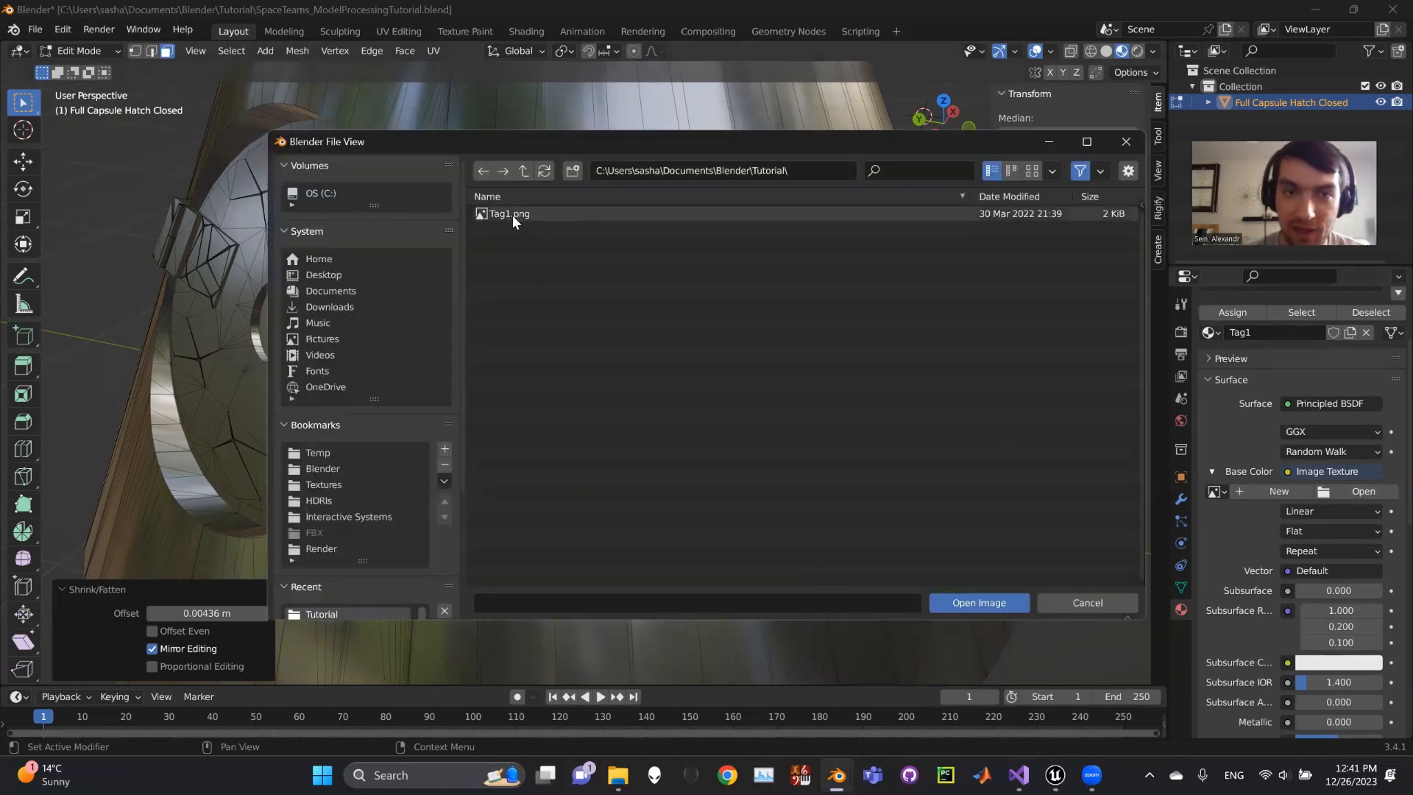
{"action": "double_click", "coordinate": [539, 212]}
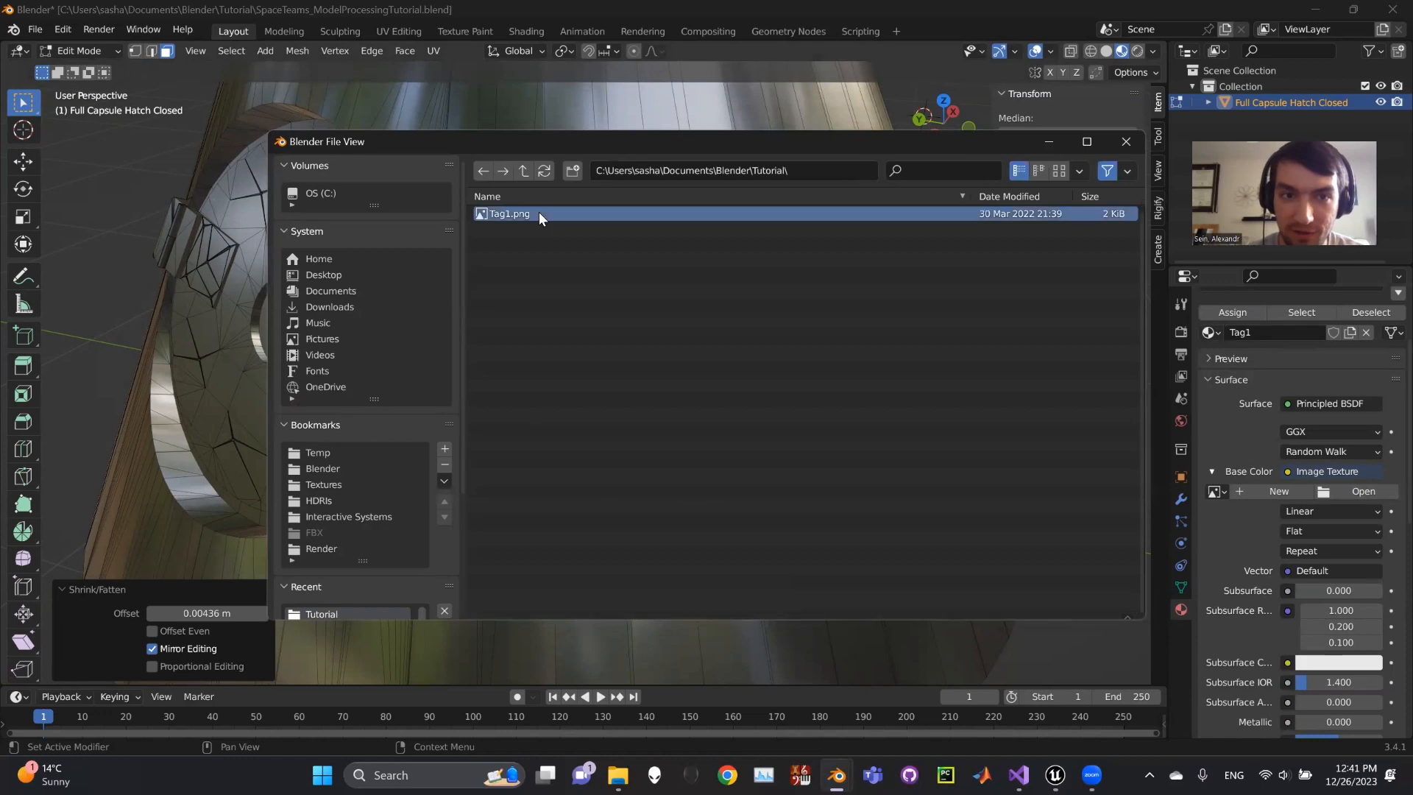
- Assign the Tag1 material to the selected inner face
{"action": "scroll", "coordinate": [1282, 555], "scroll_direction": "up", "scroll_amount": 2}
{"action": "scroll", "coordinate": [1282, 555], "scroll_direction": "up", "scroll_amount": 2}
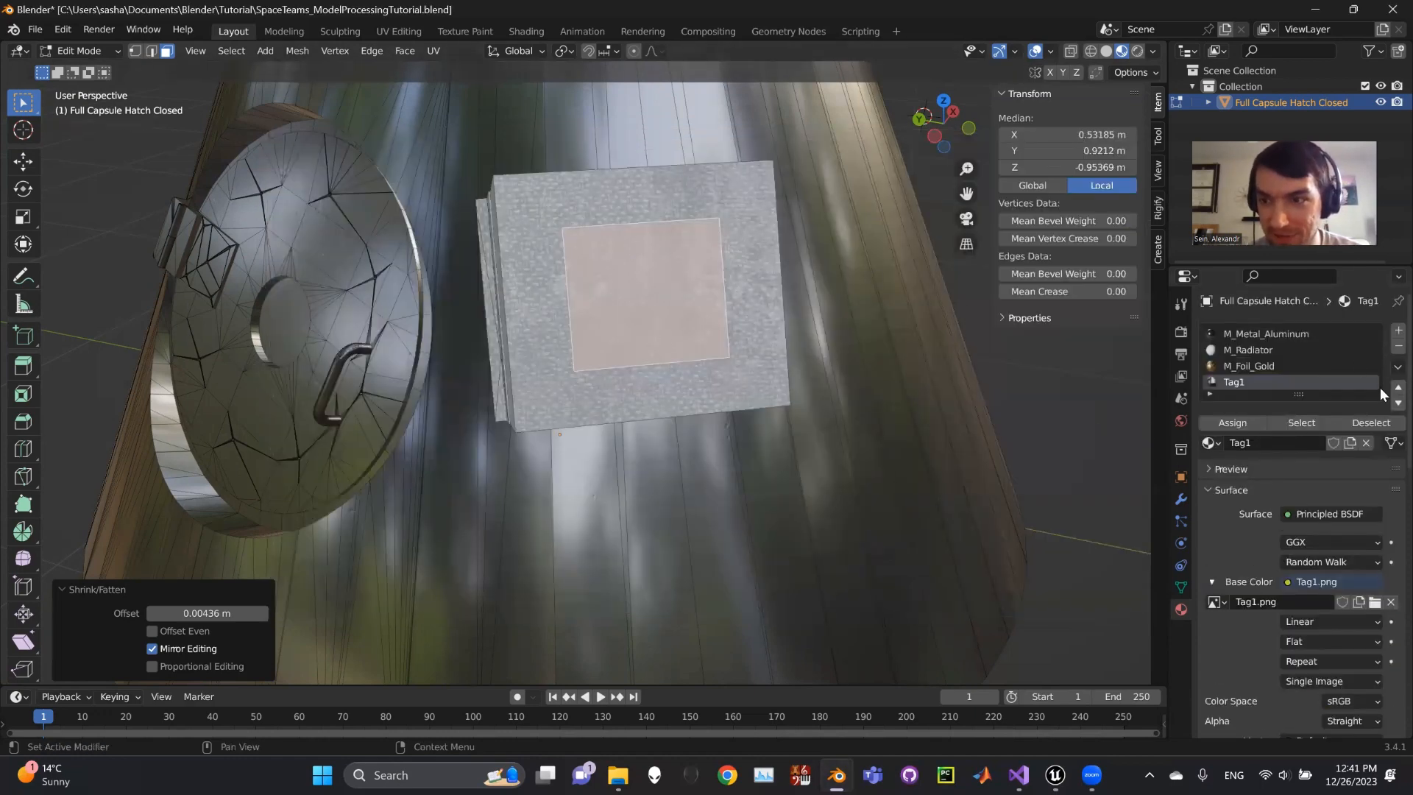
{"action": "left_click", "coordinate": [1230, 425]}
- Reselect the Tag1 slot, assign it to the inner square face, and orbit to view it
{"action": "left_click", "coordinate": [1236, 351]}
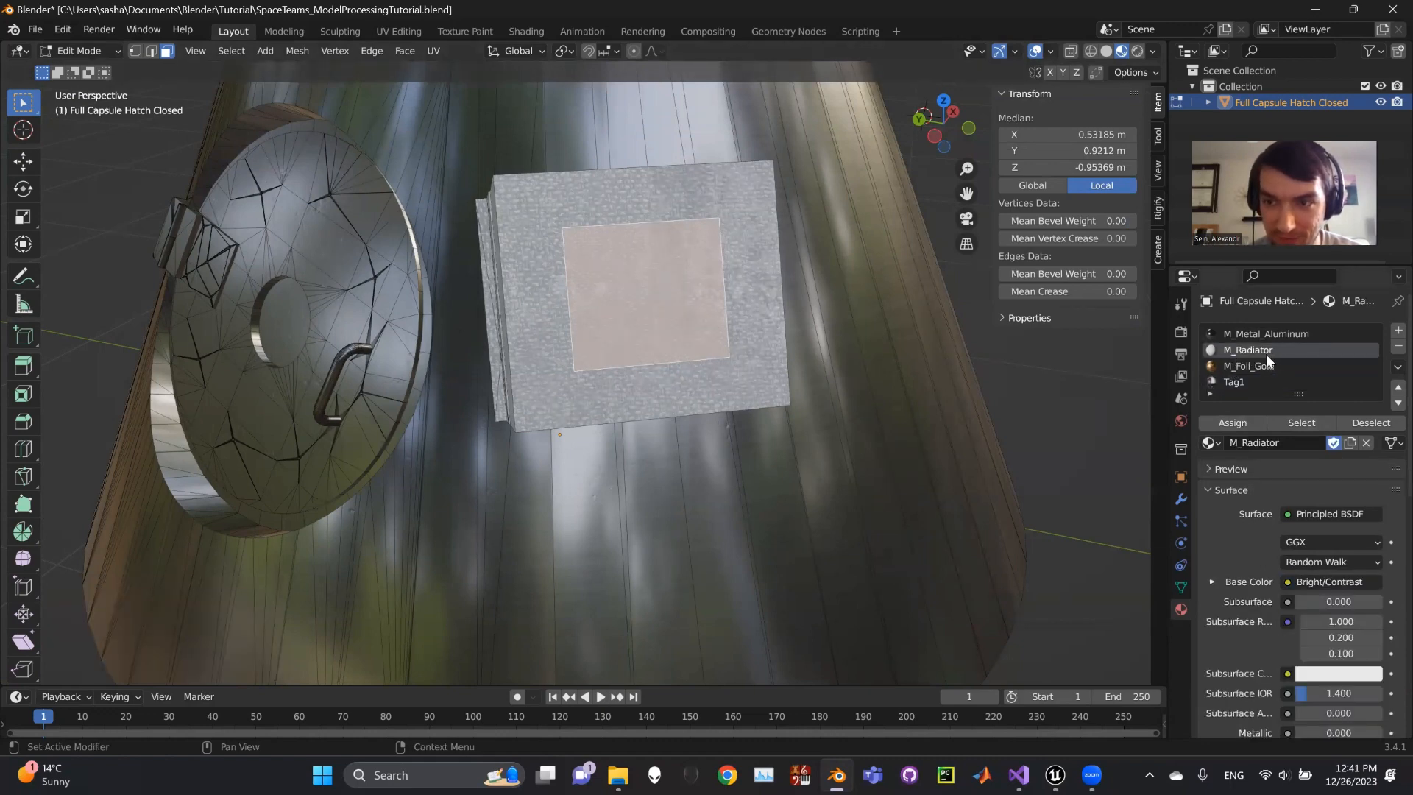
{"action": "left_click", "coordinate": [1240, 384]}
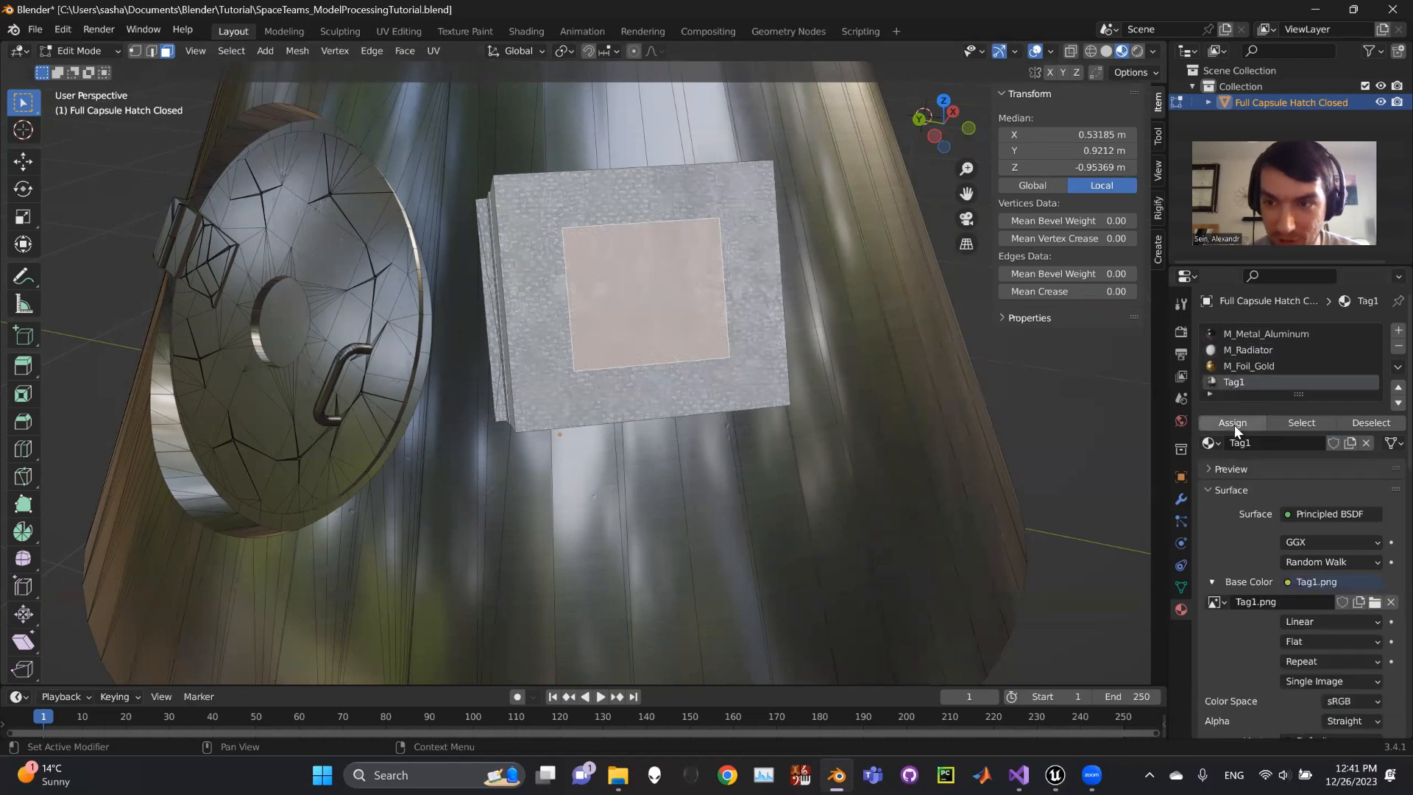
{"action": "left_click", "coordinate": [1234, 423]}
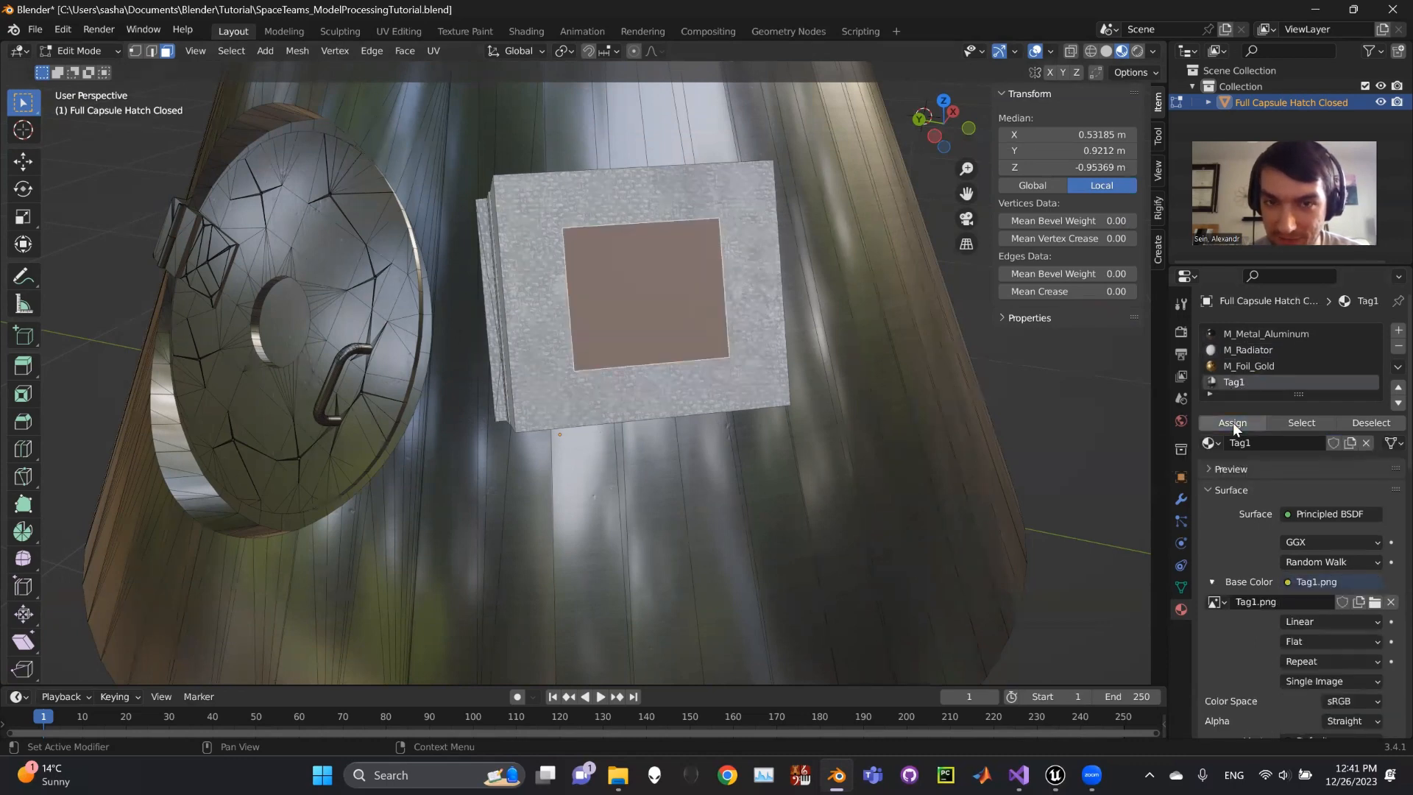
{"action": "mouse_move", "coordinate": [773, 372]}
{"action": "middle_mouse_down"}
{"action": "mouse_move", "coordinate": [535, 283]}
{"action": "mouse_move", "coordinate": [562, 287]}
{"action": "middle_mouse_up"}
{"action": "middle_click_drag", "start_coordinate": [568, 350], "coordinate": [684, 346]}
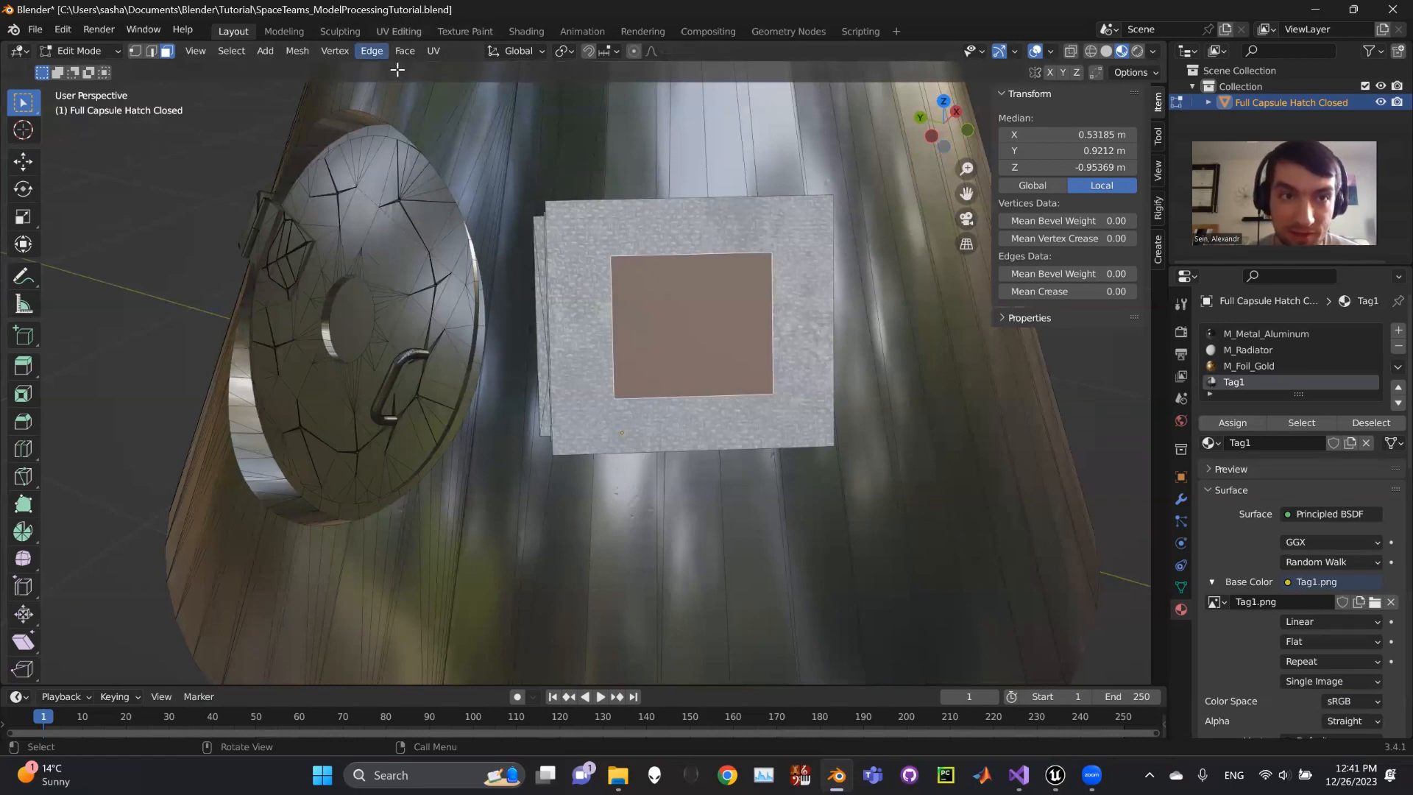
- Switch to the UV Editing workspace and frame the Tag1.png image in the UV view
{"action": "left_click", "coordinate": [400, 31]}
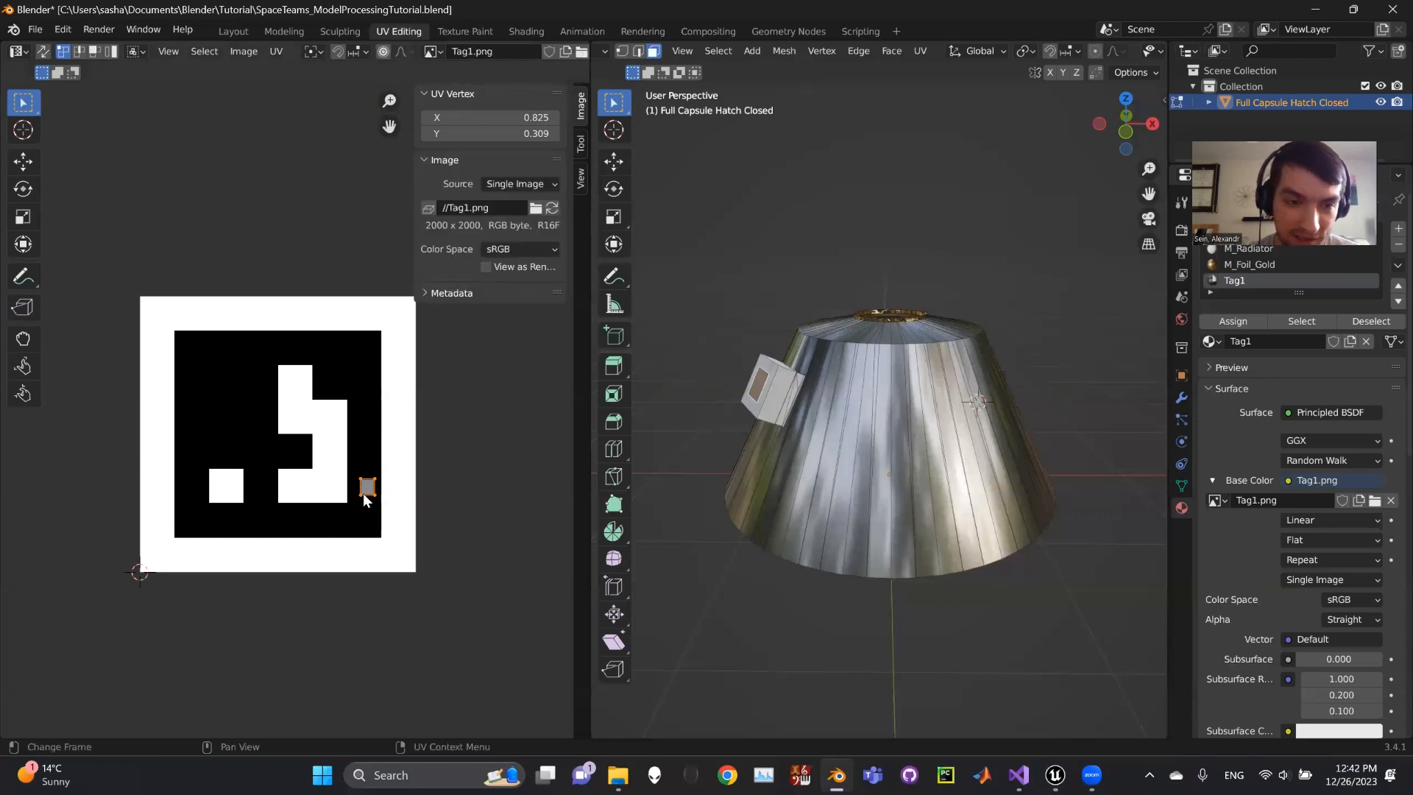
{"action": "scroll", "coordinate": [368, 487], "scroll_direction": "up", "scroll_amount": 3}
{"action": "middle_click_drag", "start_coordinate": [444, 524], "coordinate": [378, 444]}
{"action": "scroll", "coordinate": [309, 350], "scroll_direction": "down", "scroll_amount": 1}
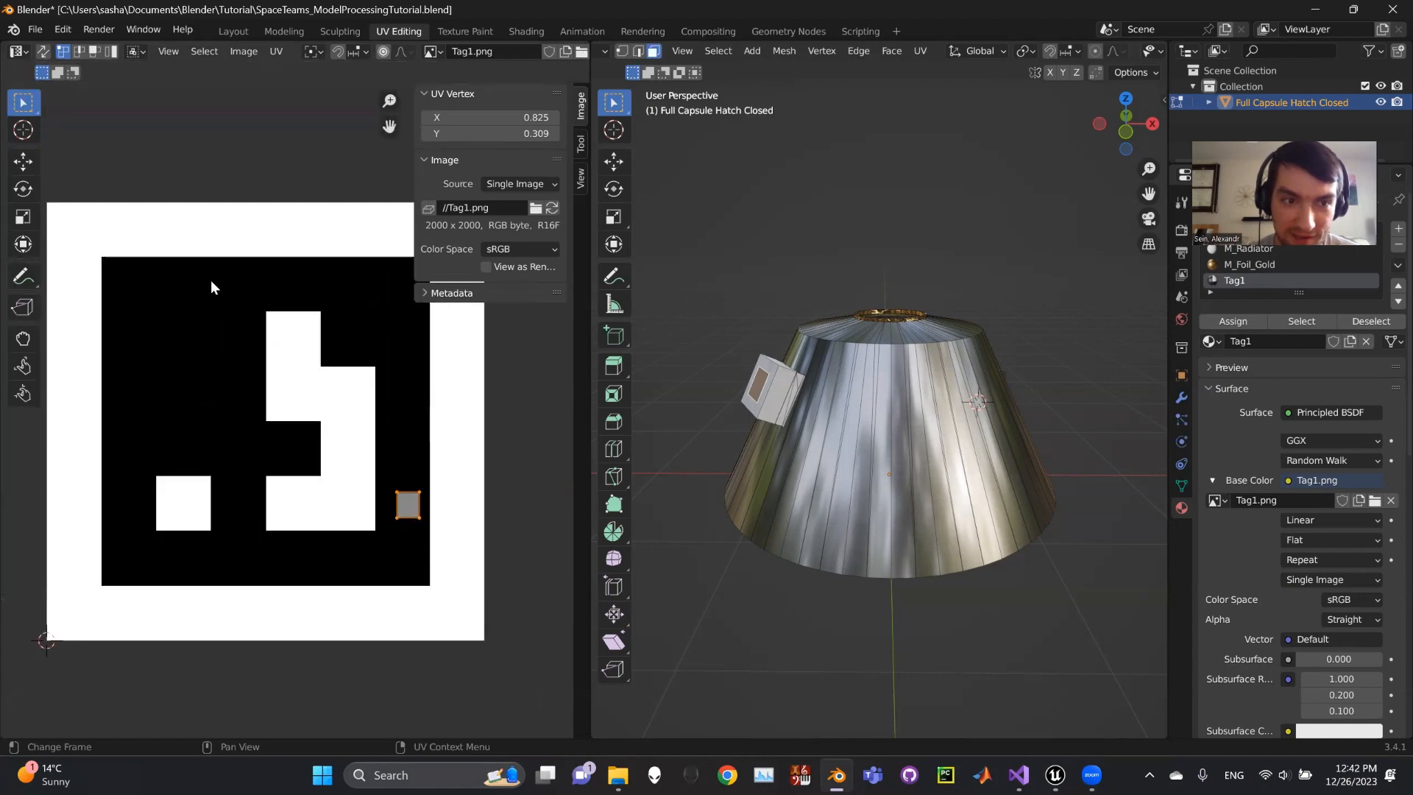
{"action": "scroll", "coordinate": [491, 526], "scroll_direction": "up", "scroll_amount": 2}
{"action": "scroll", "coordinate": [390, 434], "scroll_direction": "down", "scroll_amount": 4}
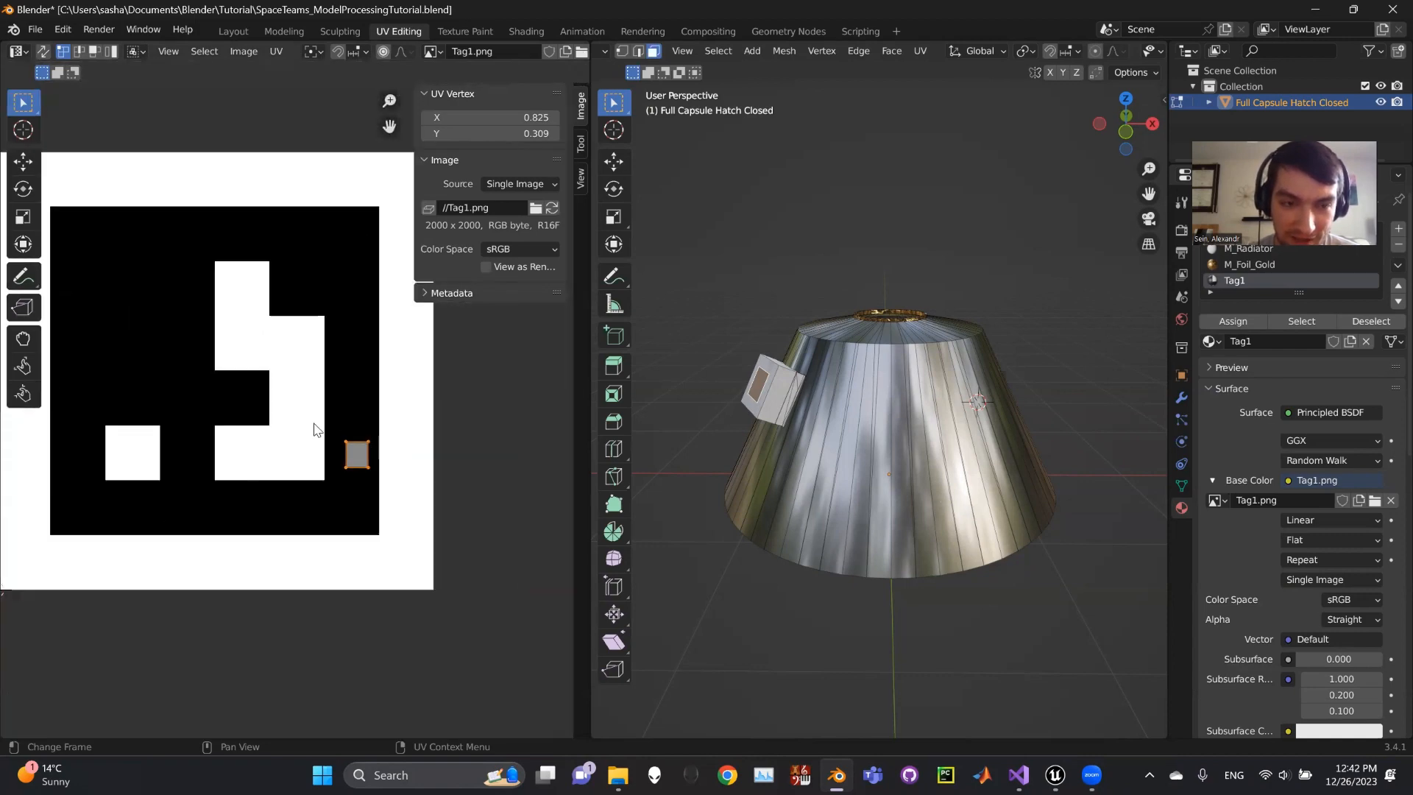
- Turn the 3D view to the box and call up the UV mapping menu
{"action": "middle_click_drag", "start_coordinate": [778, 426], "coordinate": [895, 426]}
{"action": "scroll", "coordinate": [922, 425], "scroll_direction": "up", "scroll_amount": 5}
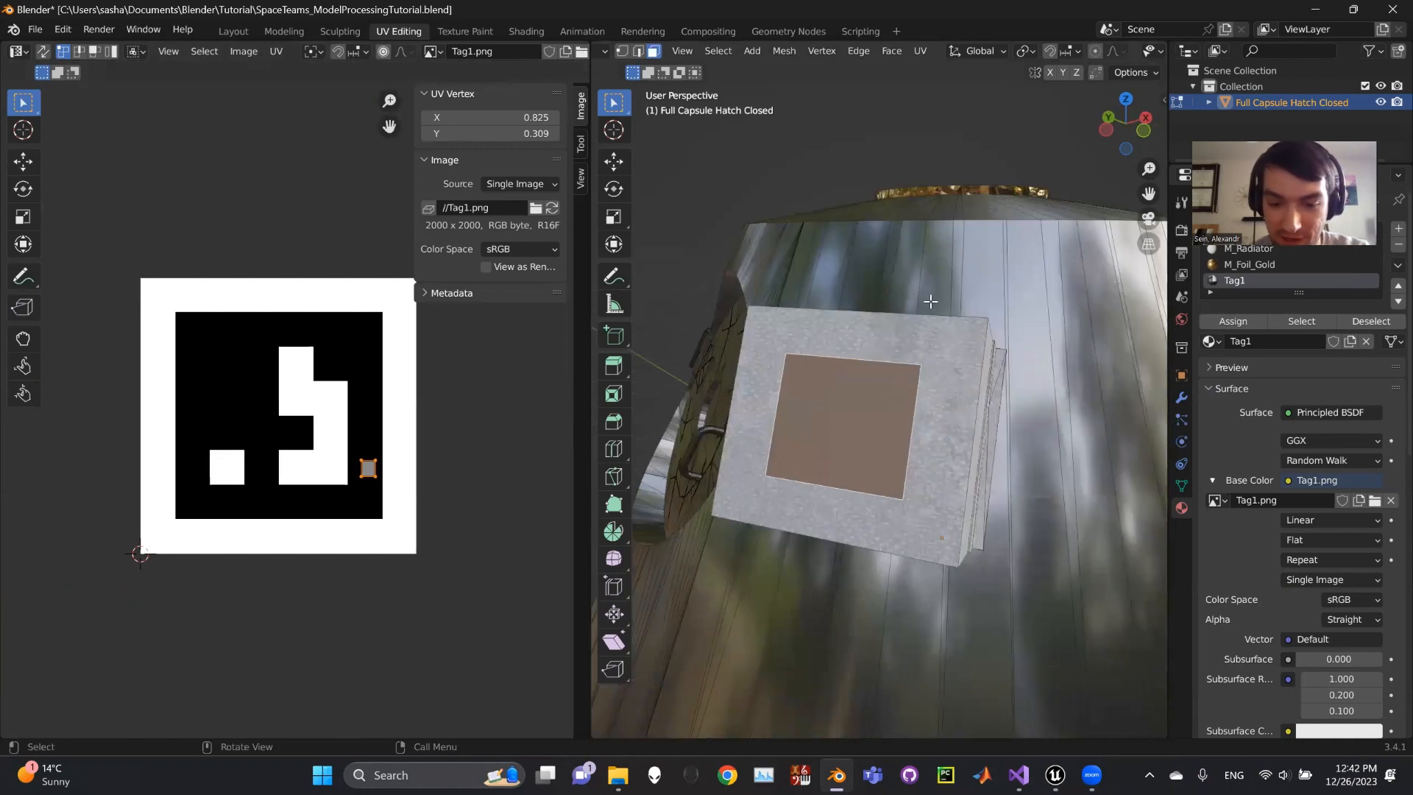
{"action": "key", "text": "u"}
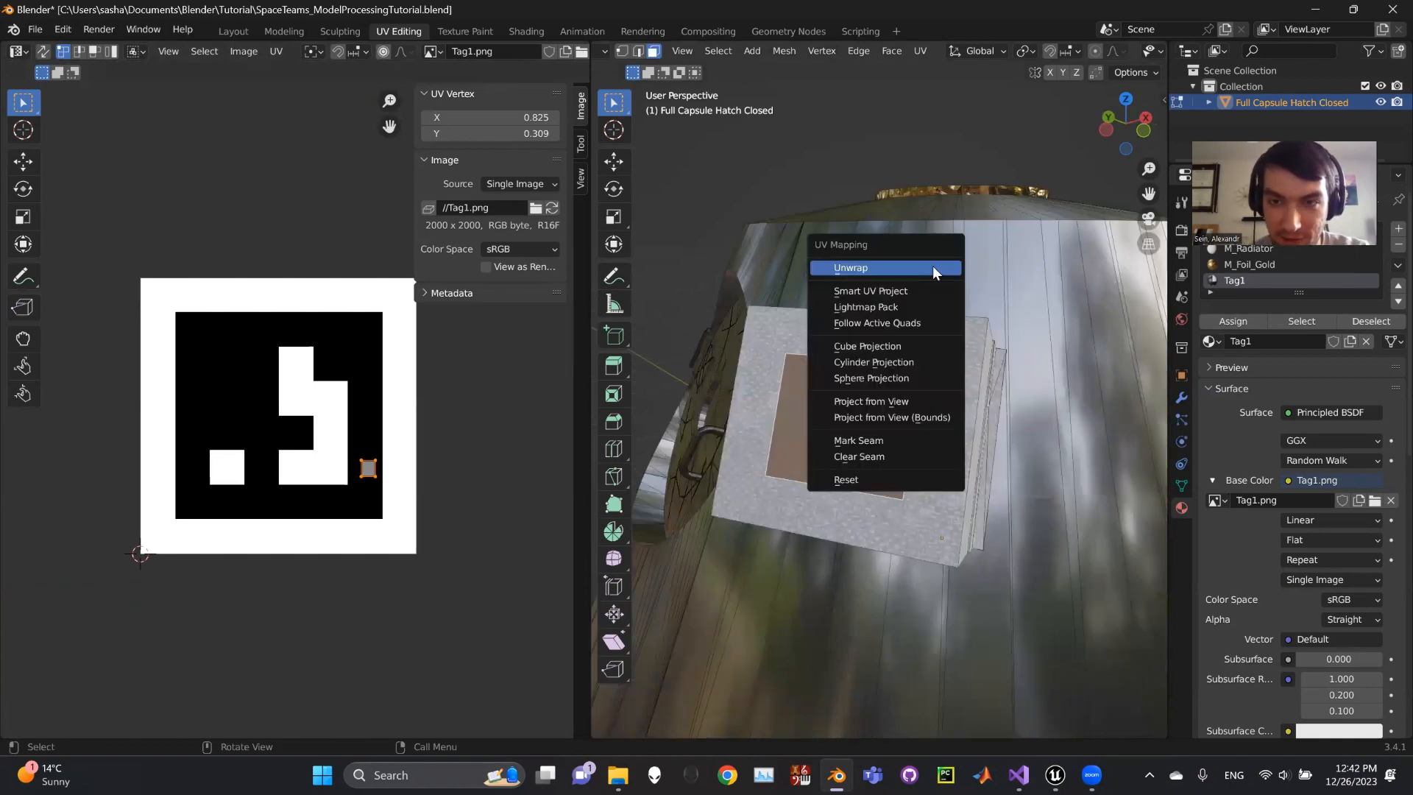
- Unwrap the tag face onto the Tag1 image
{"action": "left_click", "coordinate": [866, 263]}
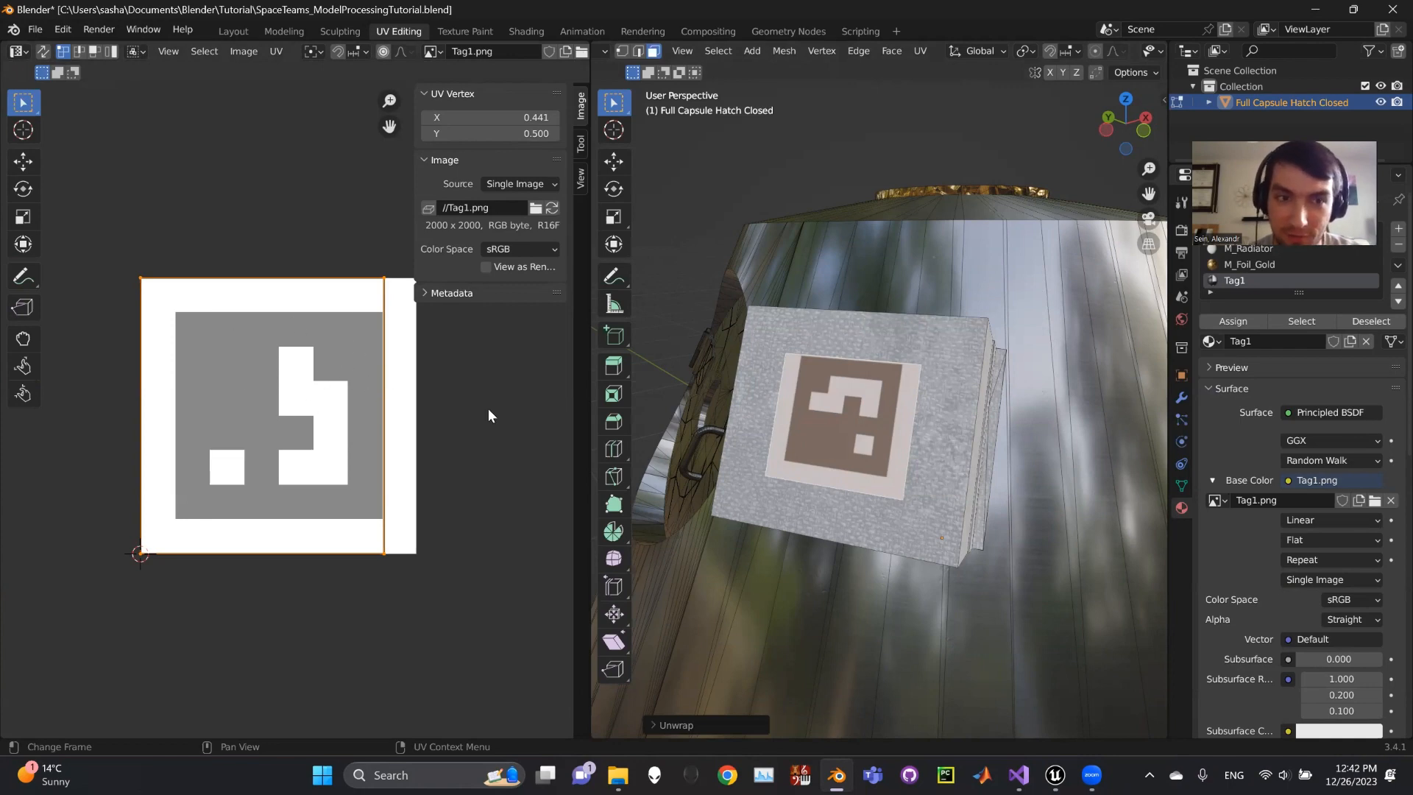
{"action": "left_click", "coordinate": [384, 278]}
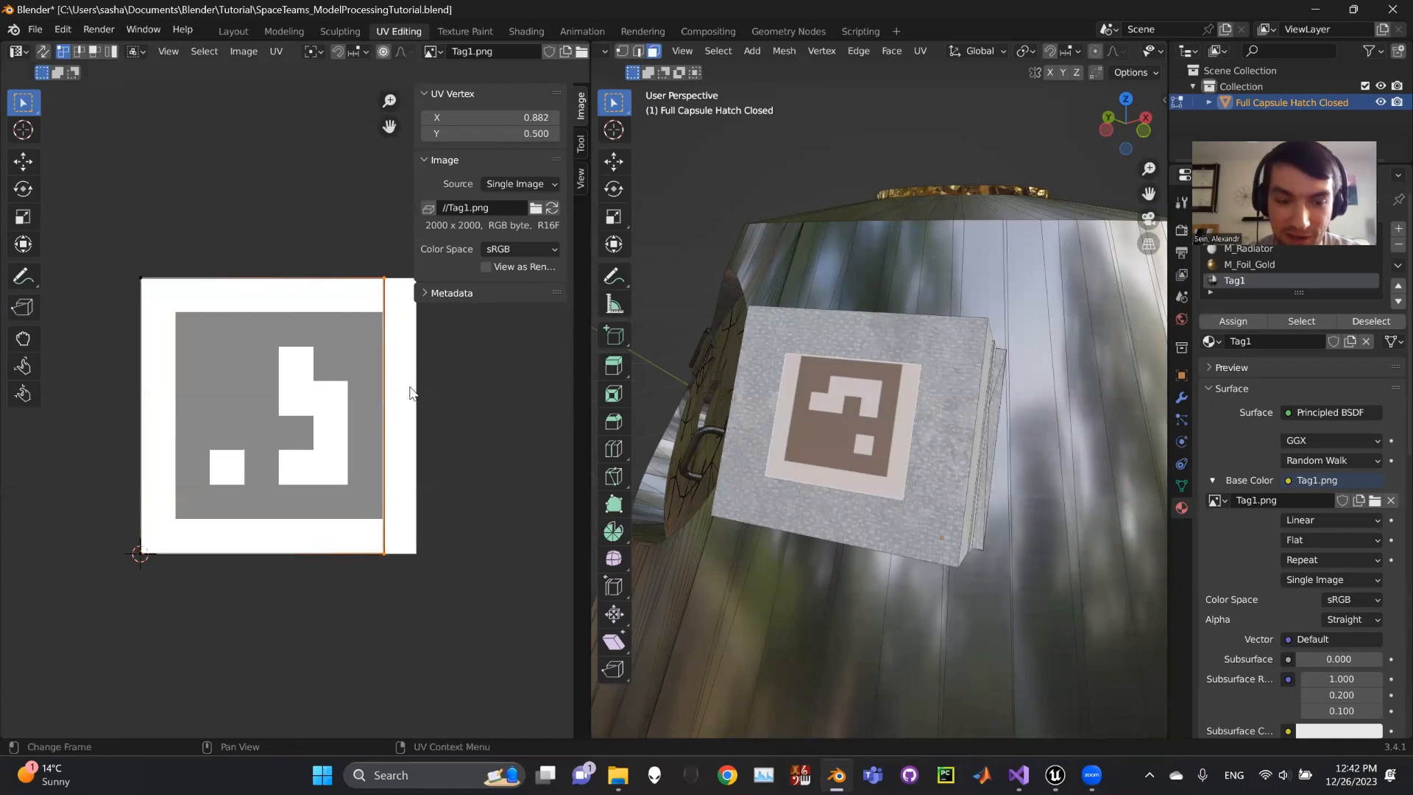
{"action": "key", "text": "g"}
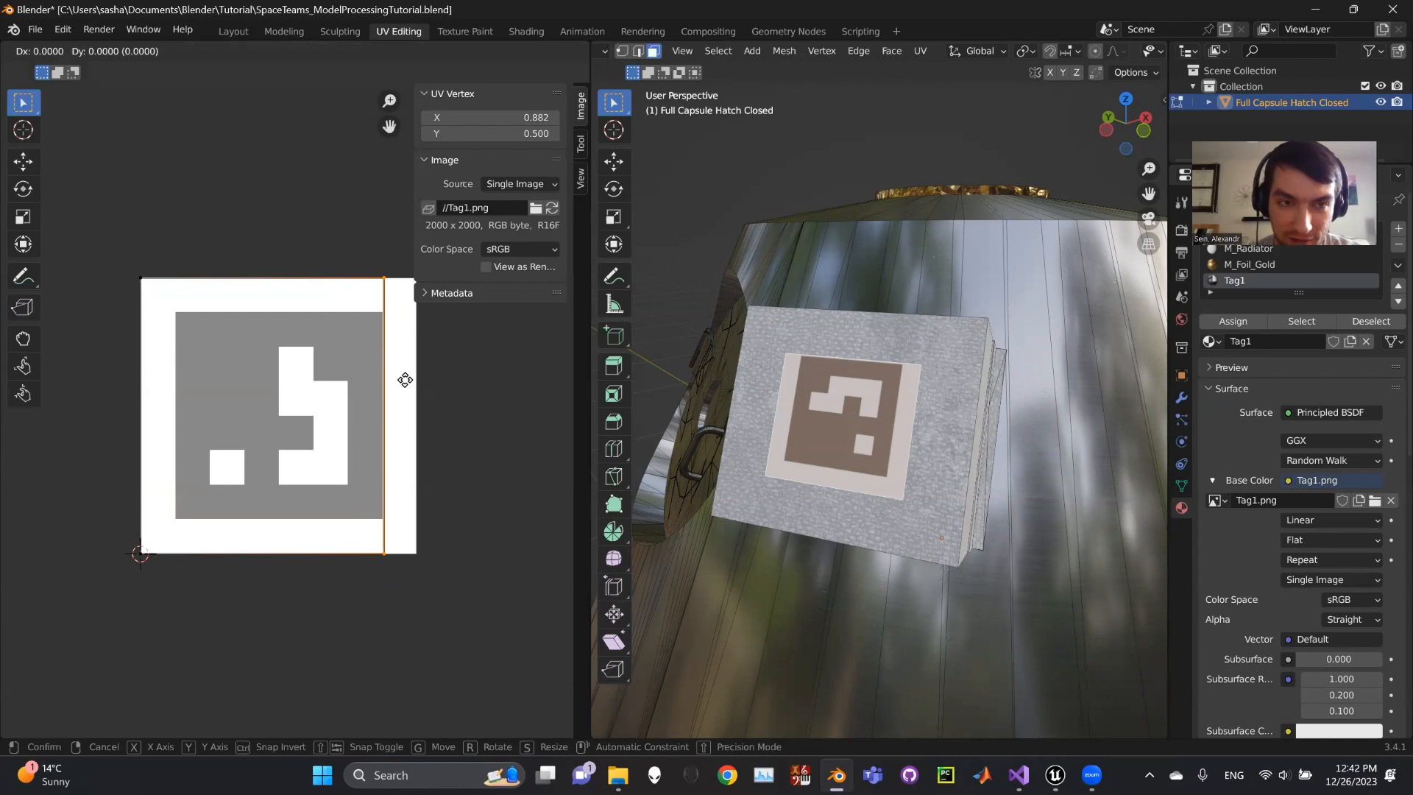
{"action": "key", "text": "x"}
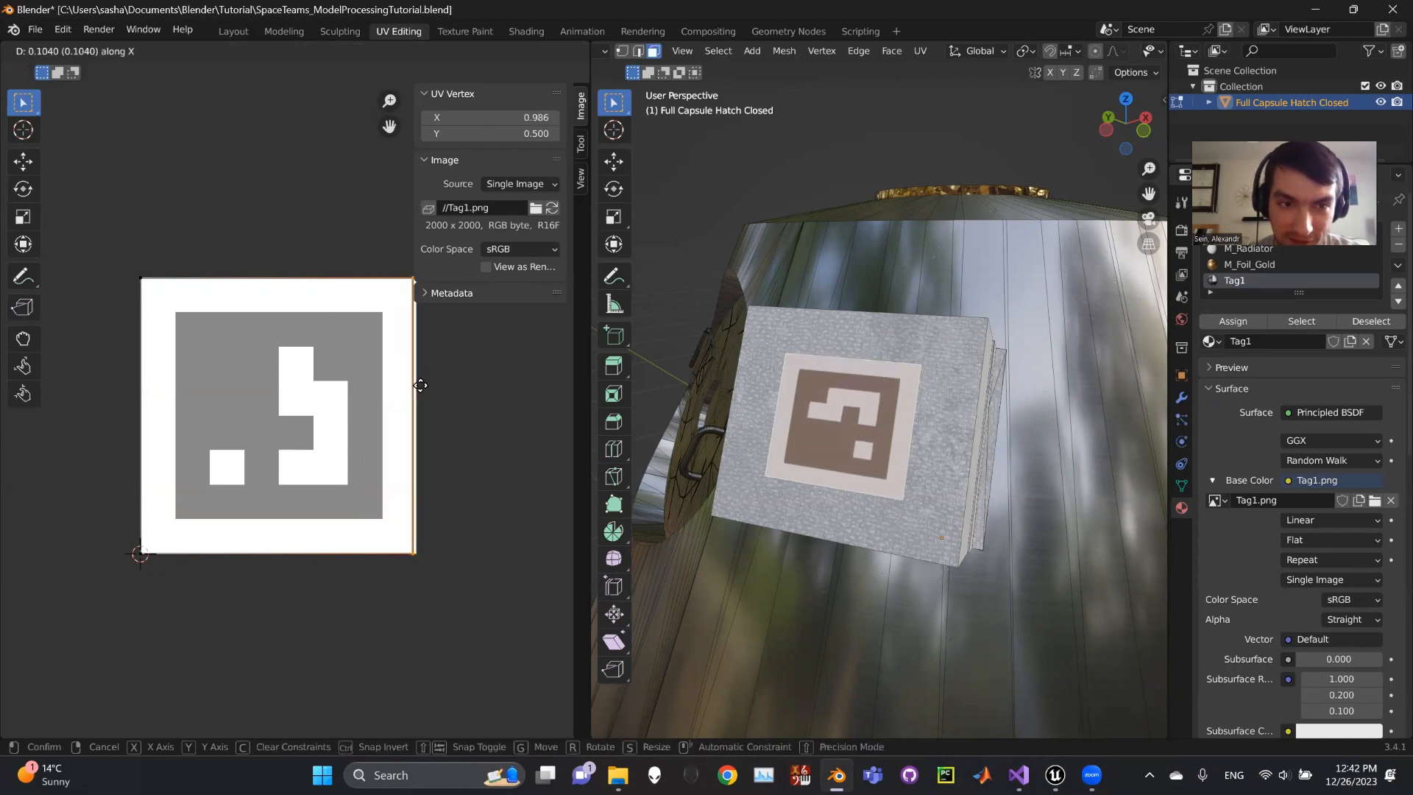
{"action": "key", "text": "Escape"}
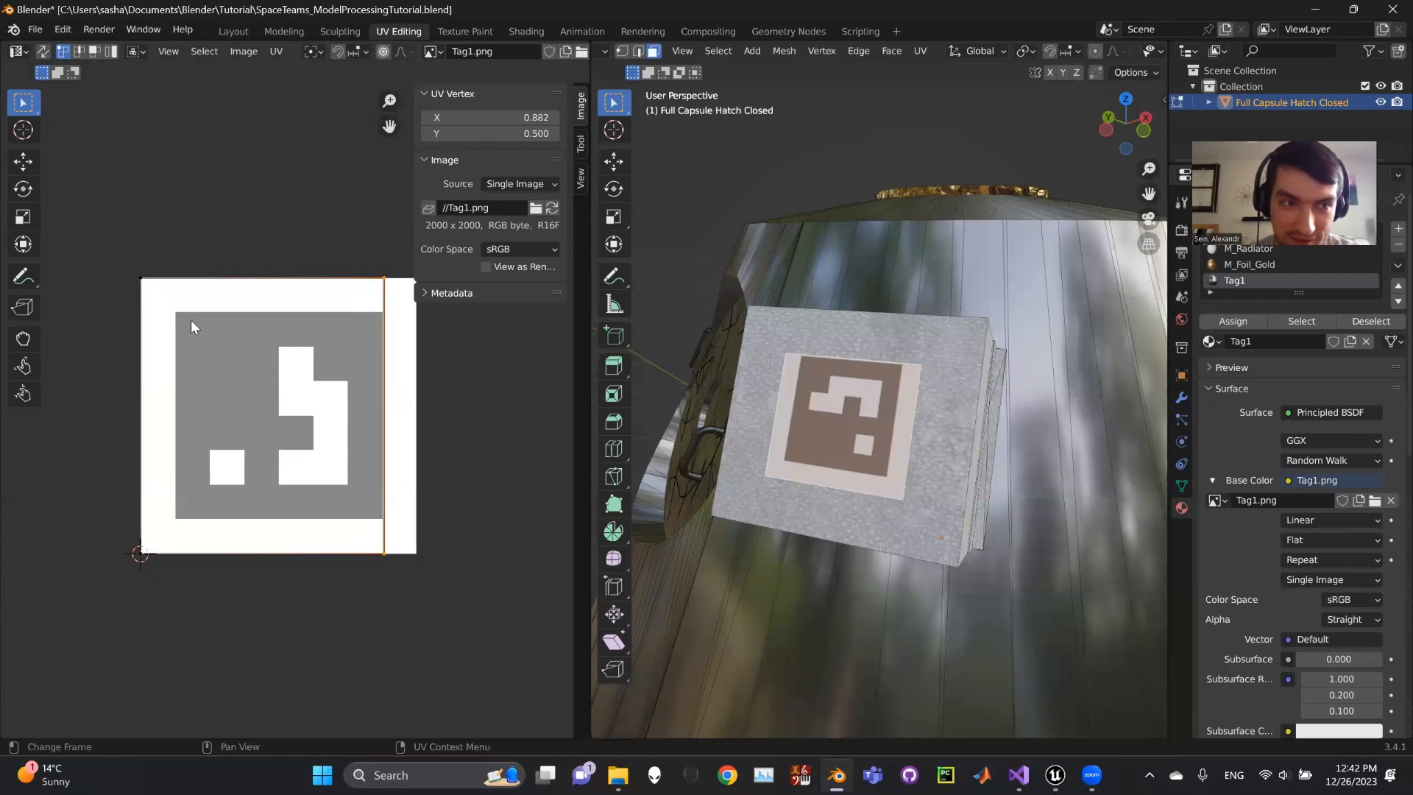
- Slide the whole UV island horizontally to centre the AprilTag pattern, then return to Layout
{"action": "key", "text": "a"}
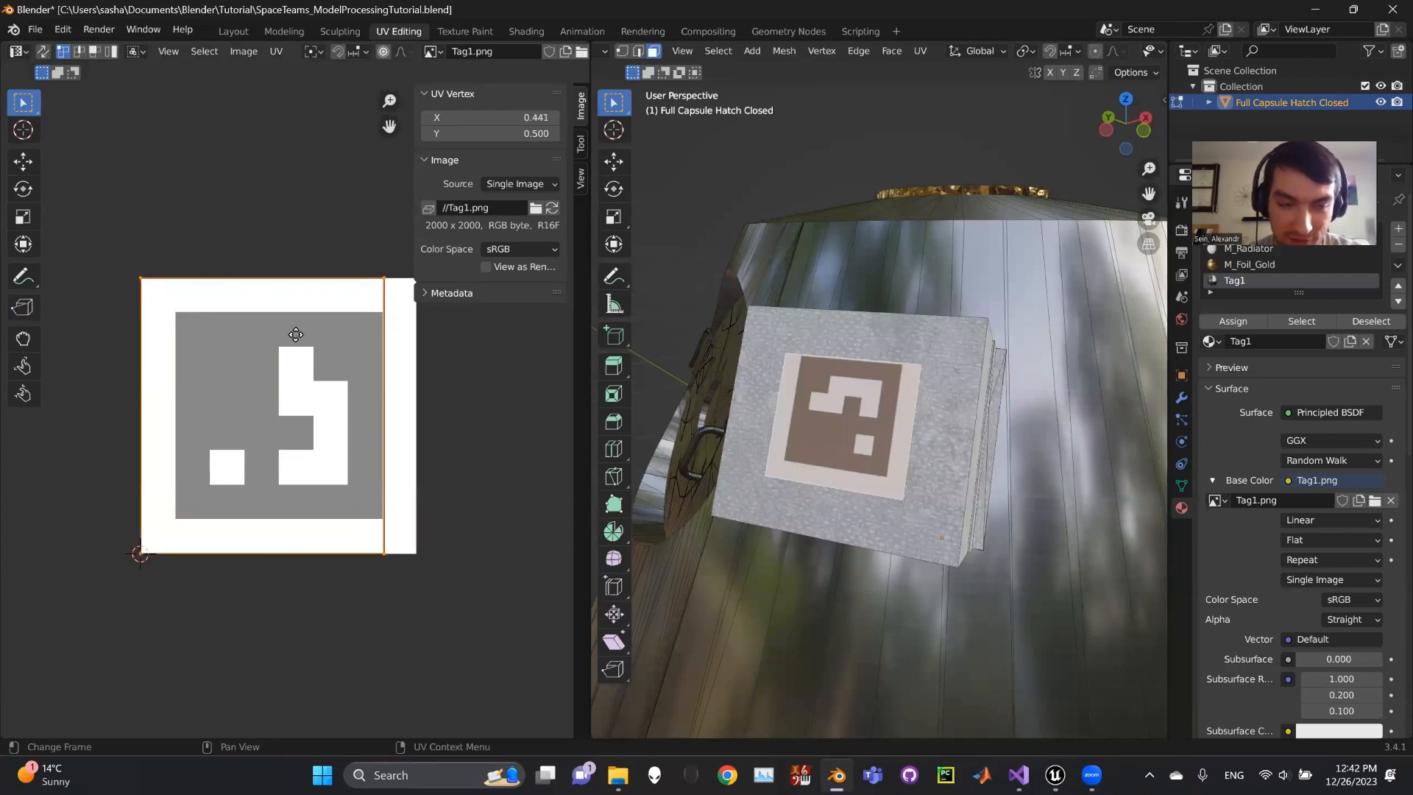
{"action": "key", "text": "g"}
{"action": "key", "text": "x"}
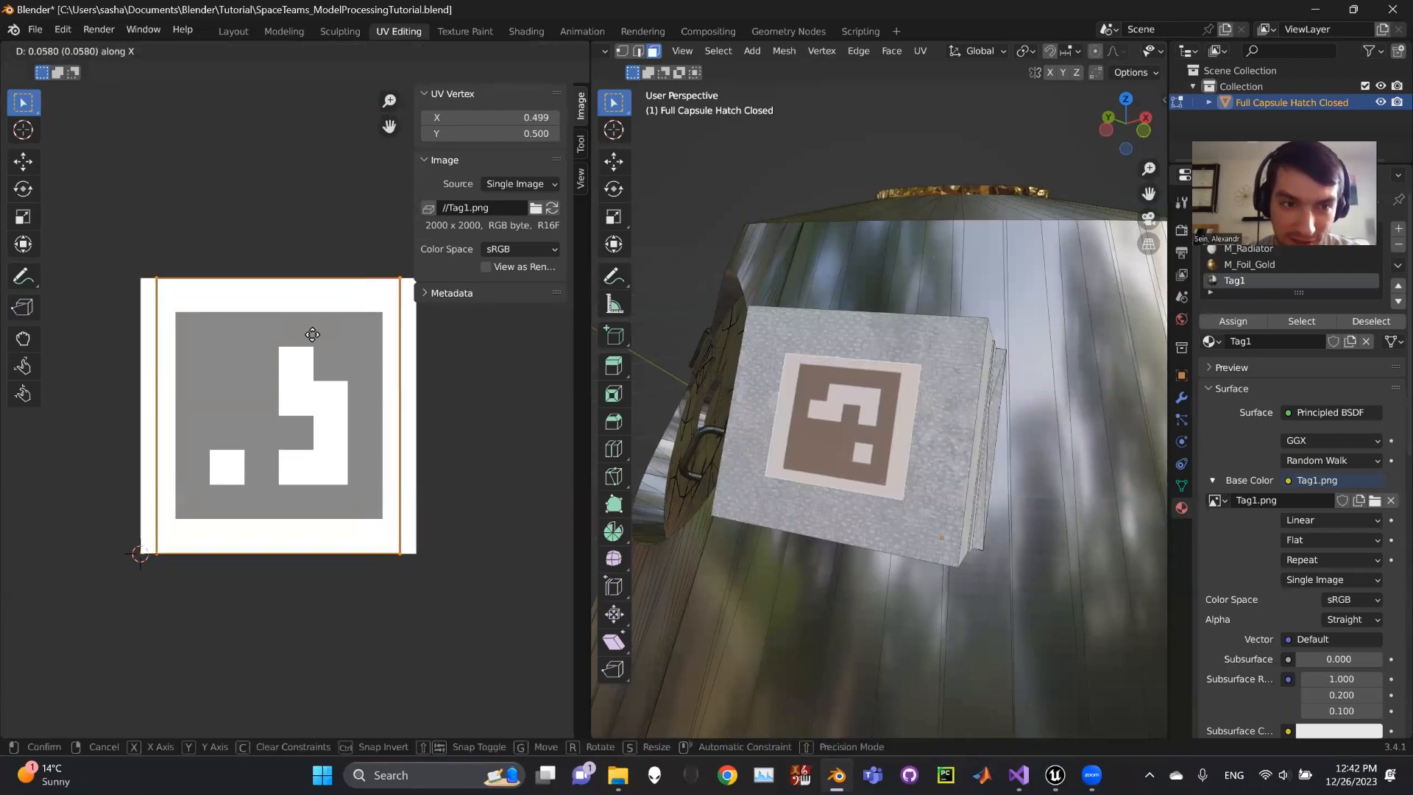
{"action": "left_click", "coordinate": [312, 335]}
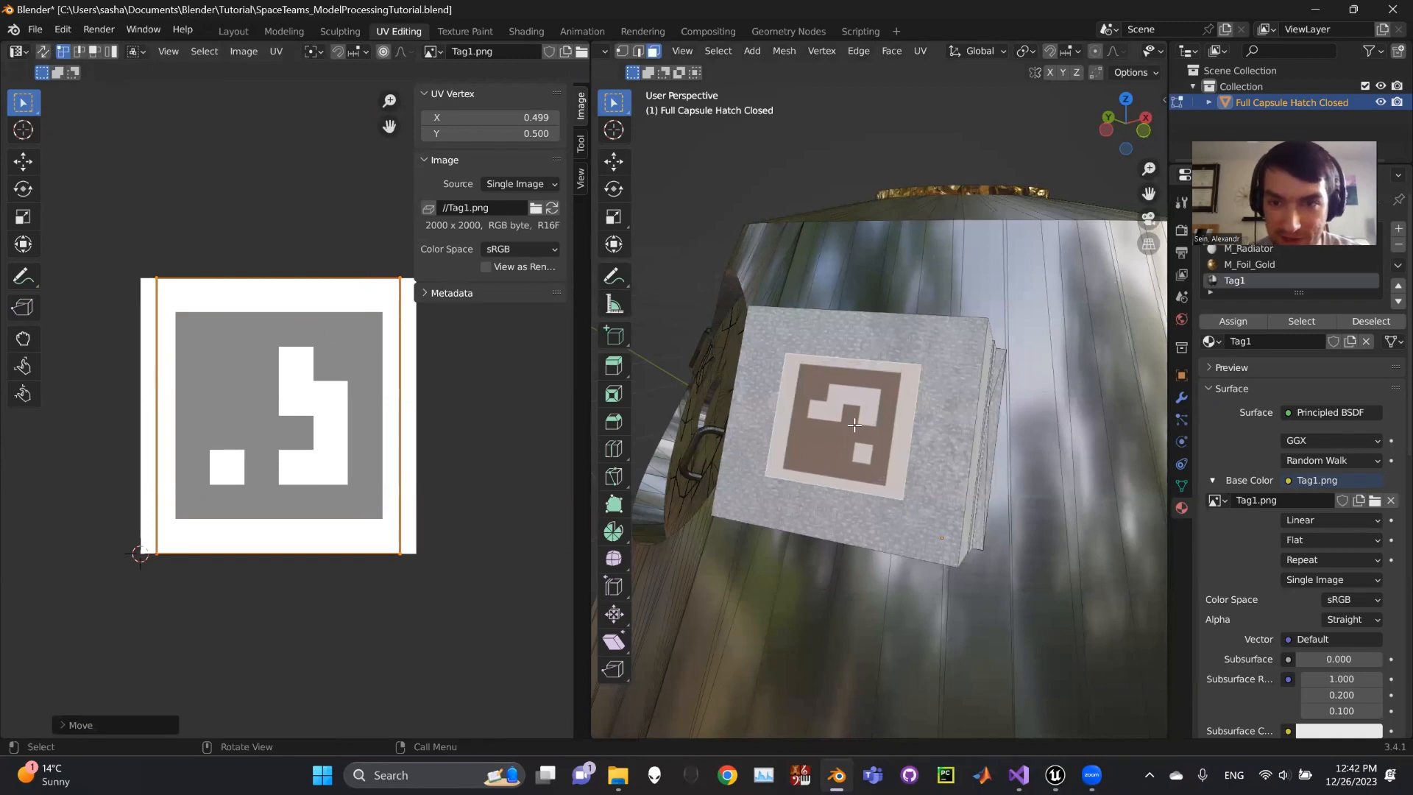
{"action": "middle_click_drag", "start_coordinate": [856, 425], "coordinate": [1014, 484]}
{"action": "scroll", "coordinate": [1005, 462], "scroll_direction": "down", "scroll_amount": 4}
{"action": "scroll", "coordinate": [992, 436], "scroll_direction": "up", "scroll_amount": 2}
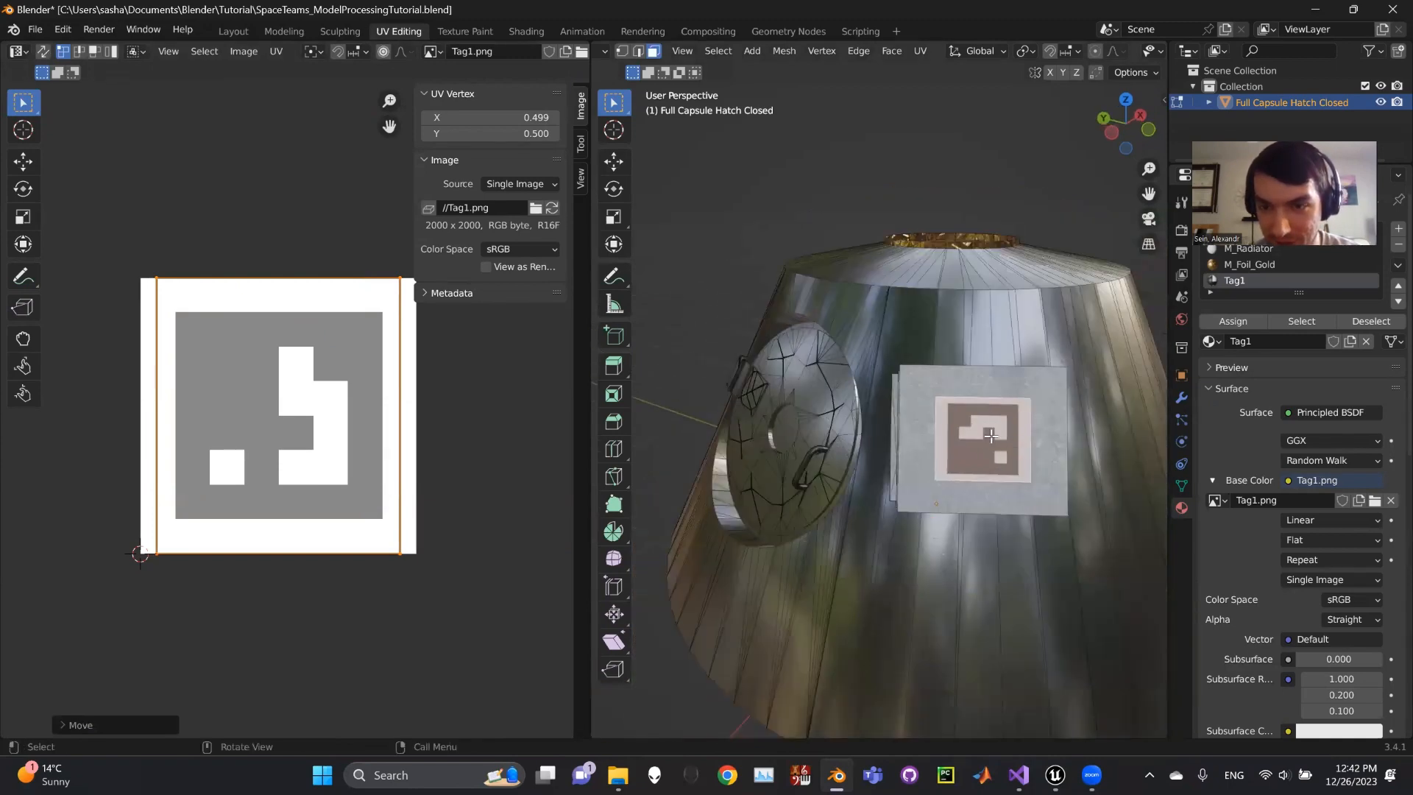
{"action": "left_click", "coordinate": [233, 31]}
- Zoom out and orbit around the capsule to inspect the Tag1 marker on the box
{"action": "scroll", "coordinate": [678, 374], "scroll_direction": "down", "scroll_amount": 3}
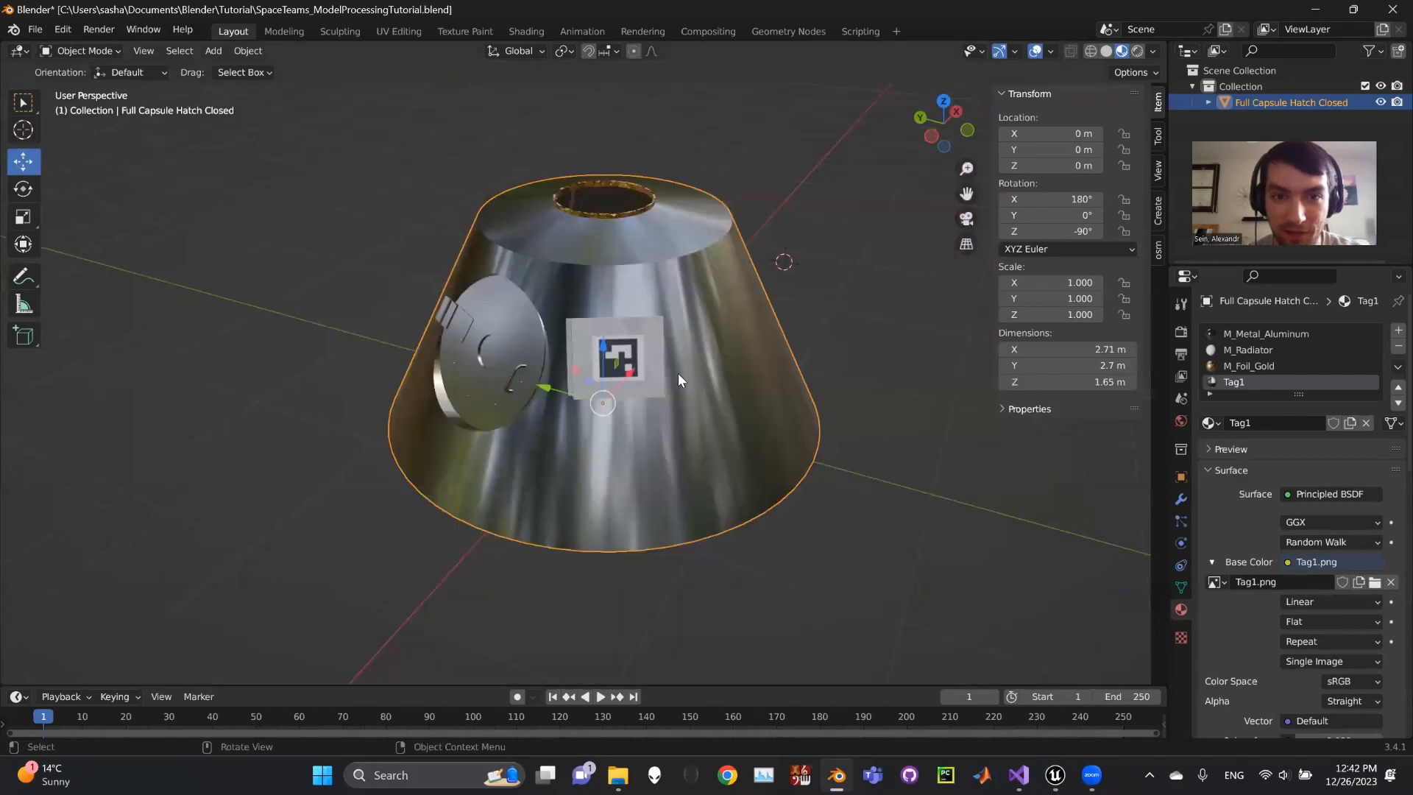
{"action": "middle_click_drag", "start_coordinate": [678, 373], "coordinate": [743, 397]}
{"action": "middle_click_drag", "start_coordinate": [727, 385], "coordinate": [589, 203]}
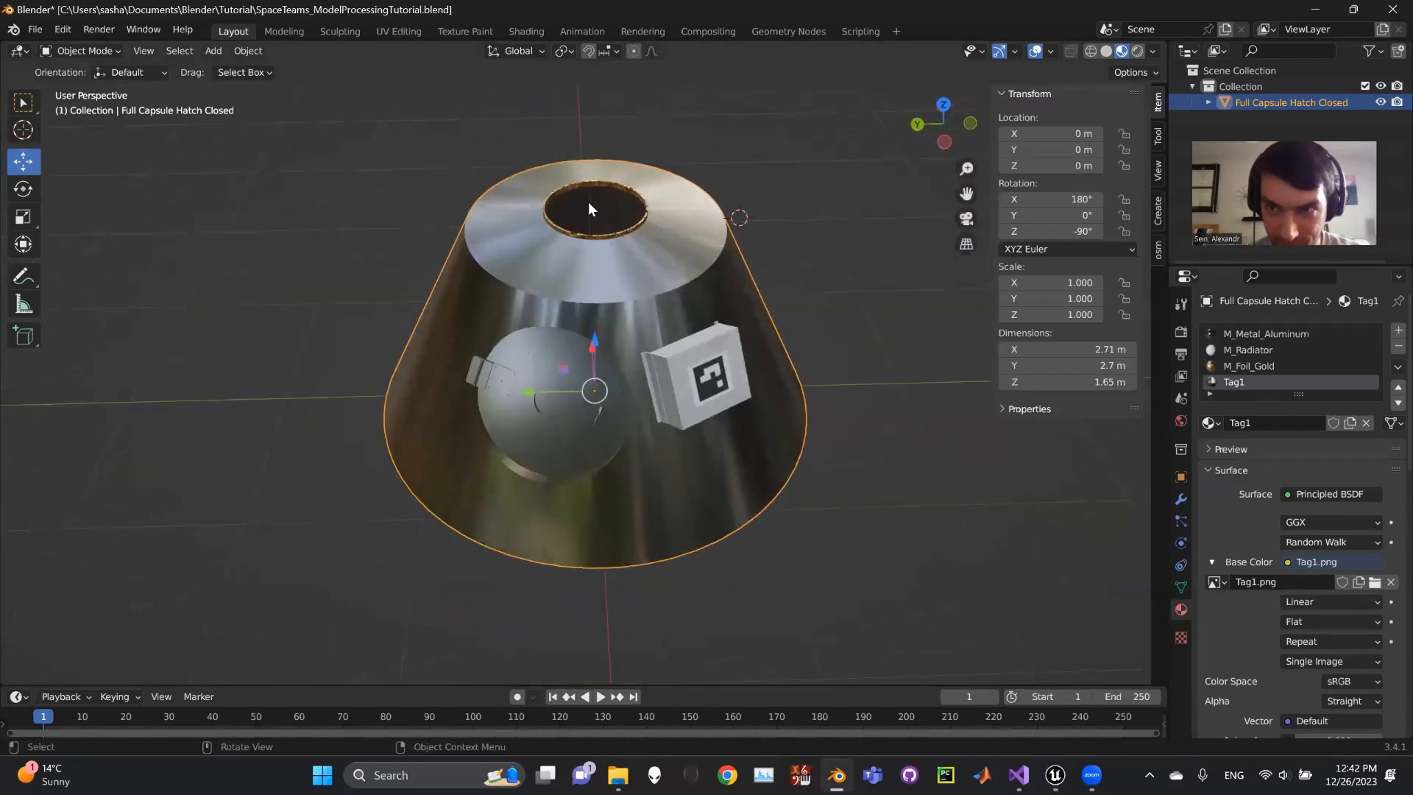
{"action": "middle_click_drag", "start_coordinate": [842, 335], "coordinate": [752, 458]}
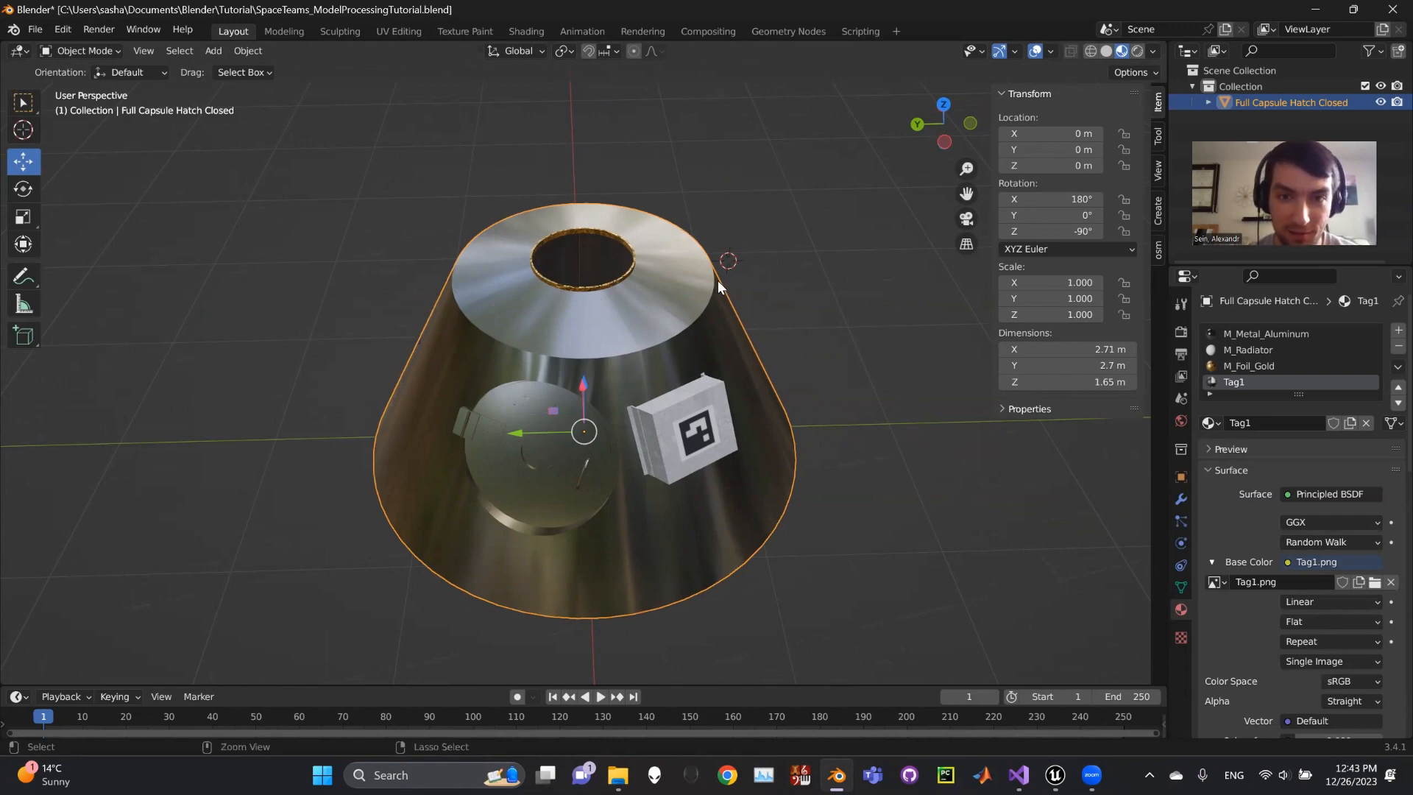
- Save the blend file and start a glTF 2.0 export
{"action": "key", "text": "ctrl+s"}
{"action": "left_click", "coordinate": [37, 30]}
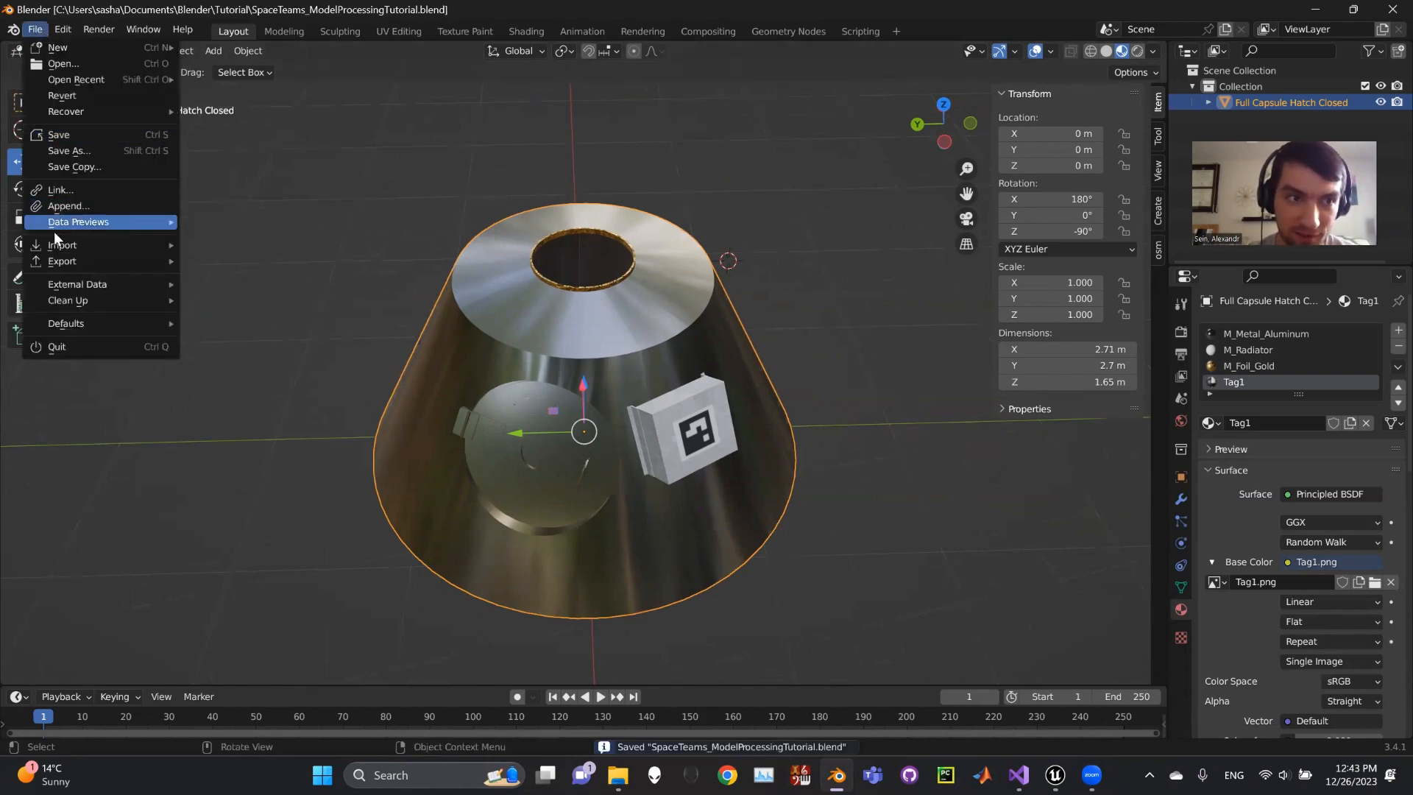
{"action": "mouse_move", "coordinate": [71, 268]}
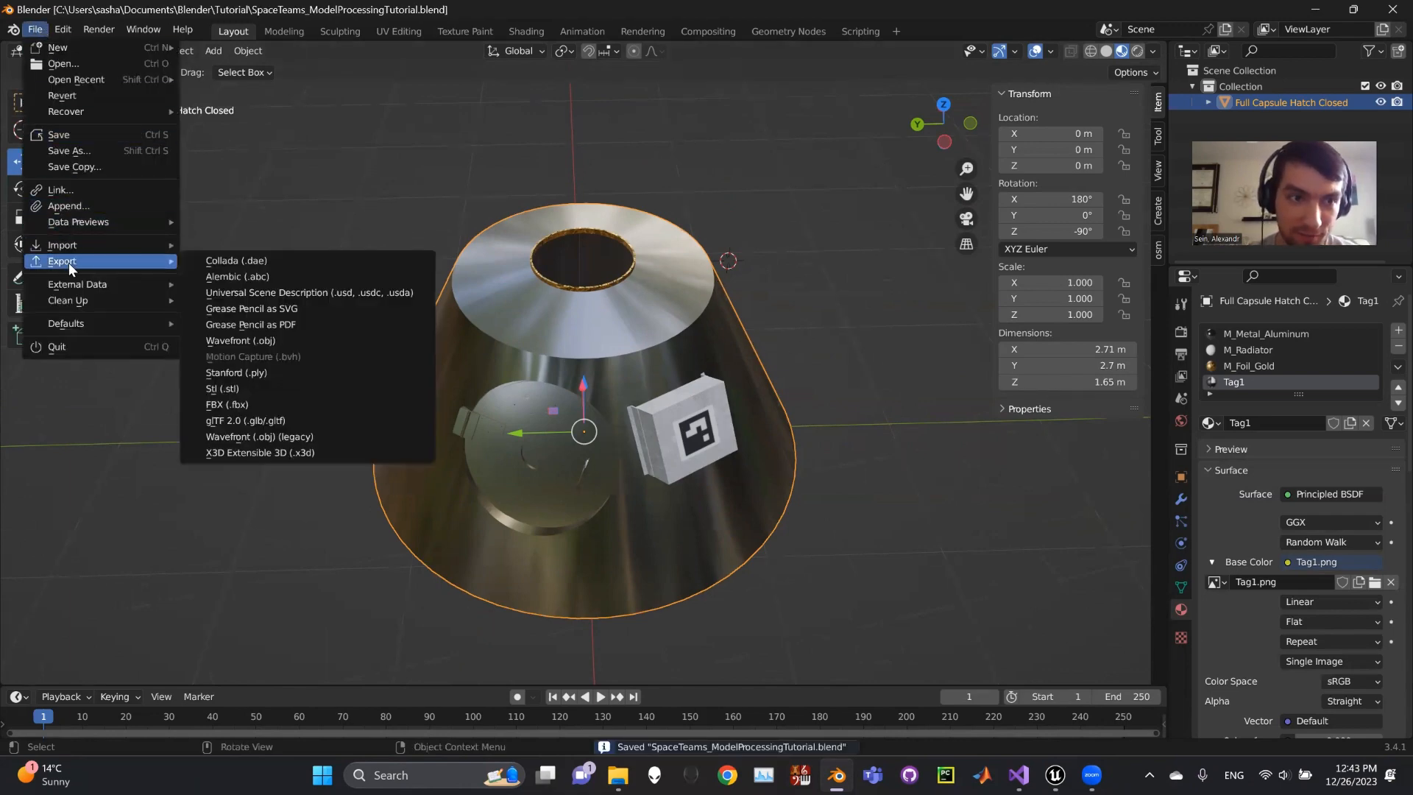
{"action": "left_click", "coordinate": [254, 424]}
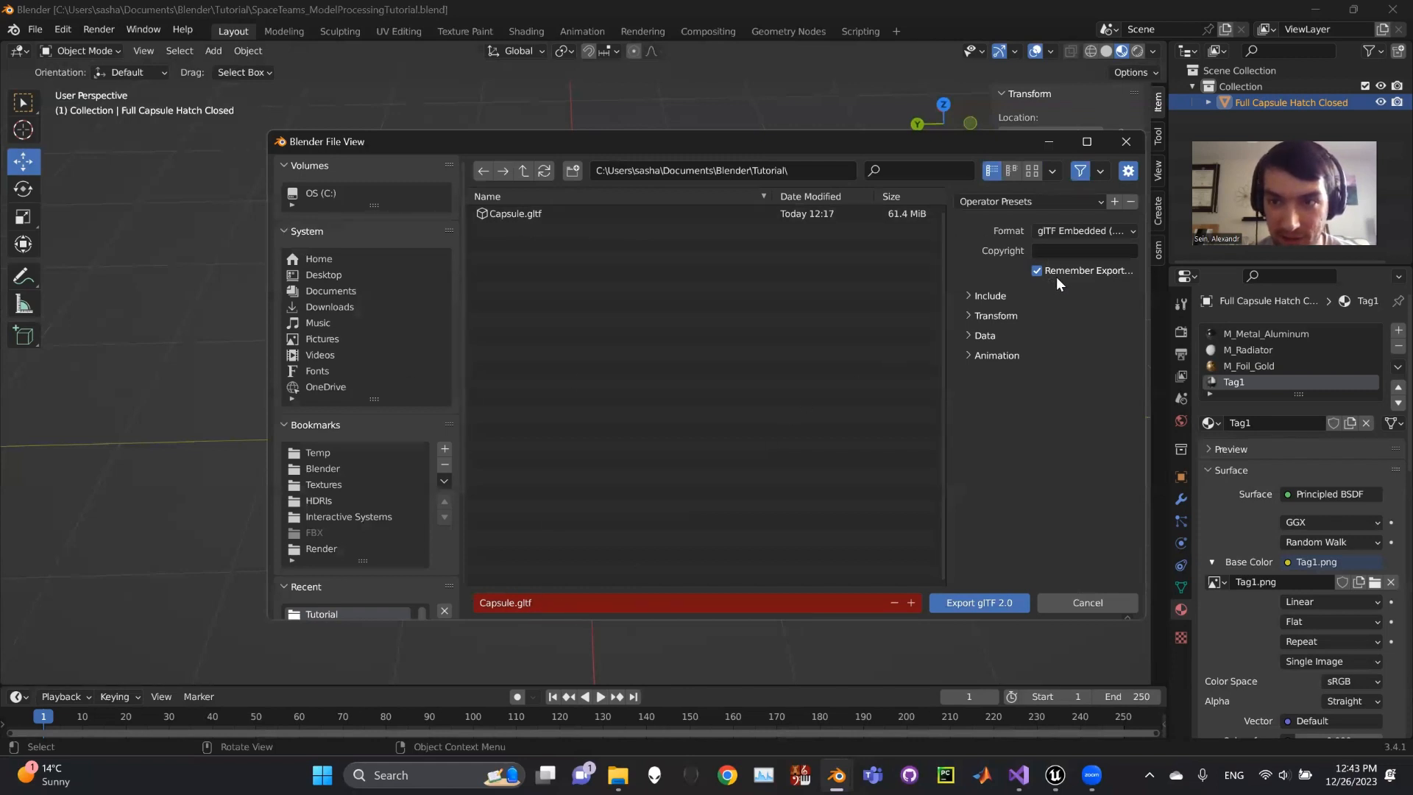
- Review the Include (selected objects only) and Transform export settings for Capsule.gltf
{"action": "left_click", "coordinate": [971, 296]}
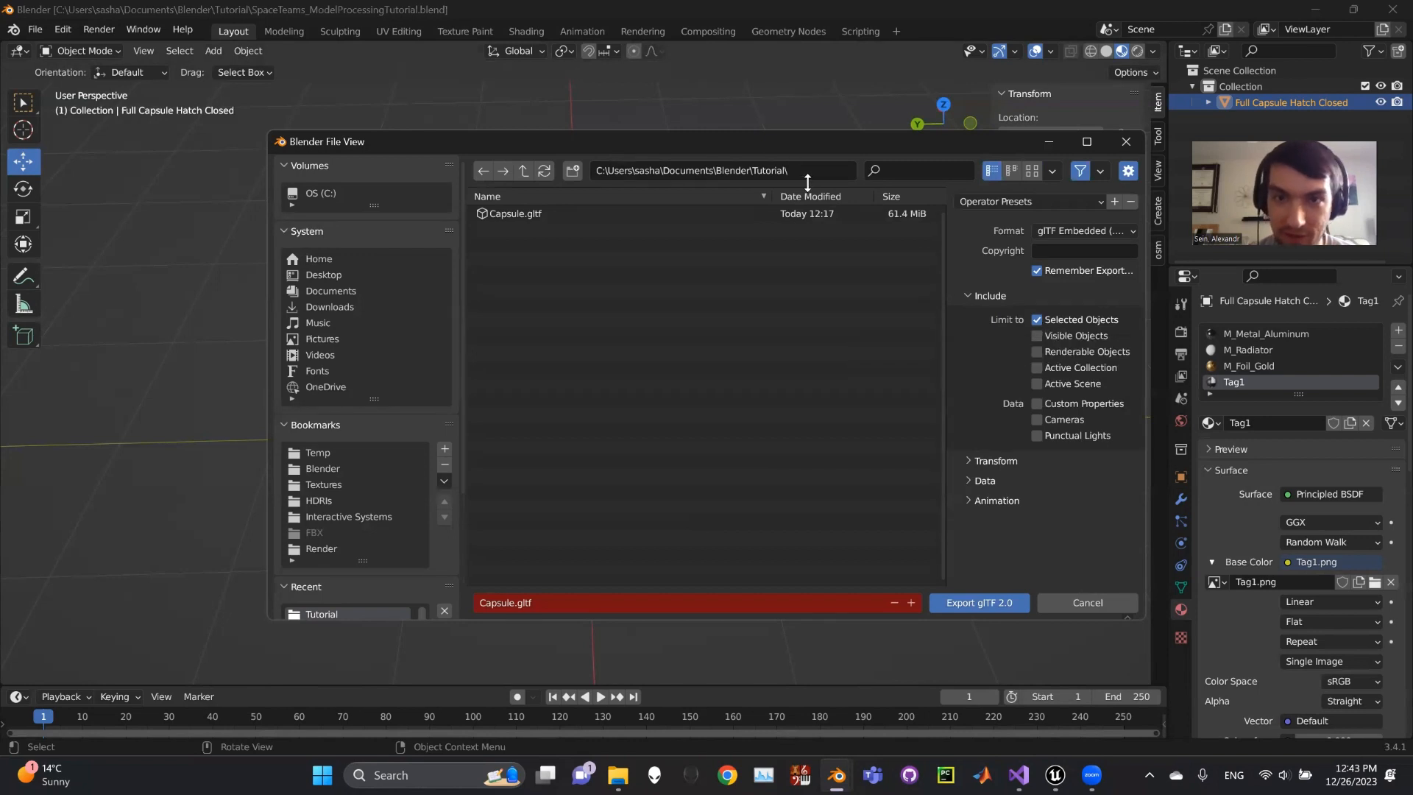
{"action": "left_click_drag", "start_coordinate": [799, 145], "coordinate": [715, 138]}
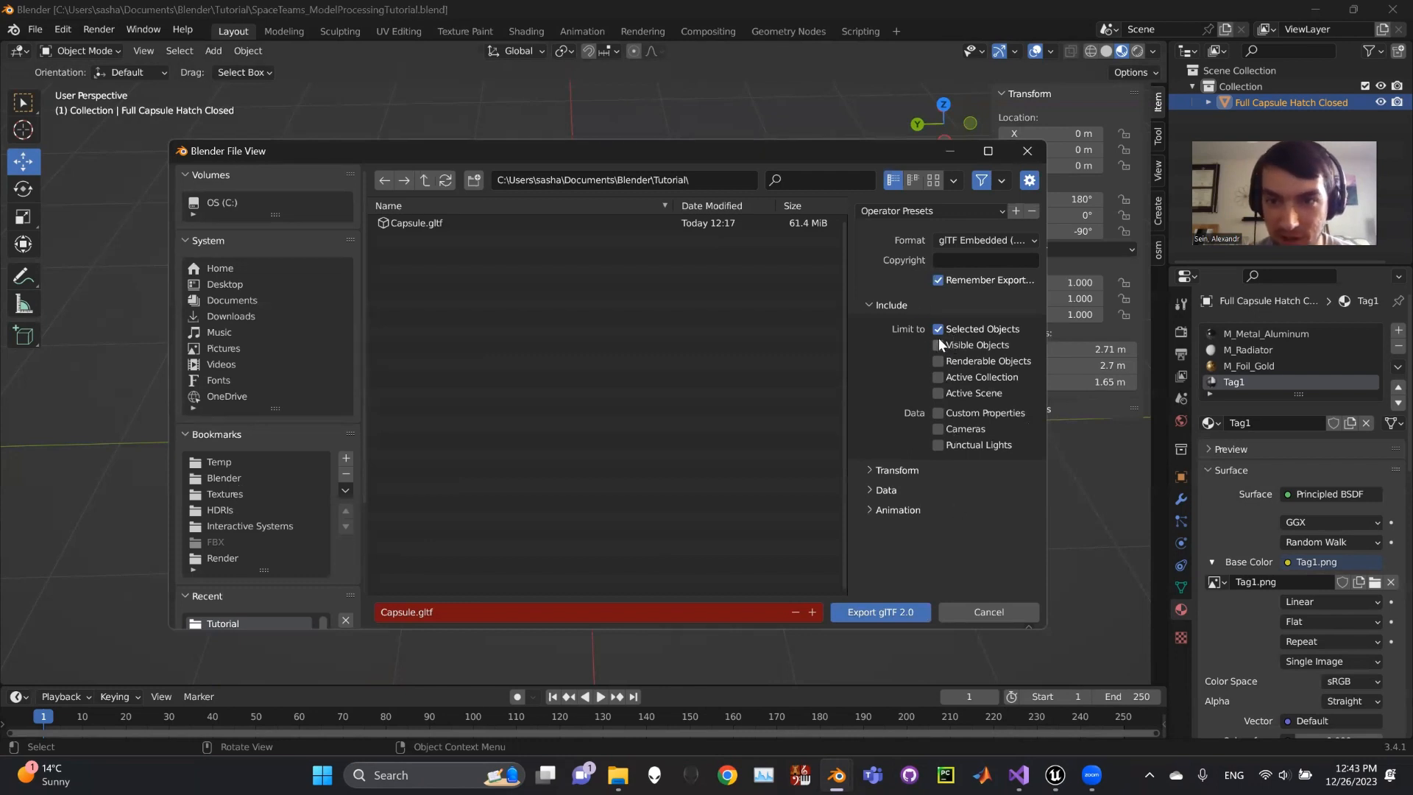
{"action": "left_click", "coordinate": [886, 469]}
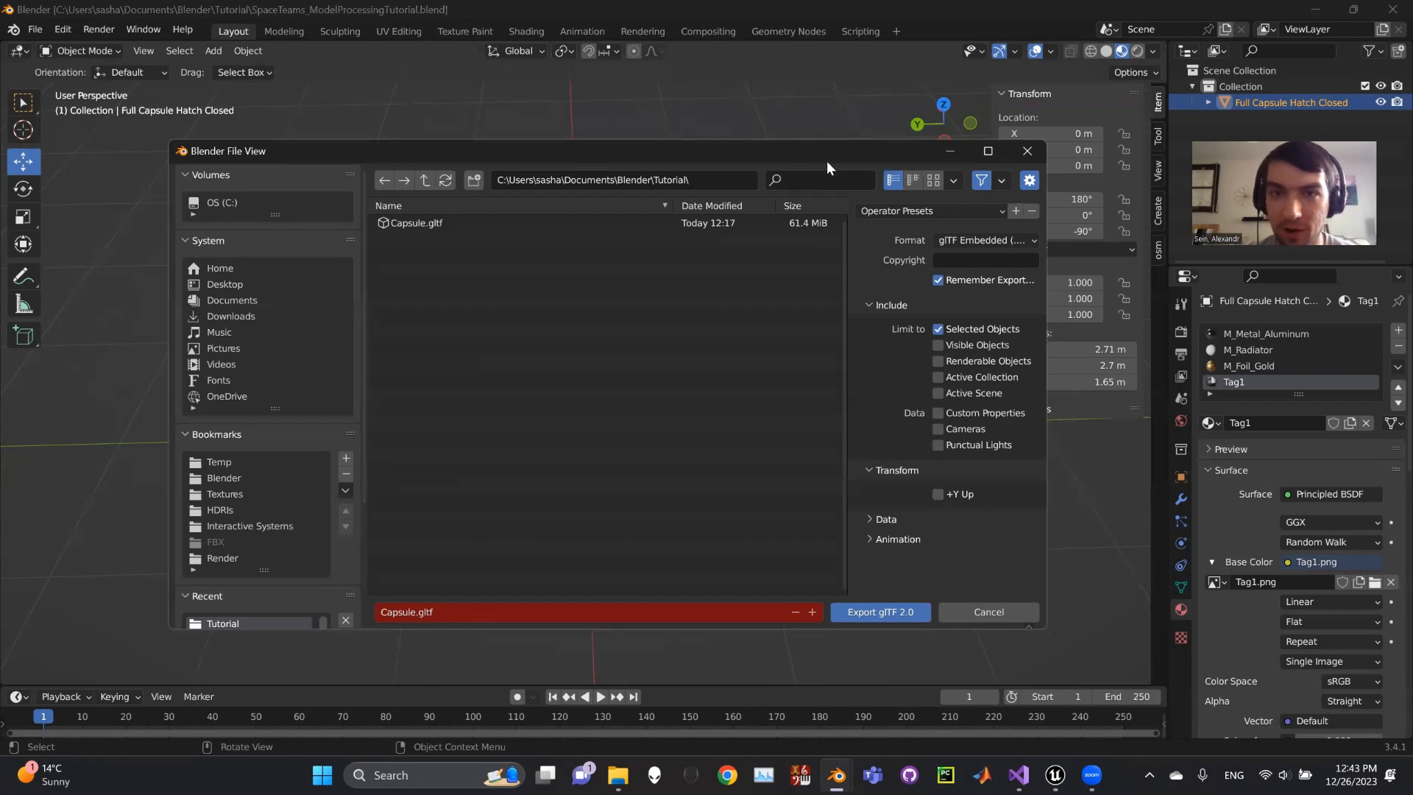
{"action": "left_click_drag", "start_coordinate": [833, 156], "coordinate": [855, 356]}
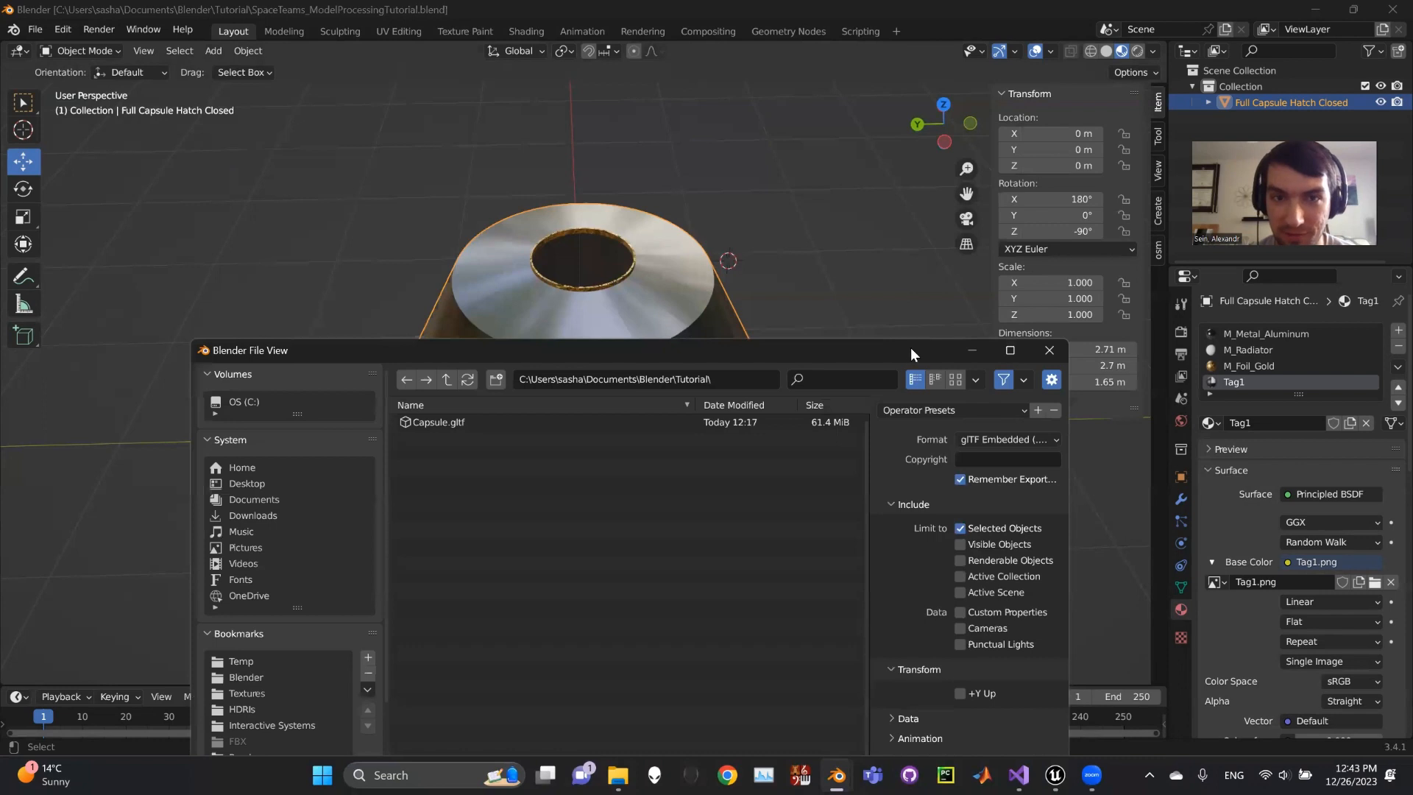
{"action": "left_click_drag", "start_coordinate": [911, 348], "coordinate": [891, 132]}
- Expand the Data and Mesh export options to review them
{"action": "left_click", "coordinate": [920, 450]}
{"action": "left_click", "coordinate": [905, 470]}
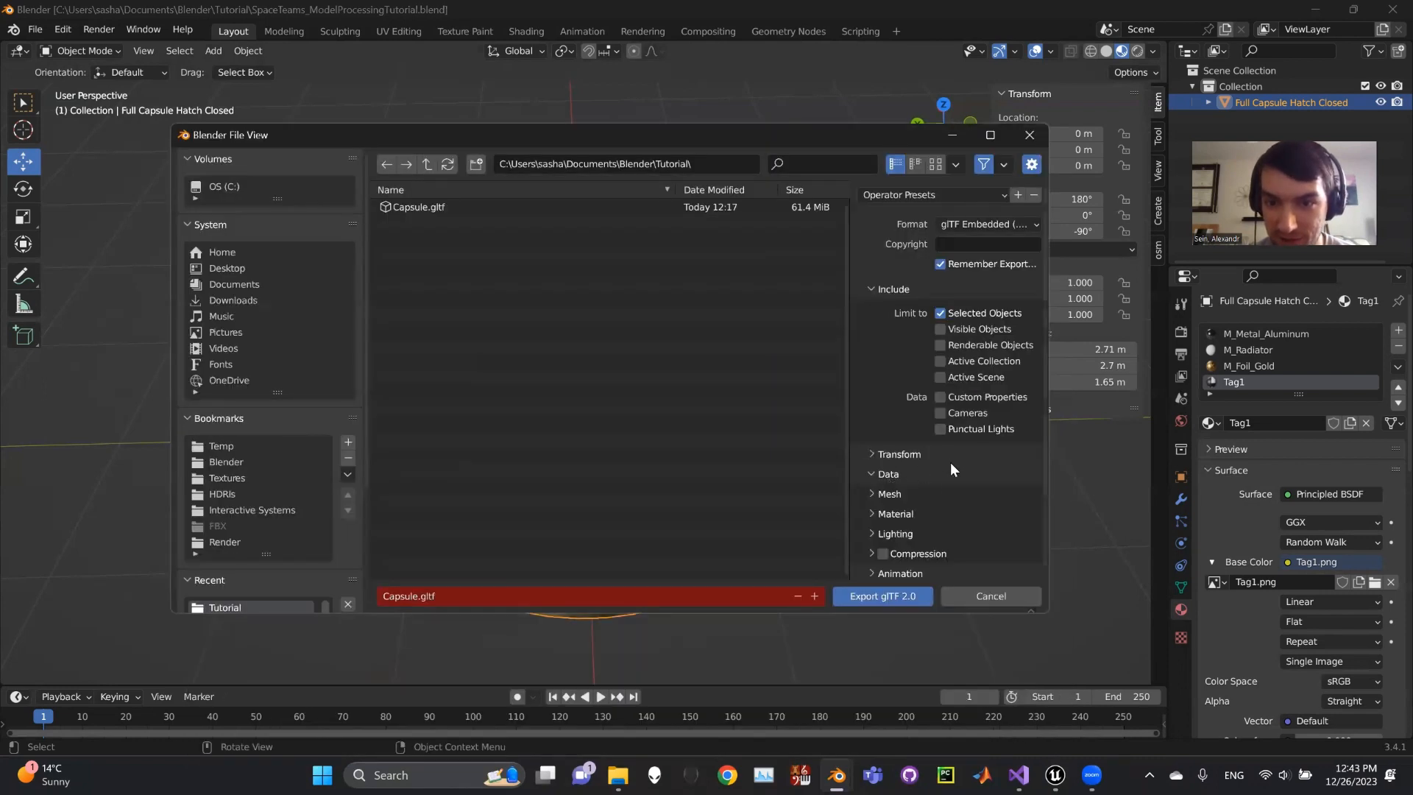
{"action": "left_click", "coordinate": [881, 490]}
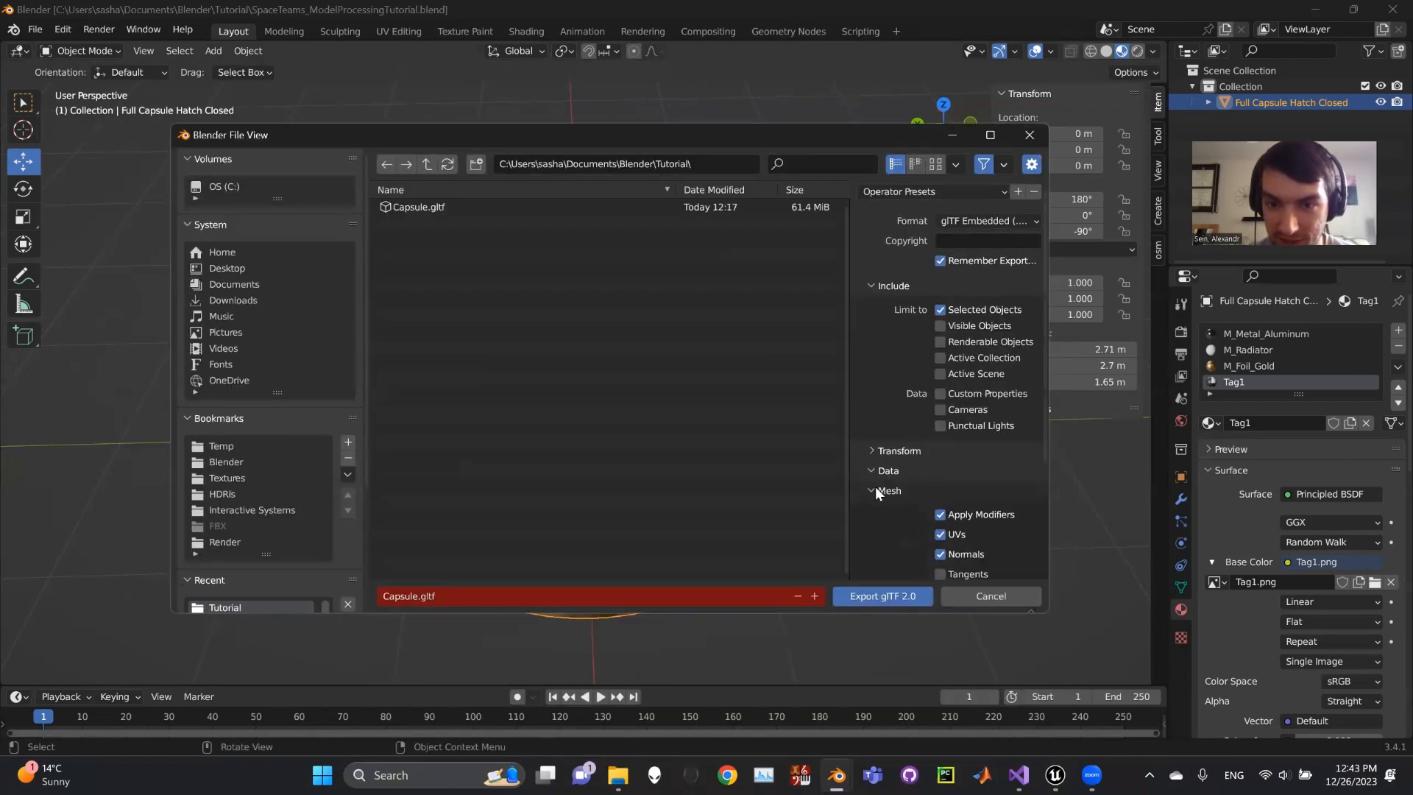
{"action": "scroll", "coordinate": [913, 444], "scroll_direction": "down", "scroll_amount": 3}
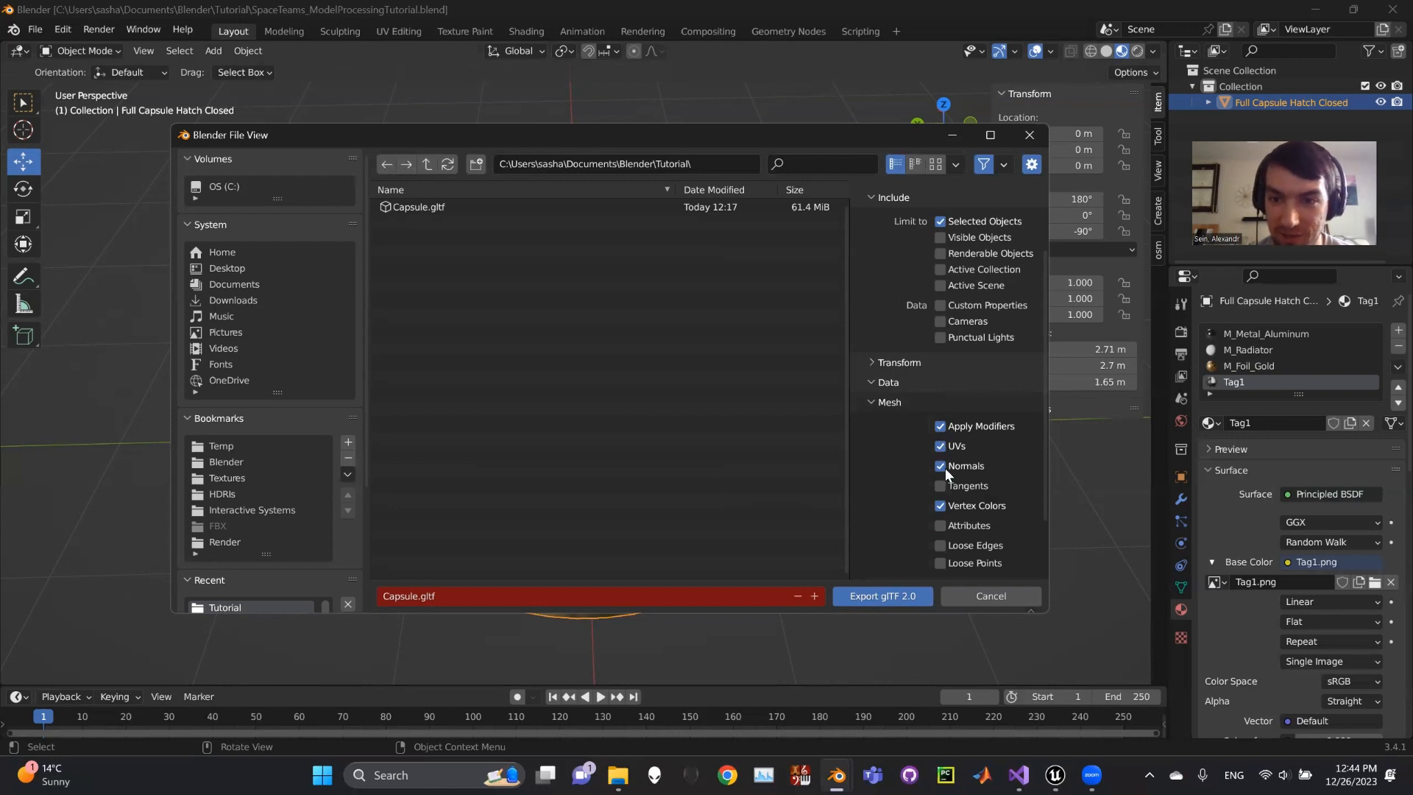
{"action": "left_click", "coordinate": [883, 403]}
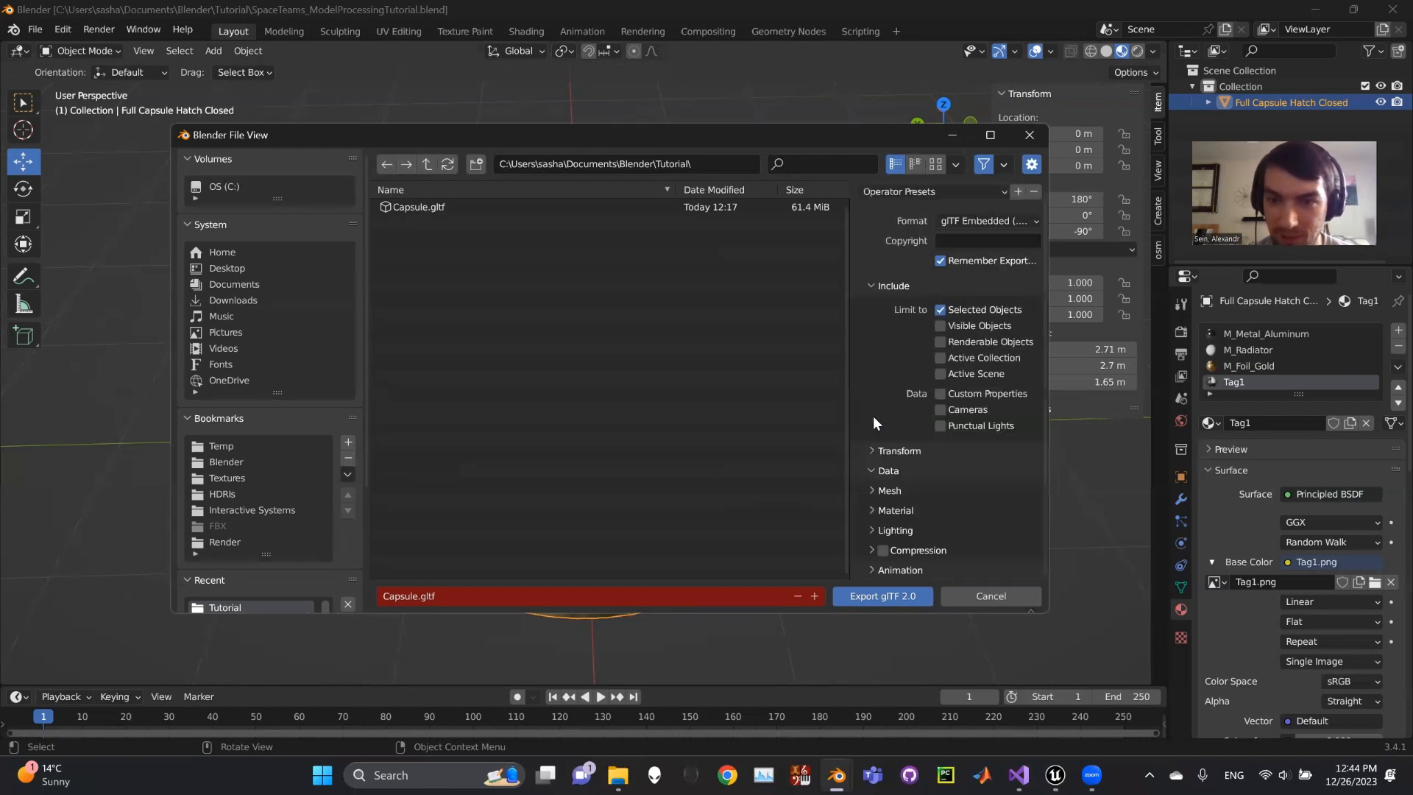
- Keep Materials set to Export and export the selection to Capsule.gltf
{"action": "left_click", "coordinate": [896, 511]}
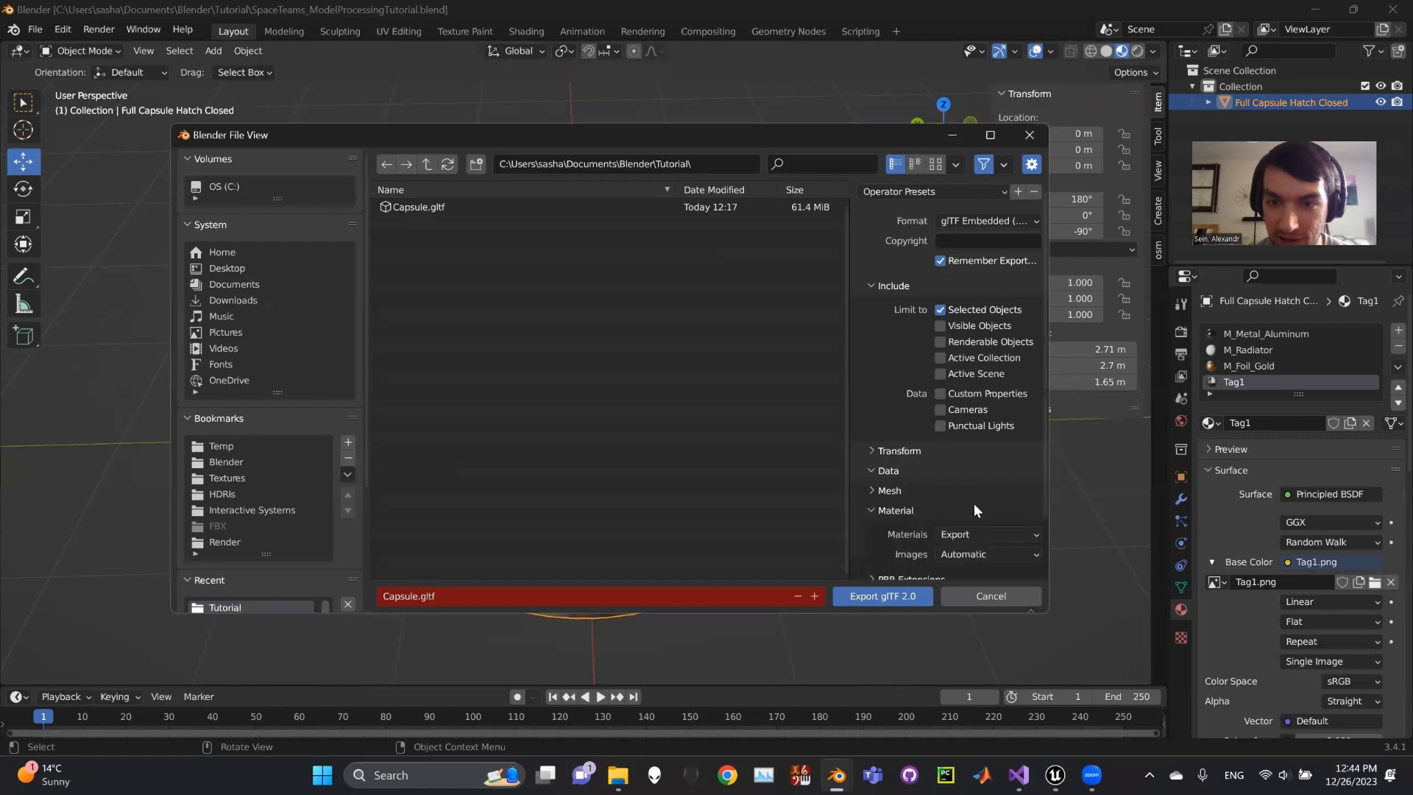
{"action": "scroll", "coordinate": [957, 486], "scroll_direction": "down", "scroll_amount": 2}
{"action": "left_click", "coordinate": [970, 466]}
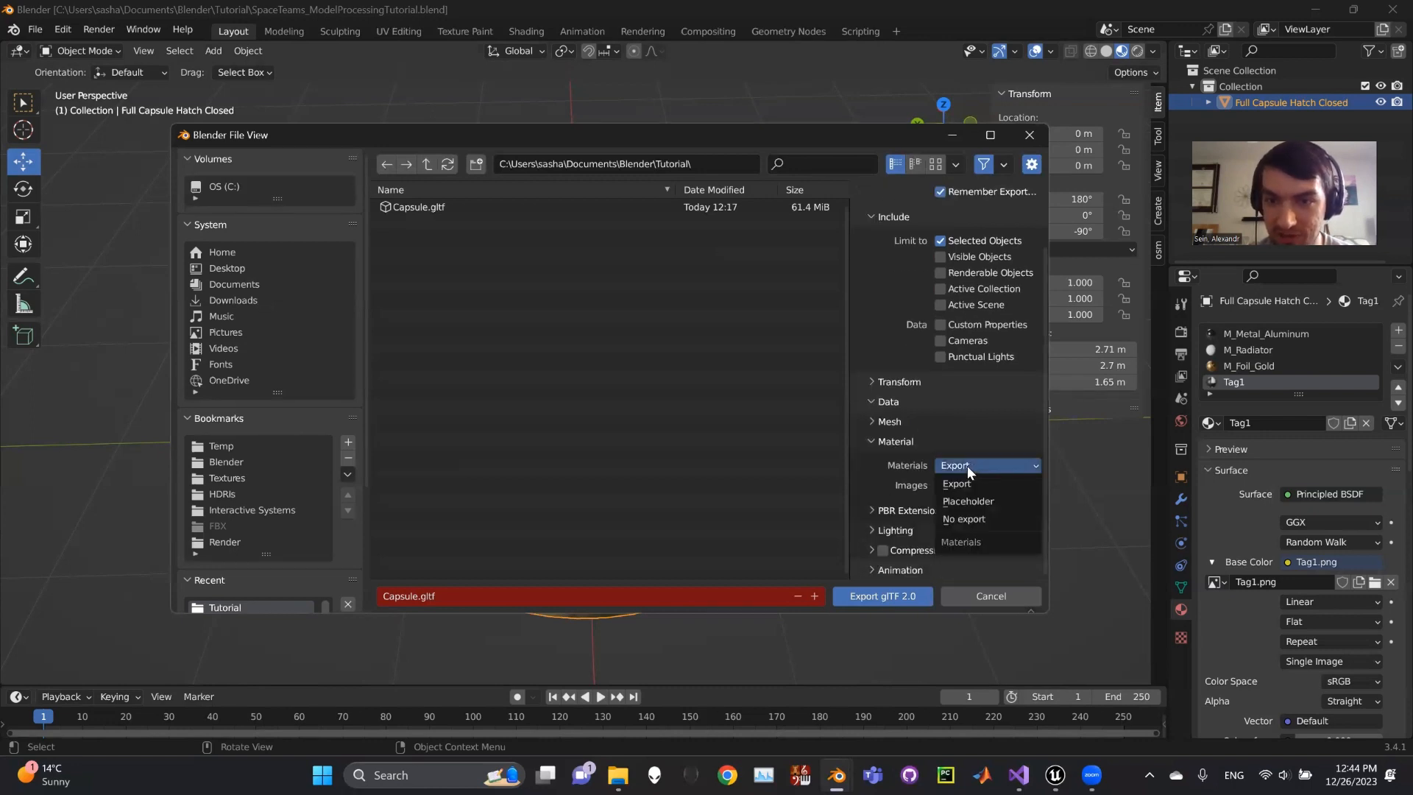
{"action": "left_click", "coordinate": [969, 464]}
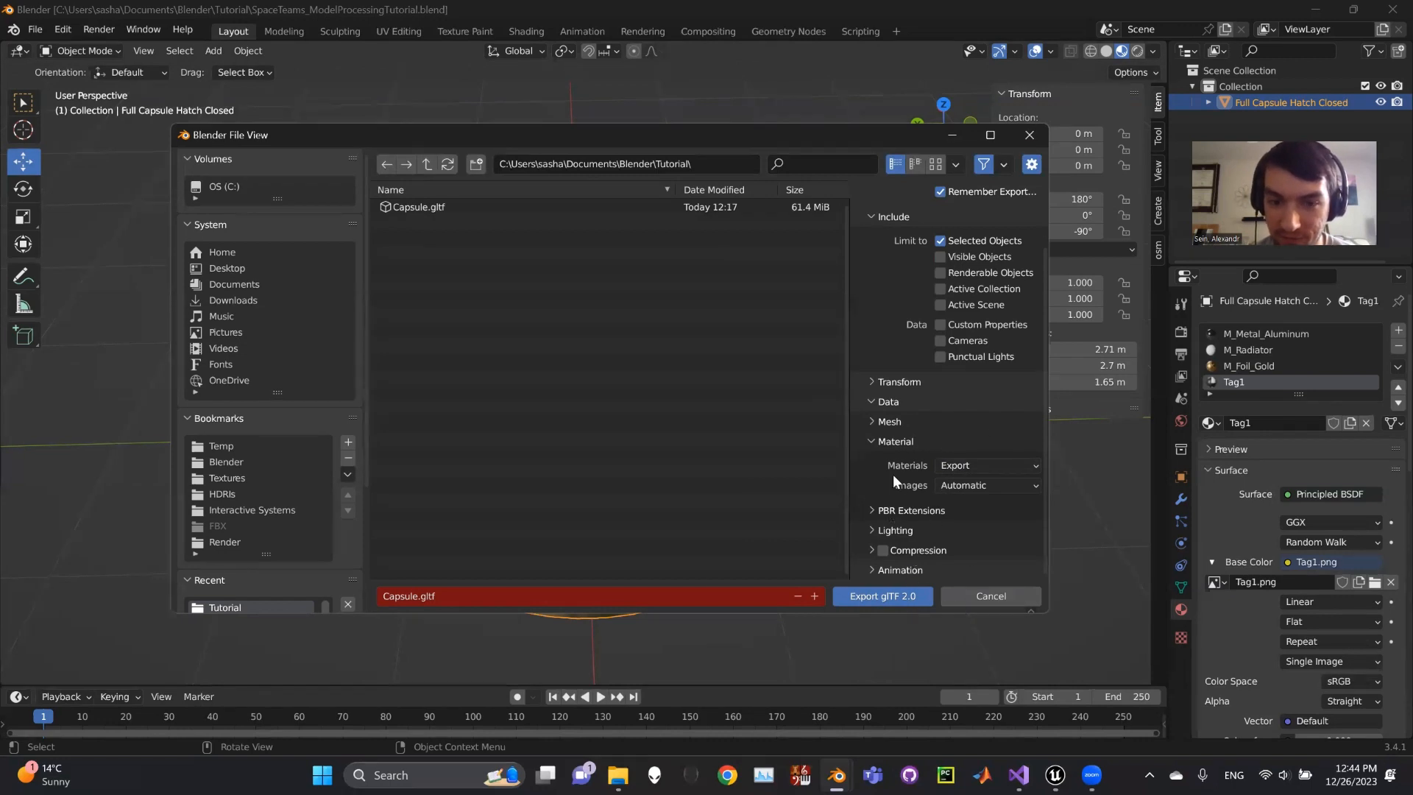
{"action": "left_click", "coordinate": [893, 597]}
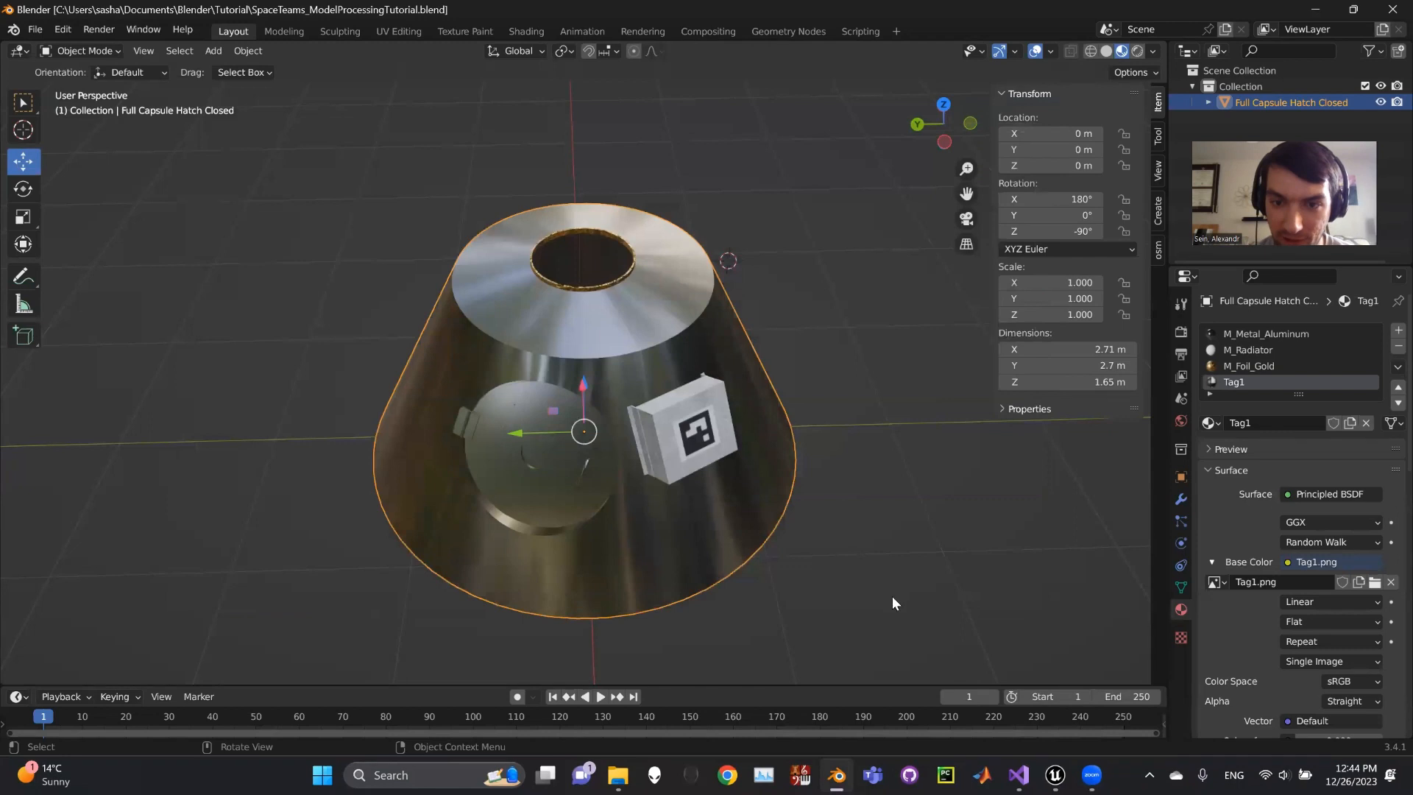
{"action": "scroll", "coordinate": [838, 379], "scroll_direction": "down", "scroll_amount": 1}
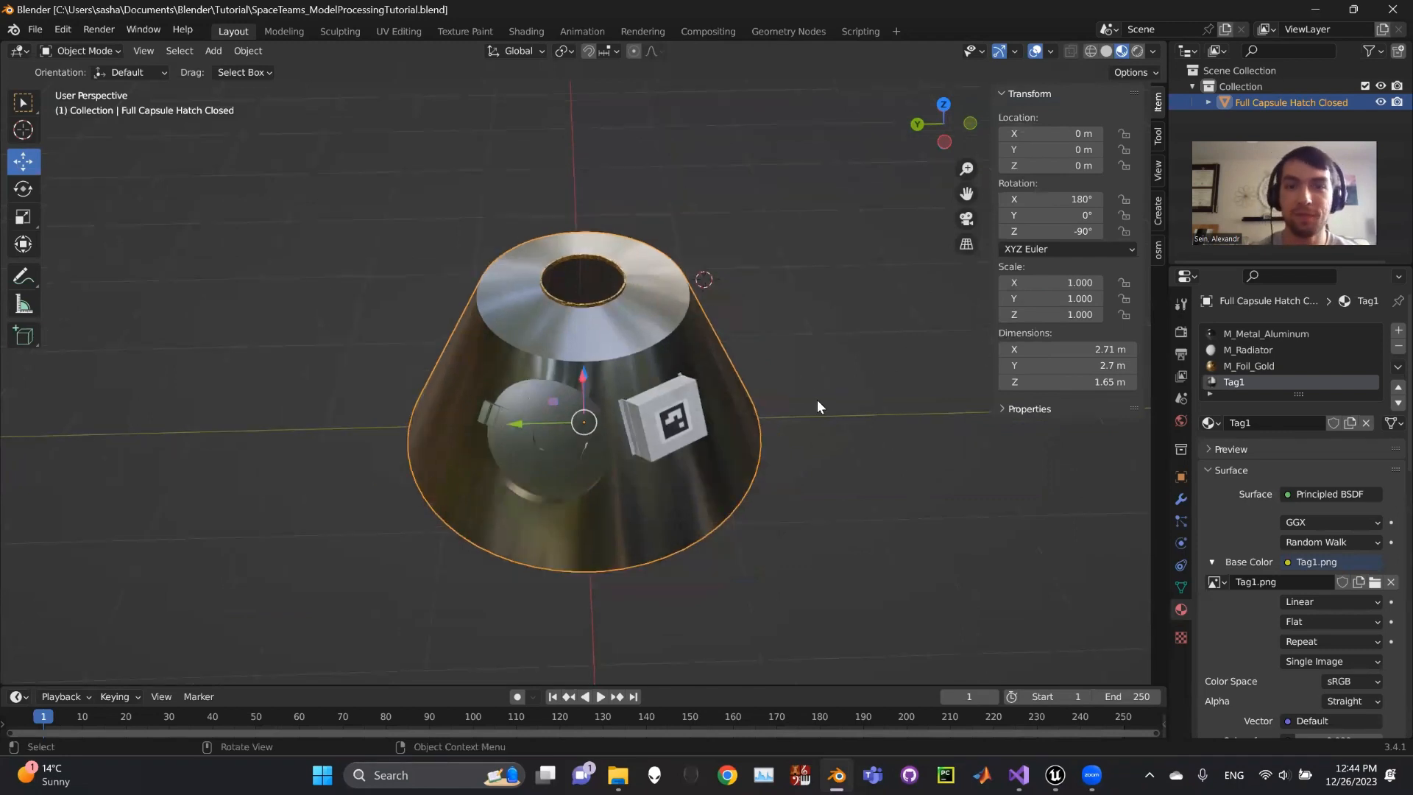
{"action": "middle_click_drag", "start_coordinate": [817, 400], "coordinate": [808, 377]}
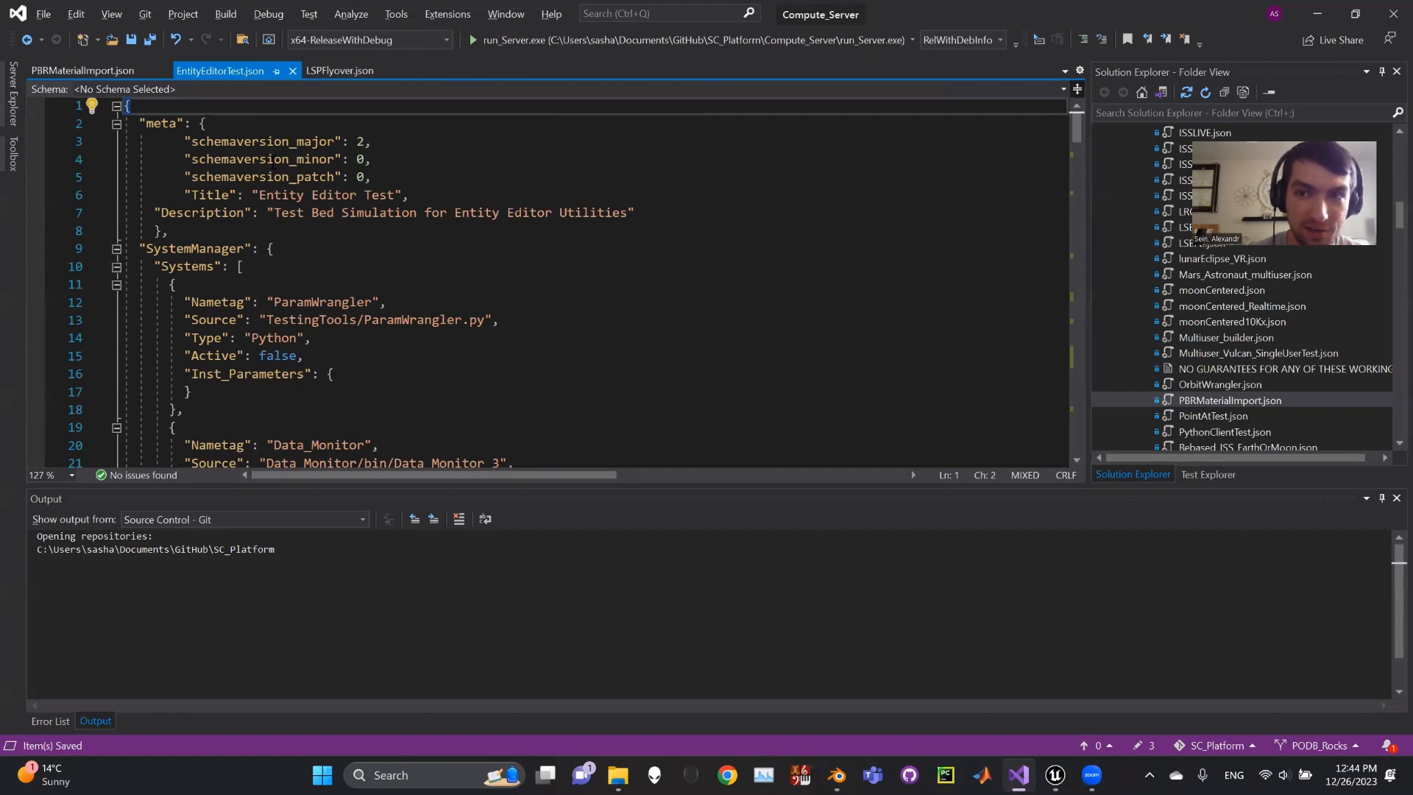
- Scroll EntityEditorTest.json down to EntityLoaded's ModelImport block loading Capsule.gltf with Tag1 material
{"action": "left_click", "coordinate": [211, 125]}
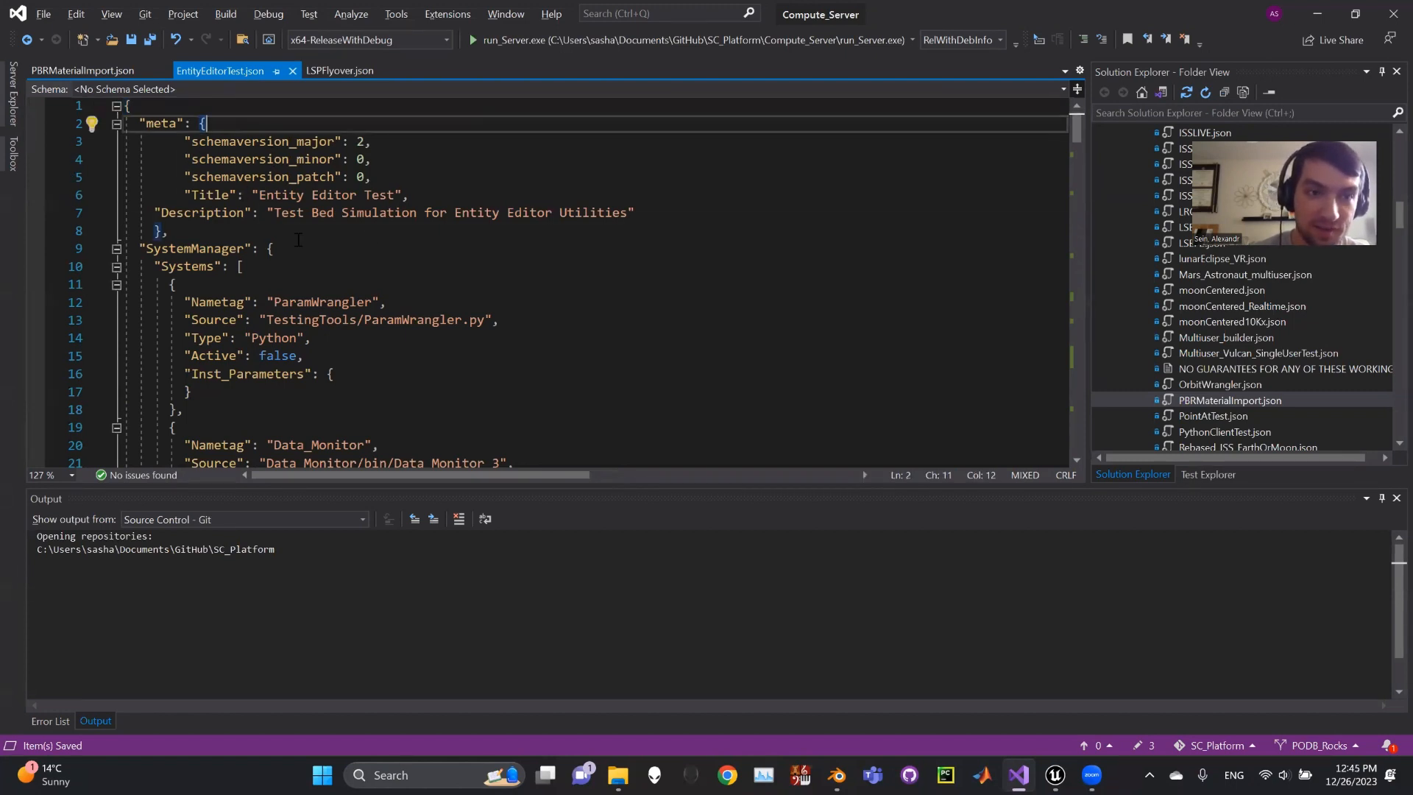
{"action": "scroll", "coordinate": [264, 213], "scroll_direction": "down", "scroll_amount": 4}
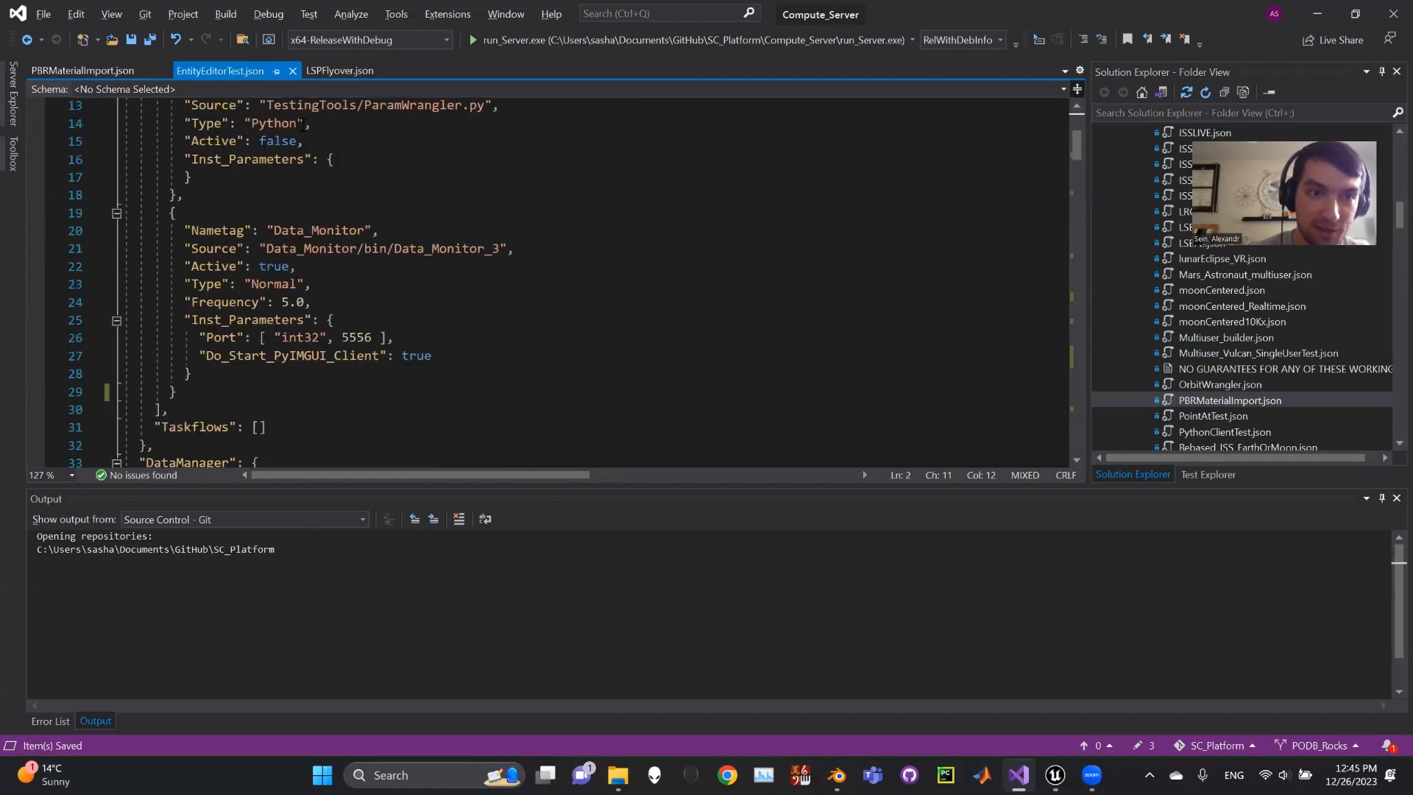
{"action": "scroll", "coordinate": [318, 150], "scroll_direction": "down", "scroll_amount": 2}
{"action": "scroll", "coordinate": [324, 211], "scroll_direction": "down", "scroll_amount": 1}
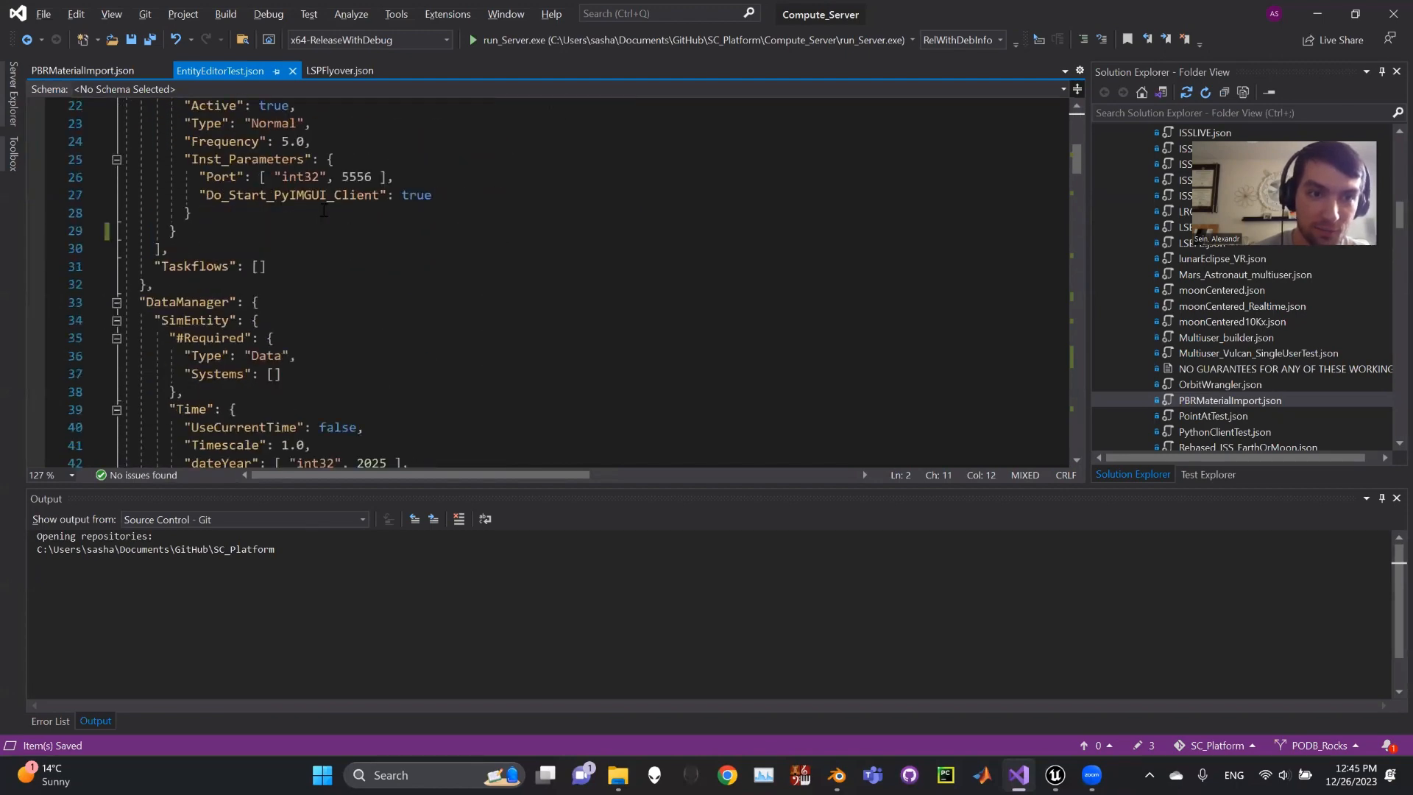
{"action": "scroll", "coordinate": [320, 243], "scroll_direction": "down", "scroll_amount": 5}
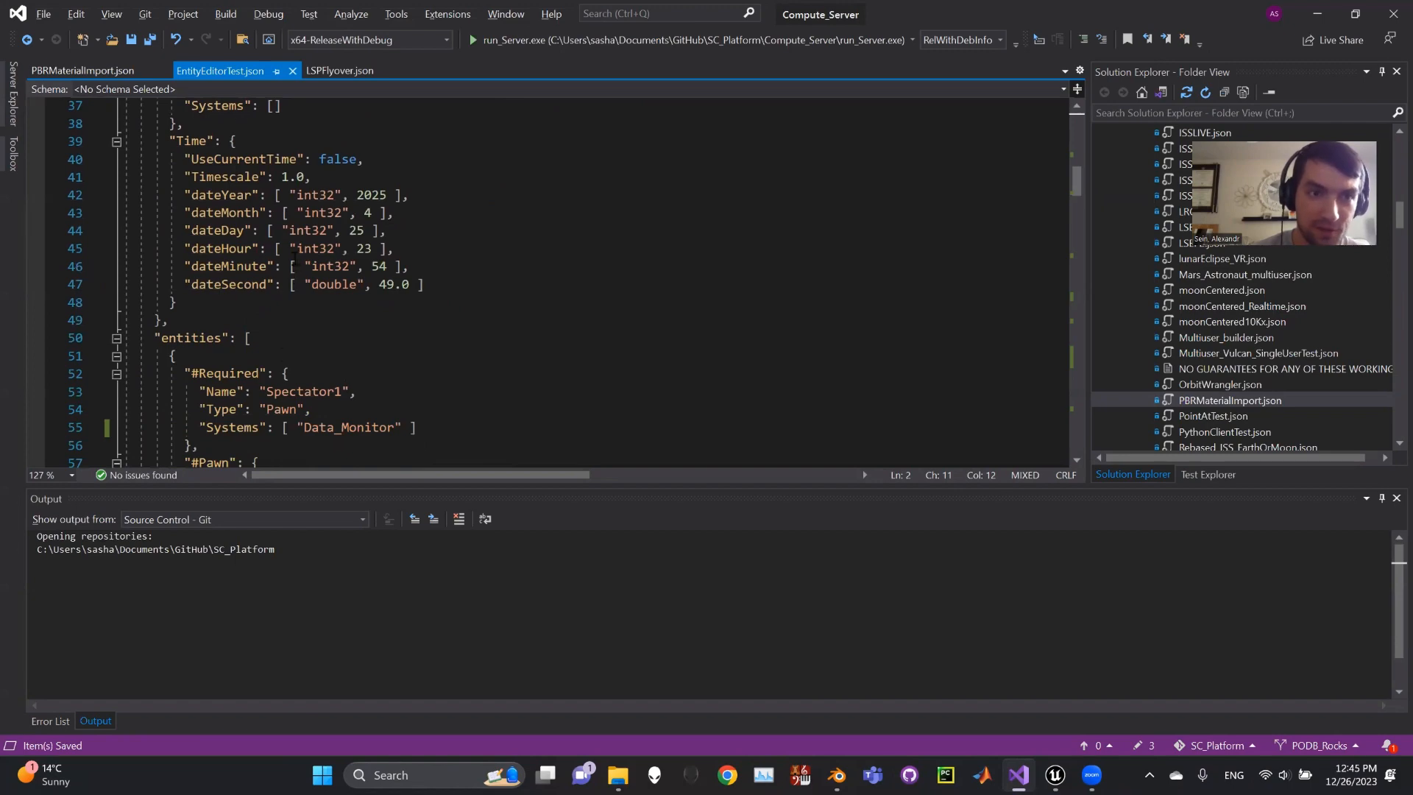
{"action": "scroll", "coordinate": [213, 258], "scroll_direction": "up", "scroll_amount": 2}
{"action": "scroll", "coordinate": [209, 177], "scroll_direction": "down", "scroll_amount": 4}
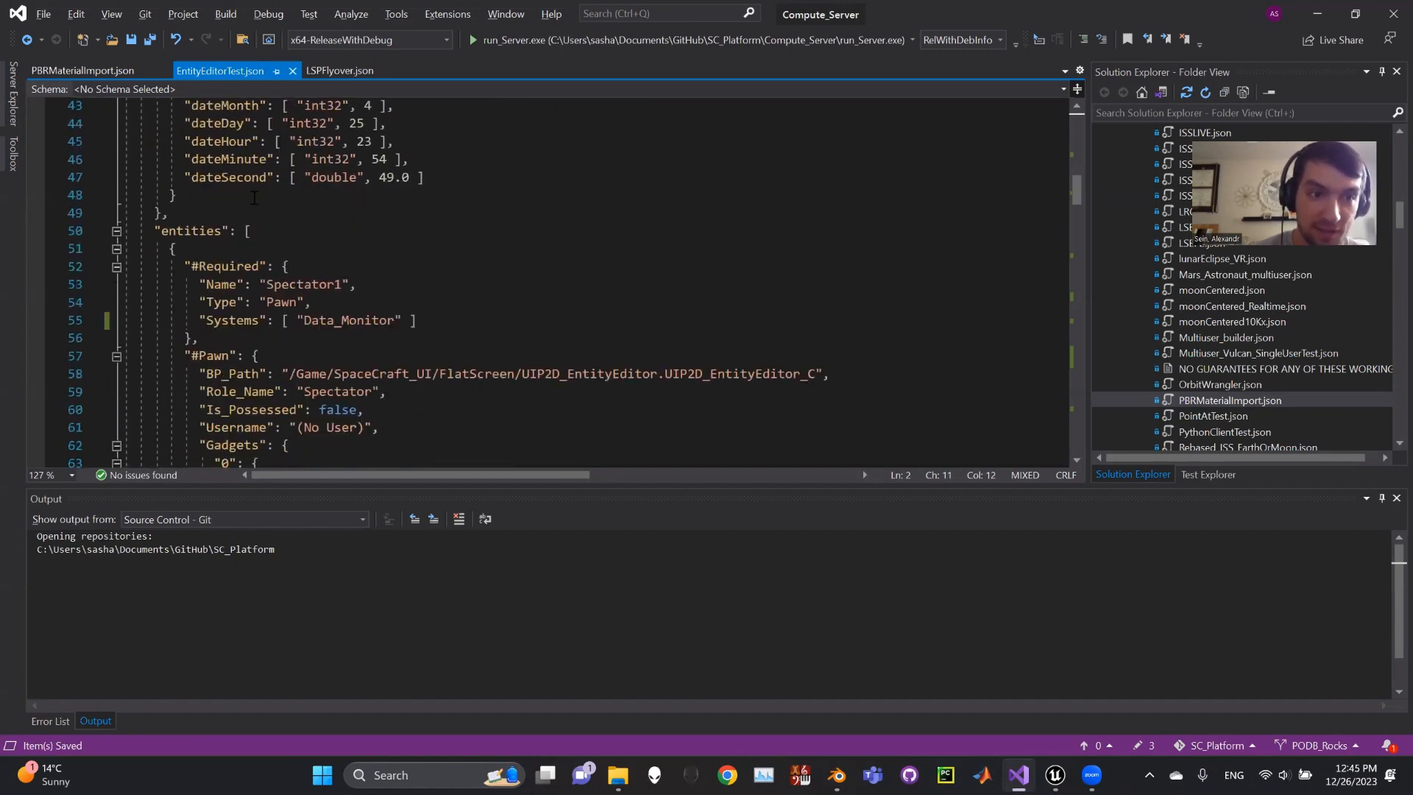
{"action": "scroll", "coordinate": [252, 230], "scroll_direction": "down", "scroll_amount": 1}
{"action": "scroll", "coordinate": [292, 228], "scroll_direction": "down", "scroll_amount": 3}
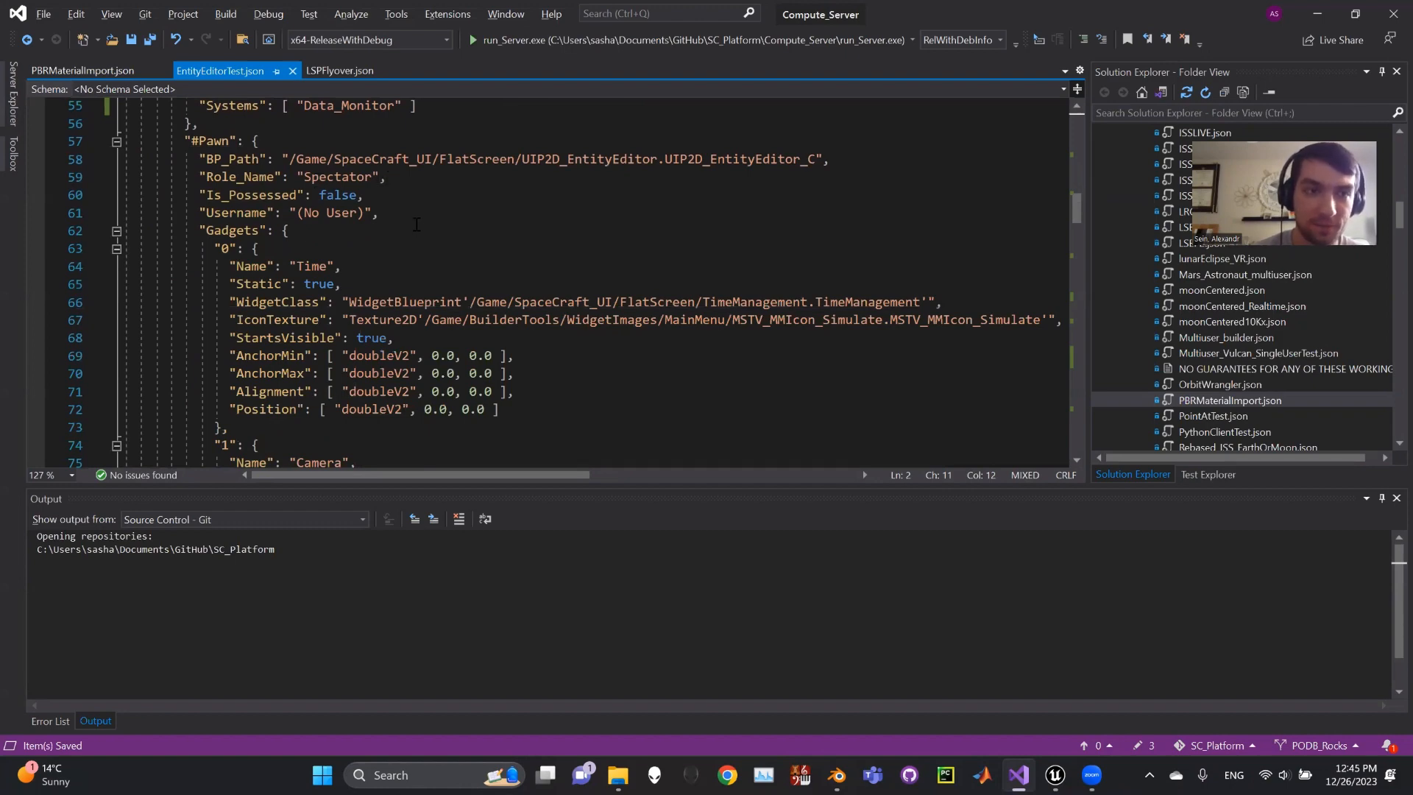
{"action": "scroll", "coordinate": [396, 212], "scroll_direction": "down", "scroll_amount": 20}
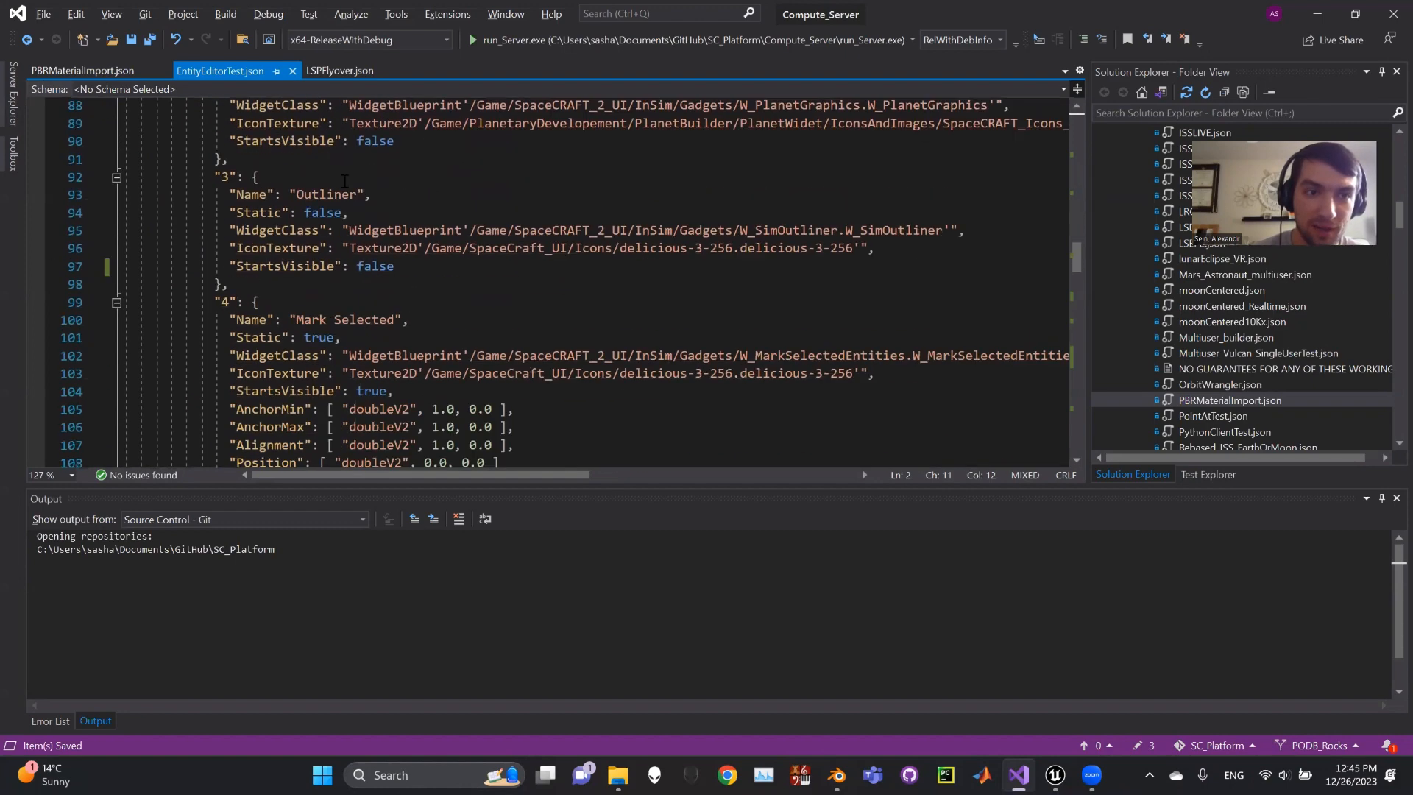
{"action": "scroll", "coordinate": [378, 243], "scroll_direction": "down", "scroll_amount": 8}
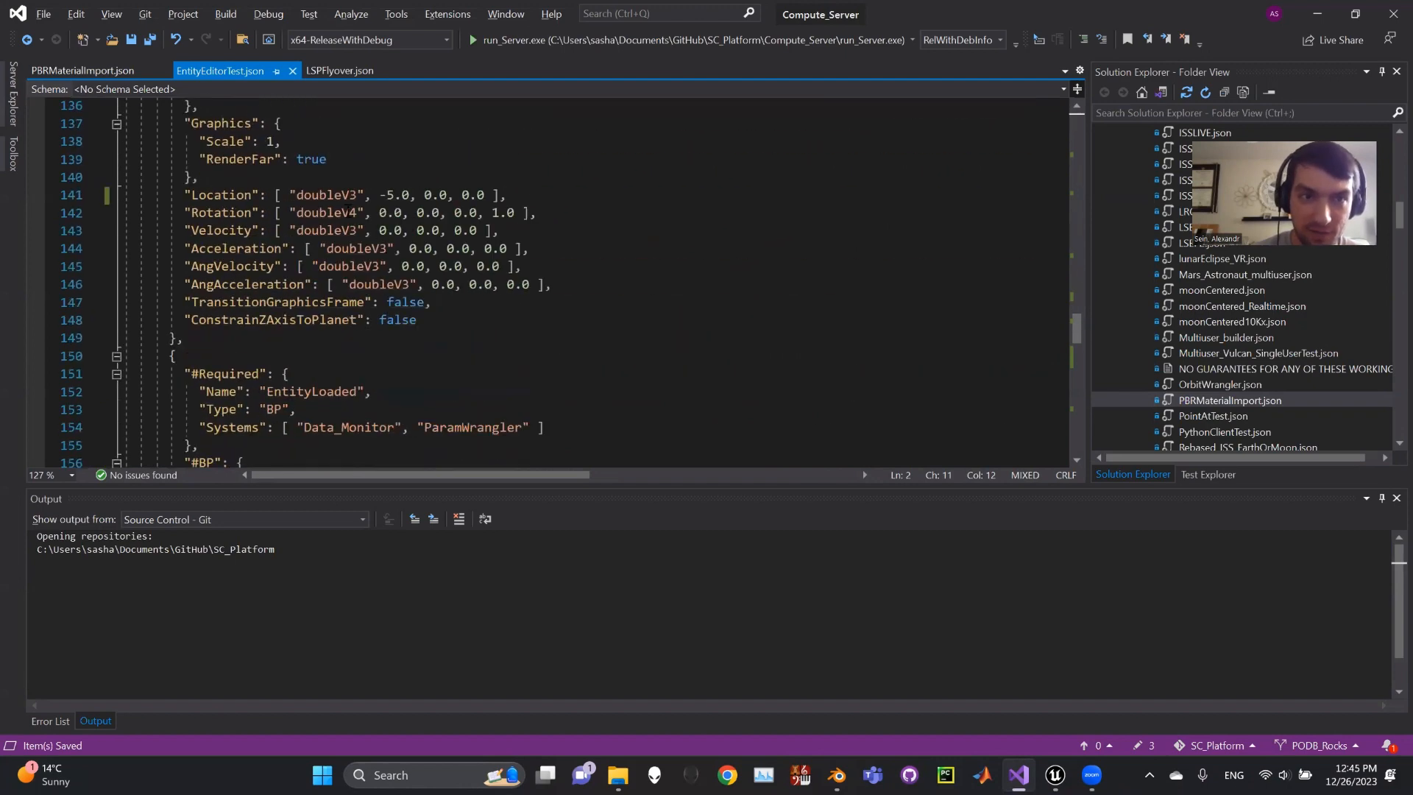
{"action": "scroll", "coordinate": [304, 193], "scroll_direction": "up", "scroll_amount": 1}
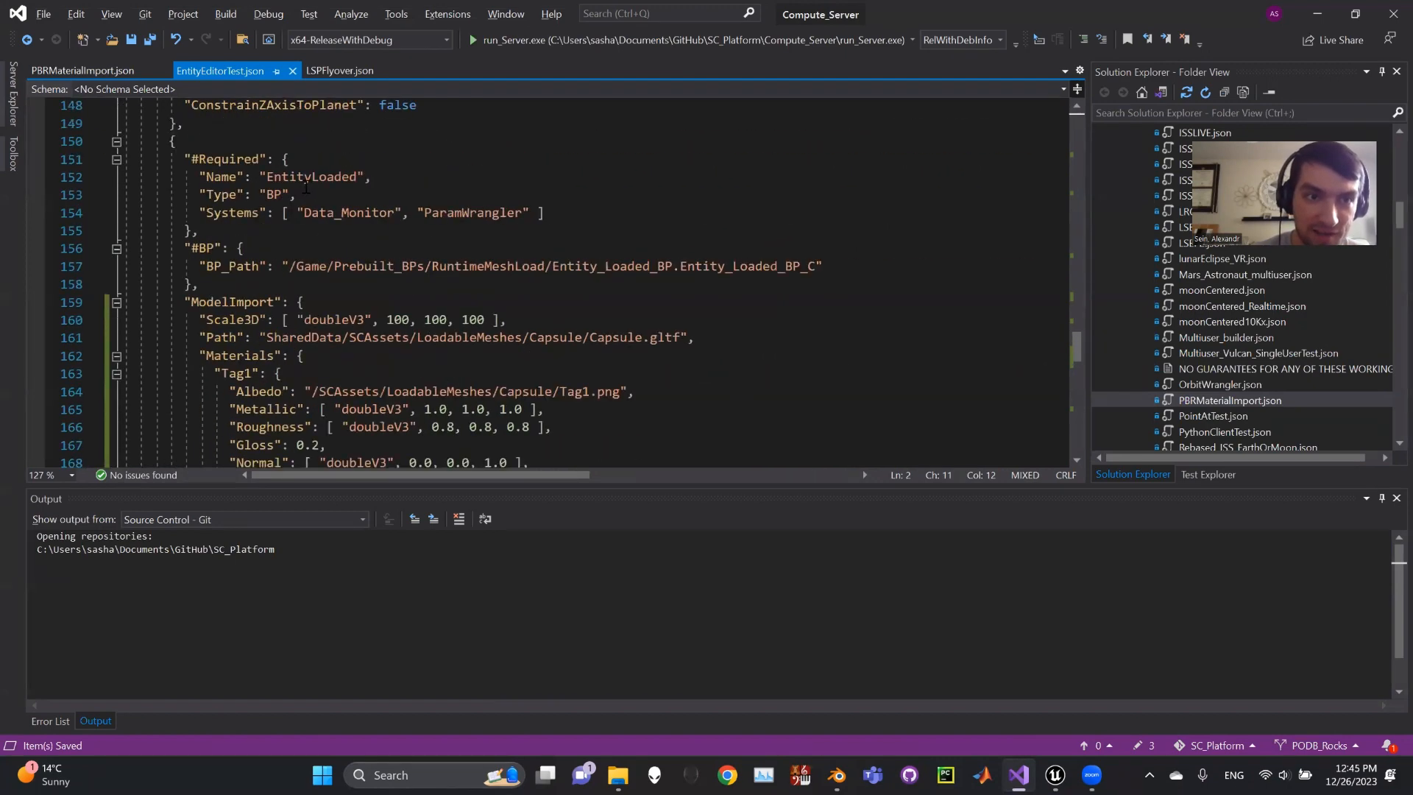
{"action": "left_click", "coordinate": [313, 177]}
{"action": "left_click", "coordinate": [315, 181]}
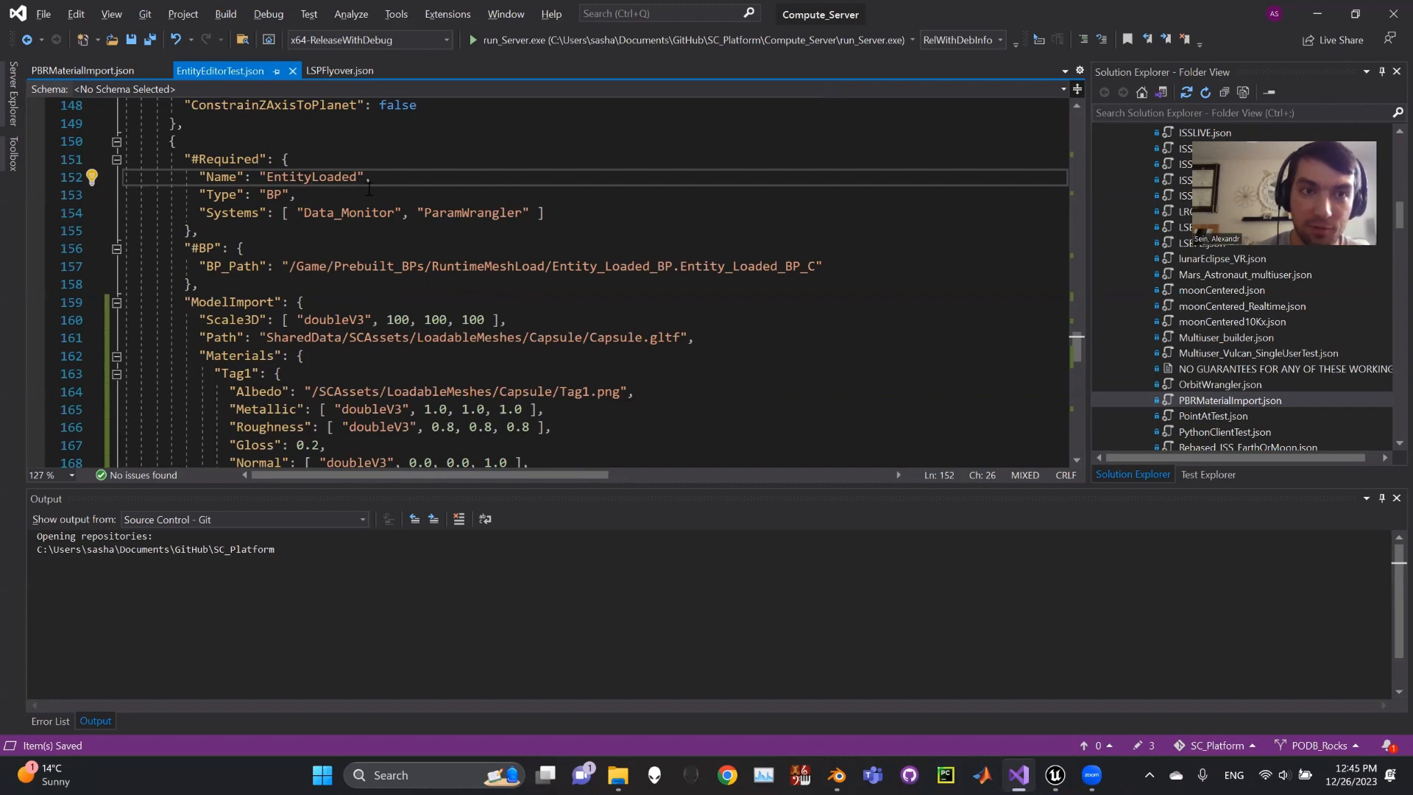
{"action": "scroll", "coordinate": [519, 201], "scroll_direction": "down", "scroll_amount": 1}
{"action": "scroll", "coordinate": [515, 295], "scroll_direction": "down", "scroll_amount": 1}
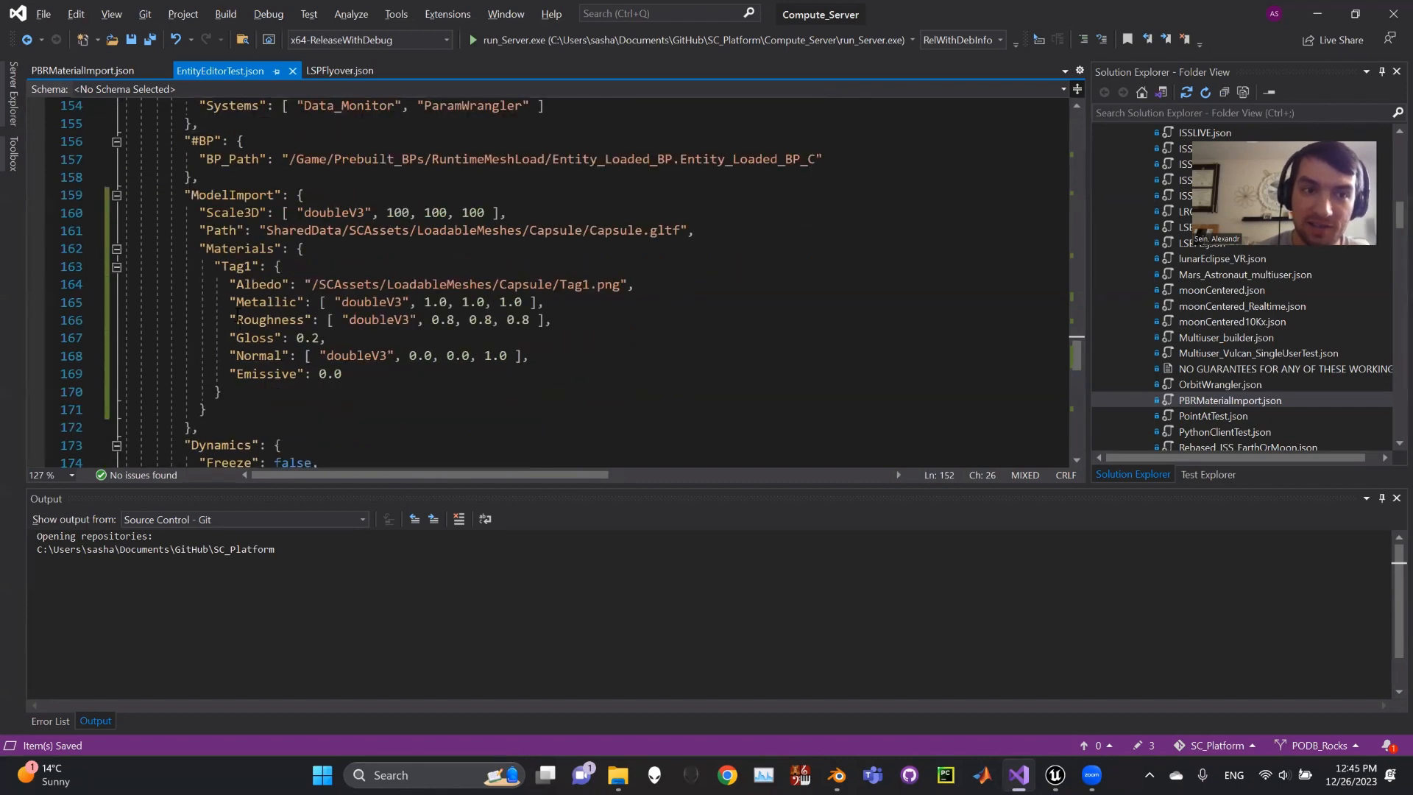
{"action": "left_click", "coordinate": [221, 248]}
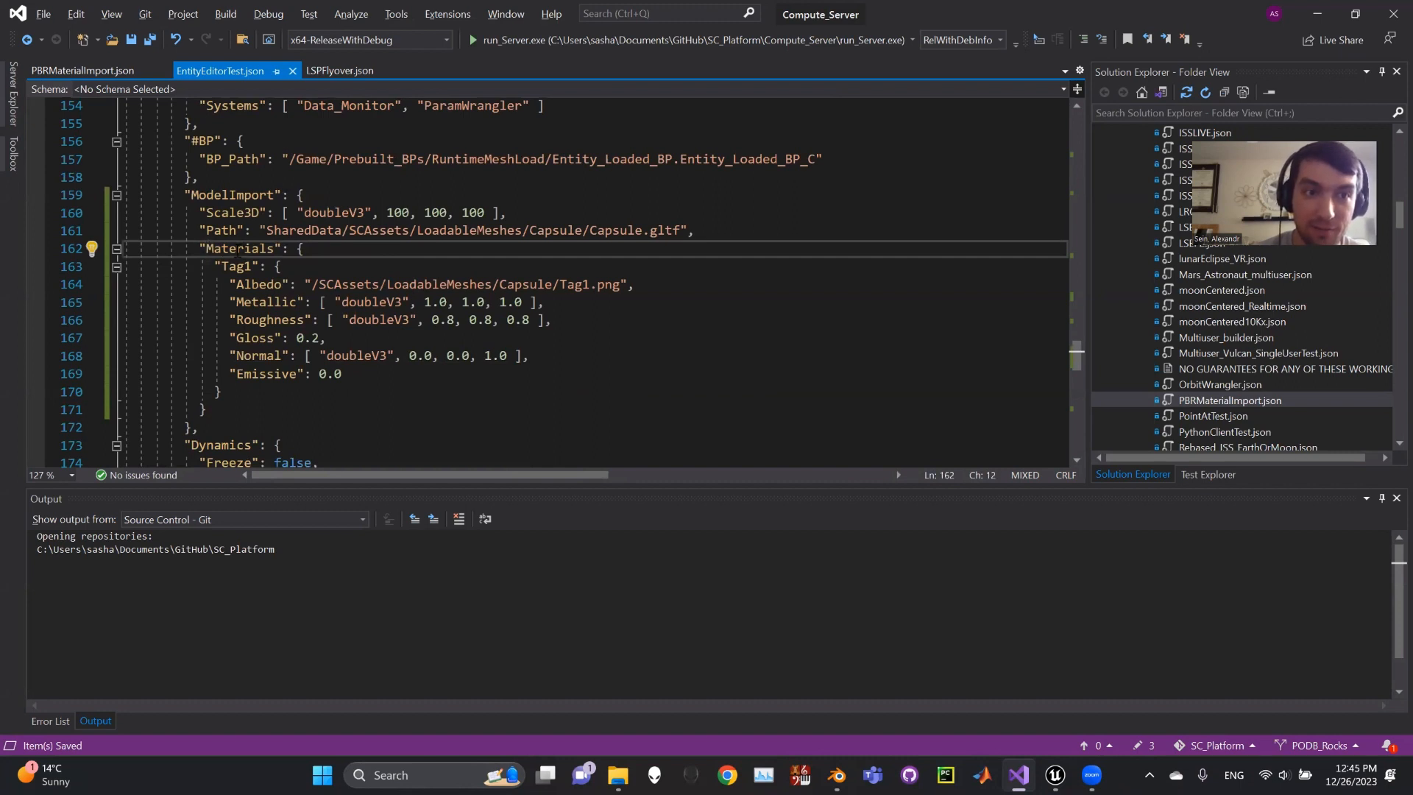
{"action": "double_click", "coordinate": [237, 249]}
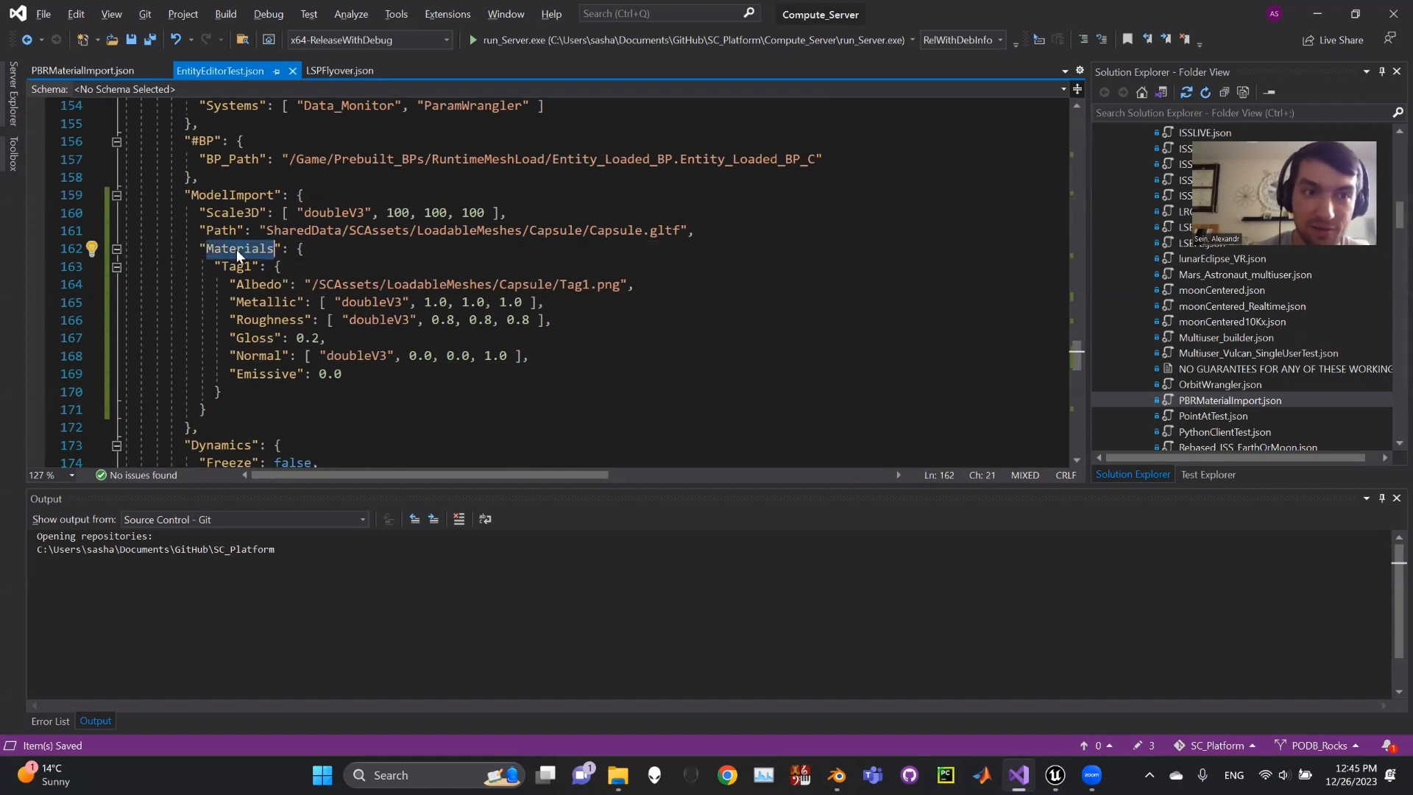
{"action": "left_click", "coordinate": [229, 195]}
{"action": "left_click_drag", "start_coordinate": [198, 213], "coordinate": [696, 231]}
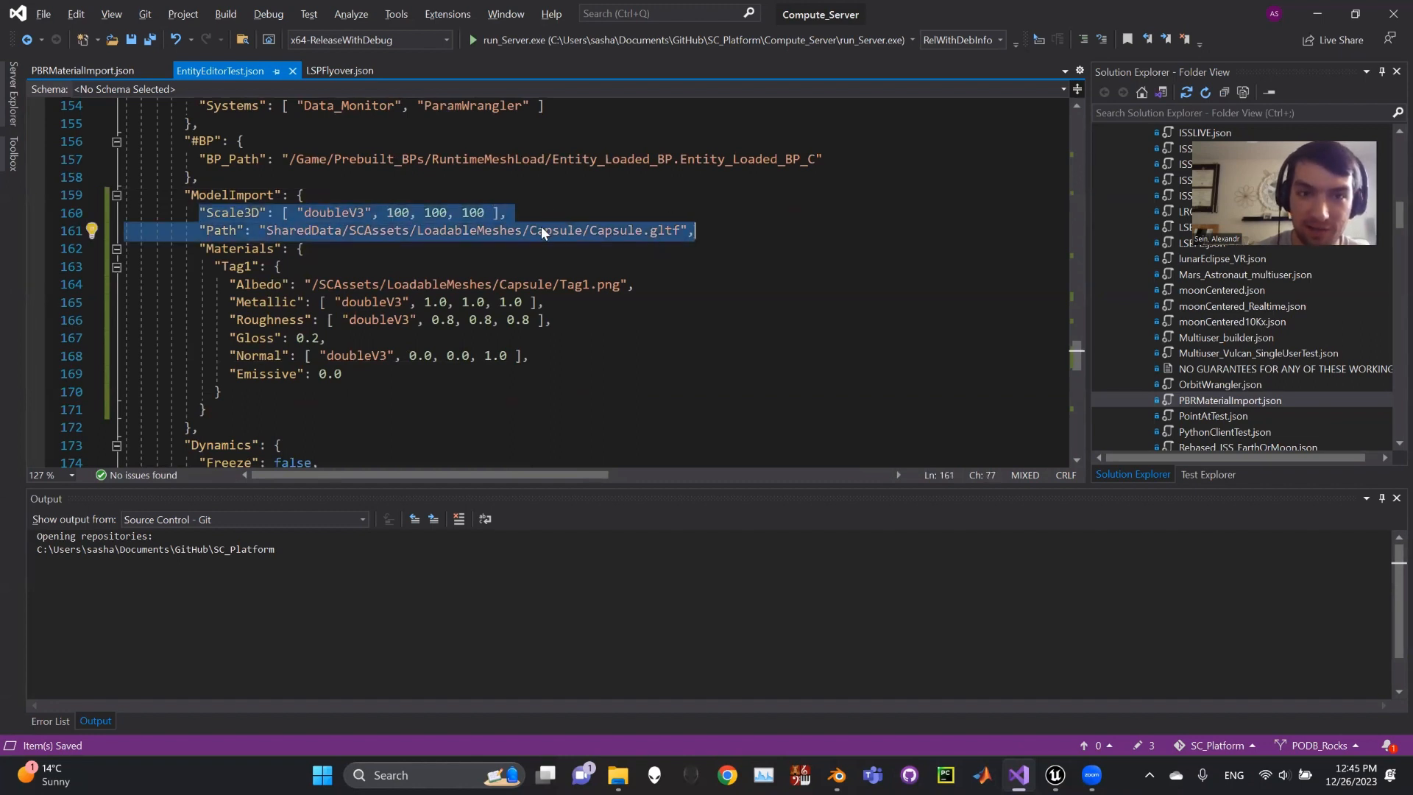
{"action": "left_click", "coordinate": [612, 230]}
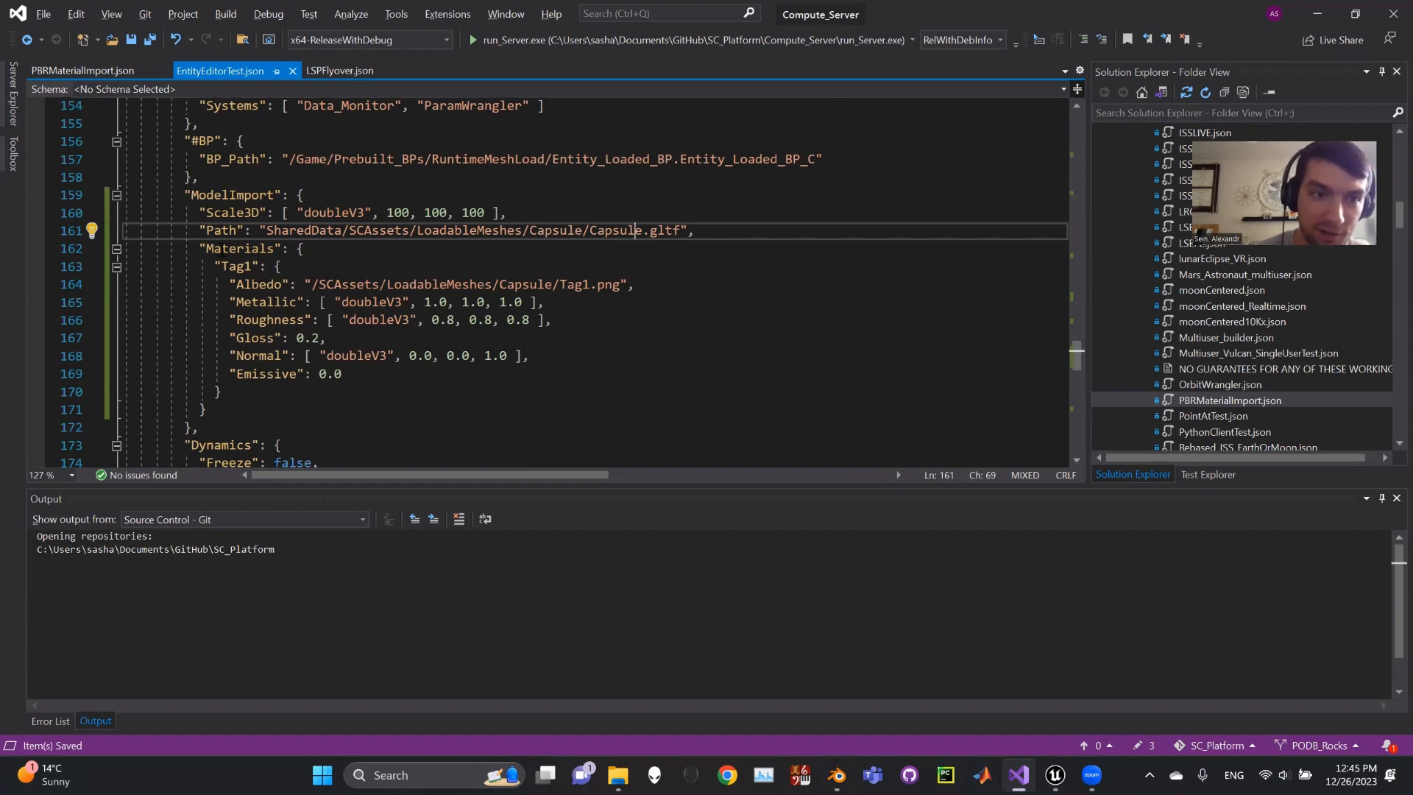
{"action": "left_click", "coordinate": [200, 248]}
{"action": "scroll", "coordinate": [200, 248], "scroll_direction": "down", "scroll_amount": 1}
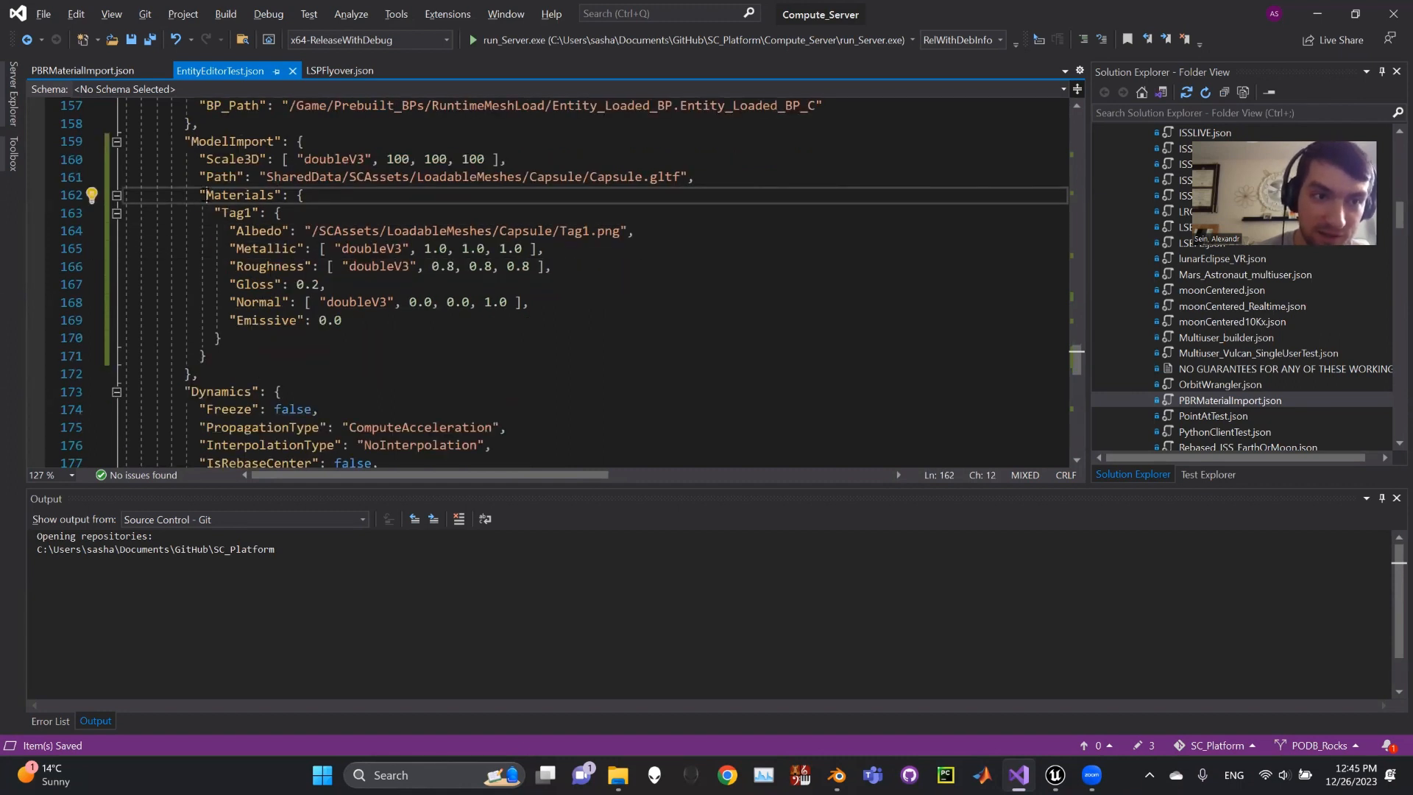
{"action": "double_click", "coordinate": [243, 195]}
{"action": "left_click", "coordinate": [240, 214]}
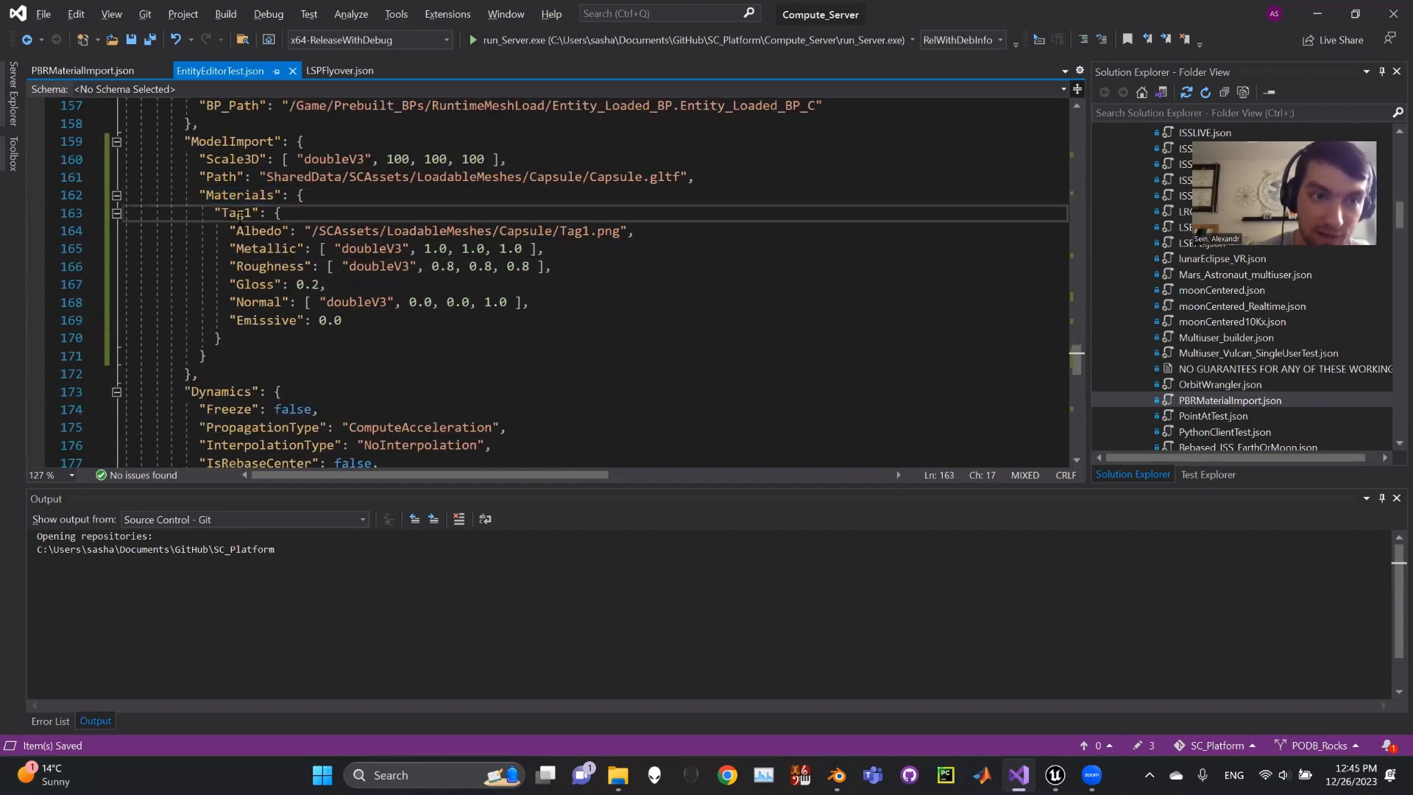
{"action": "double_click", "coordinate": [240, 213]}
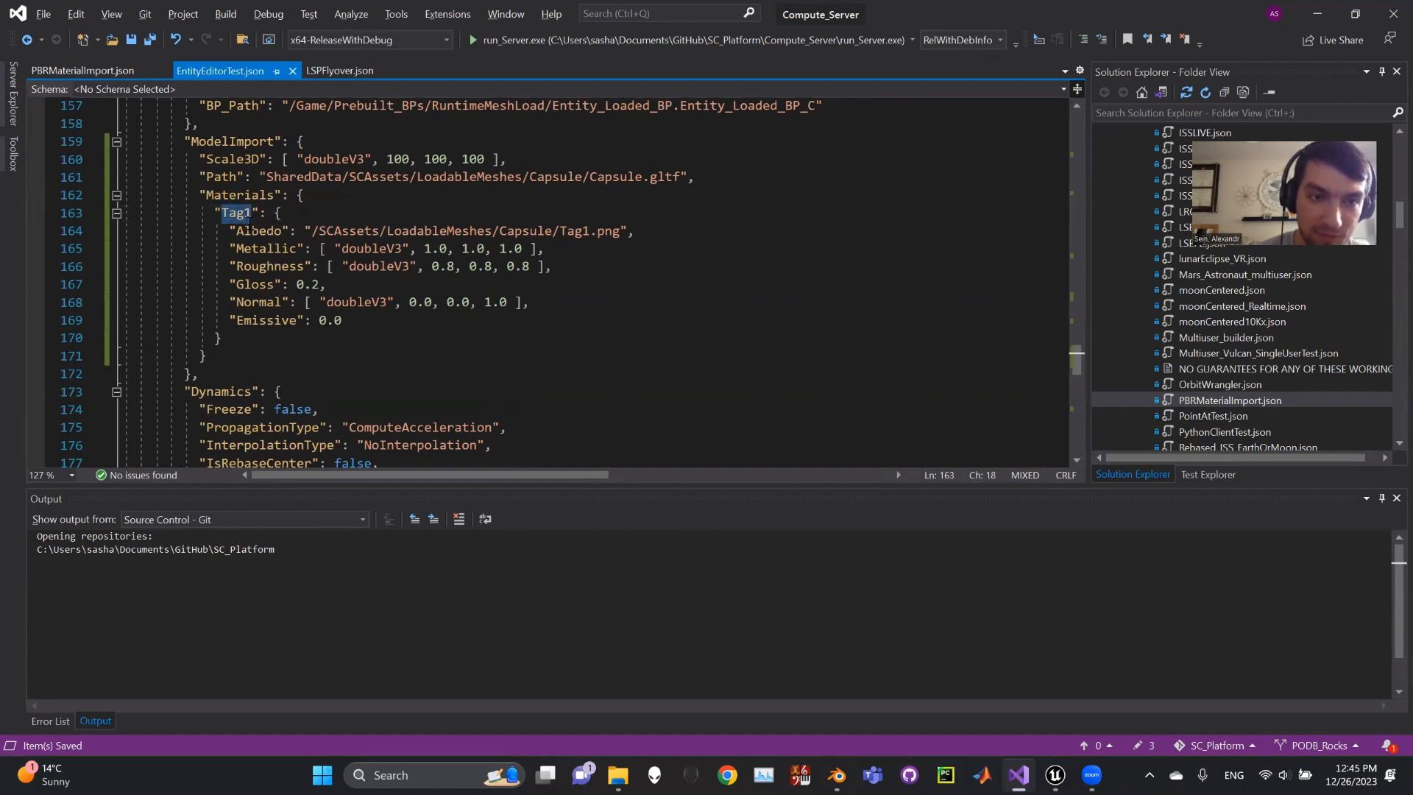
{"action": "left_click", "coordinate": [260, 231]}
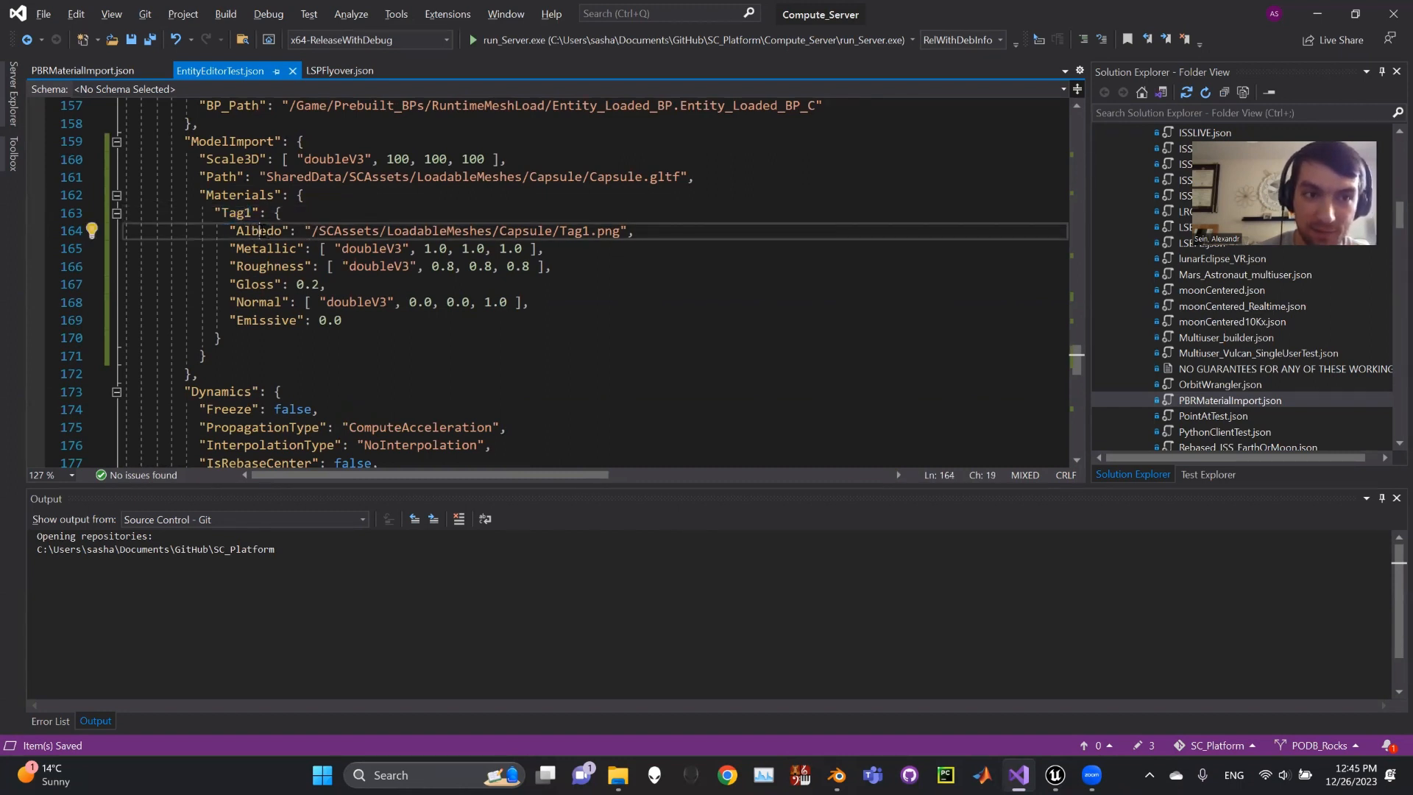
{"action": "double_click", "coordinate": [592, 231]}
{"action": "left_click", "coordinate": [620, 234]}
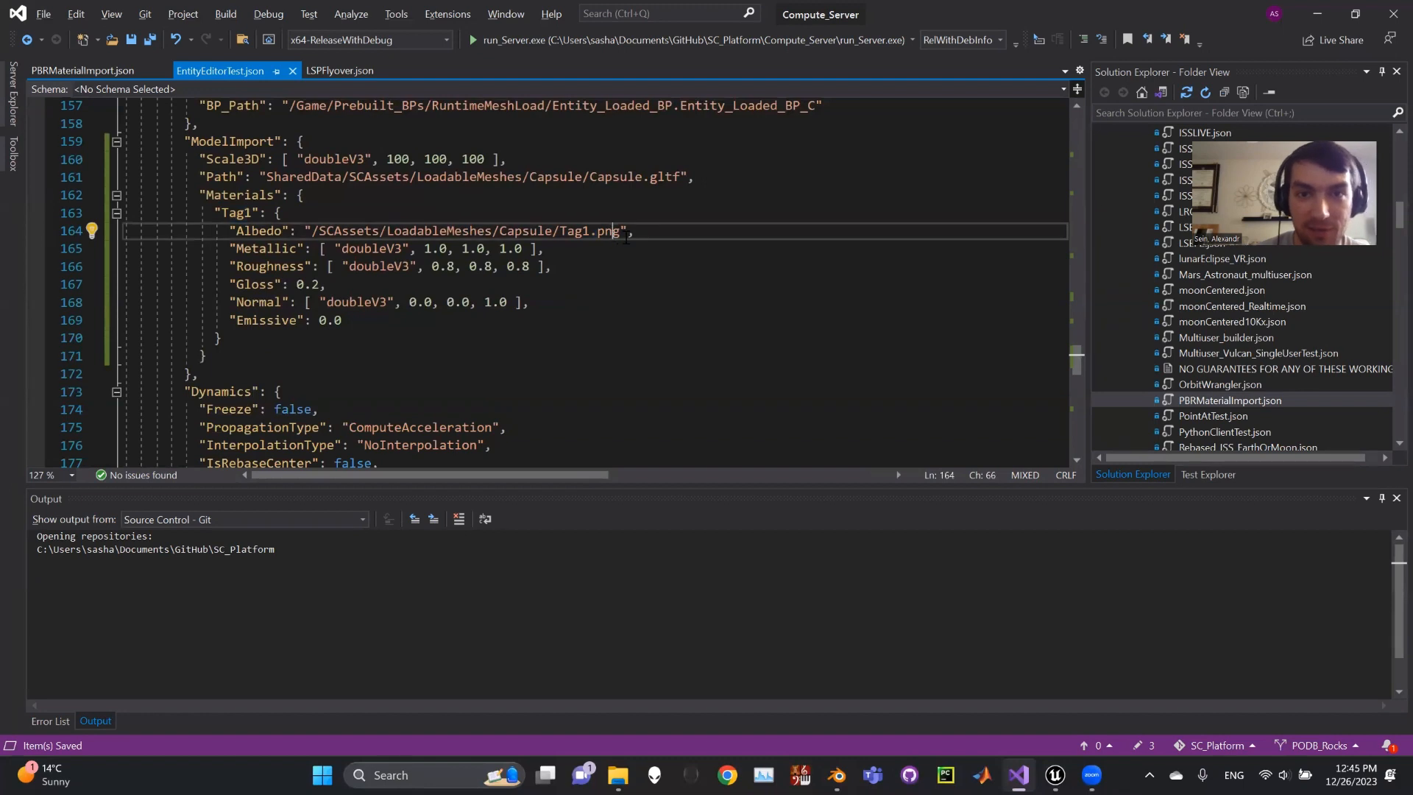
{"action": "left_click_drag", "start_coordinate": [621, 233], "coordinate": [562, 235]}
{"action": "left_click", "coordinate": [634, 230]}
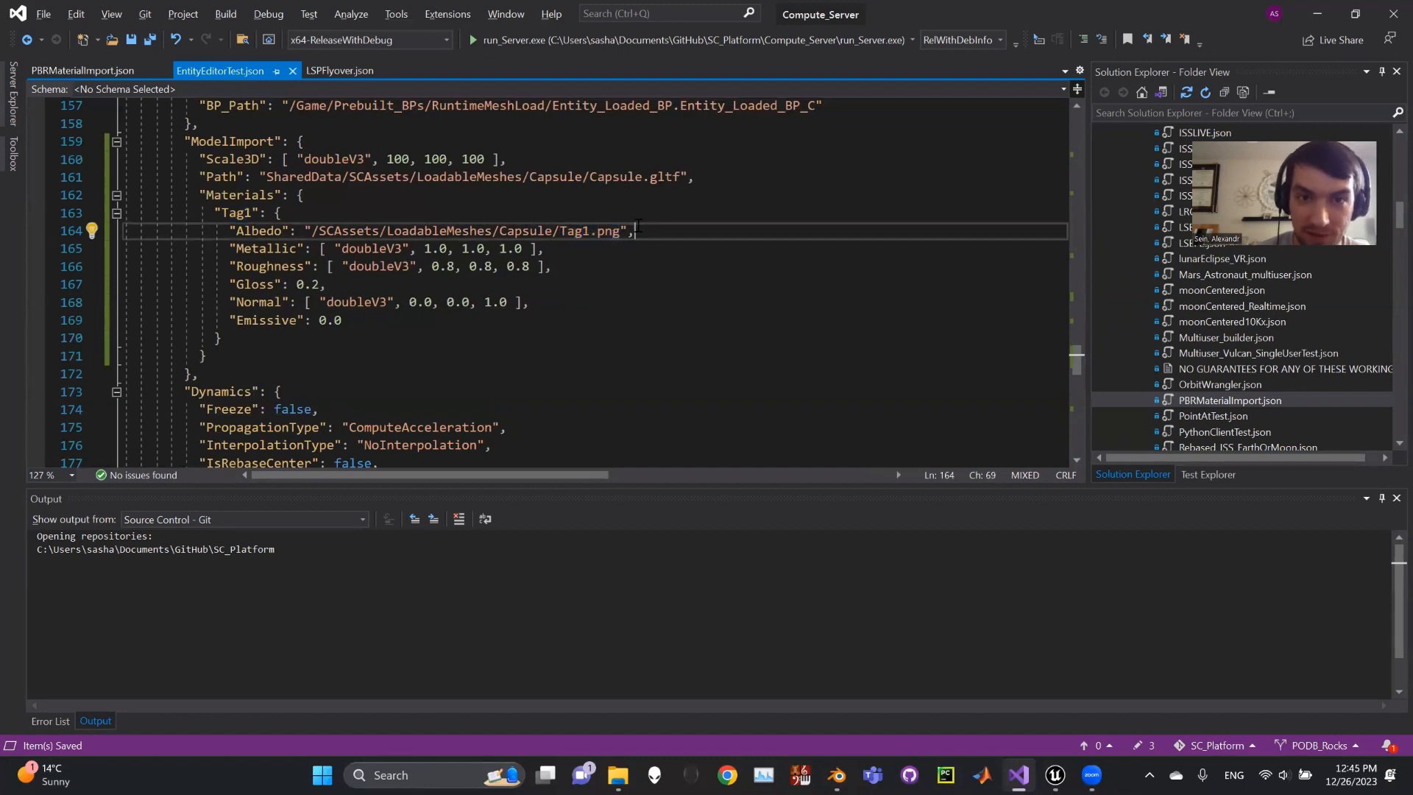
{"action": "double_click", "coordinate": [632, 230]}
{"action": "left_click", "coordinate": [254, 233]}
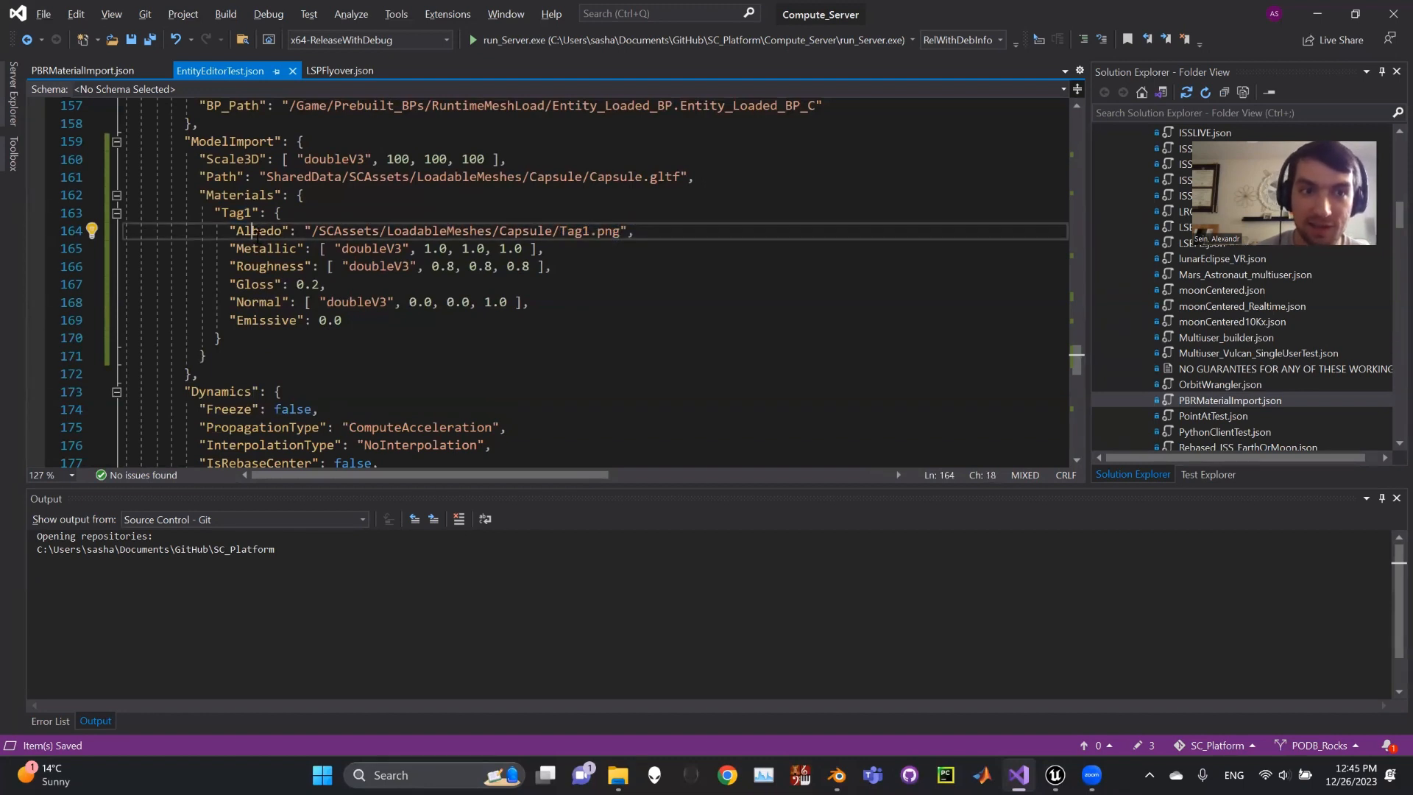
{"action": "left_click", "coordinate": [260, 231]}
{"action": "double_click", "coordinate": [263, 232]}
{"action": "left_click", "coordinate": [263, 231]}
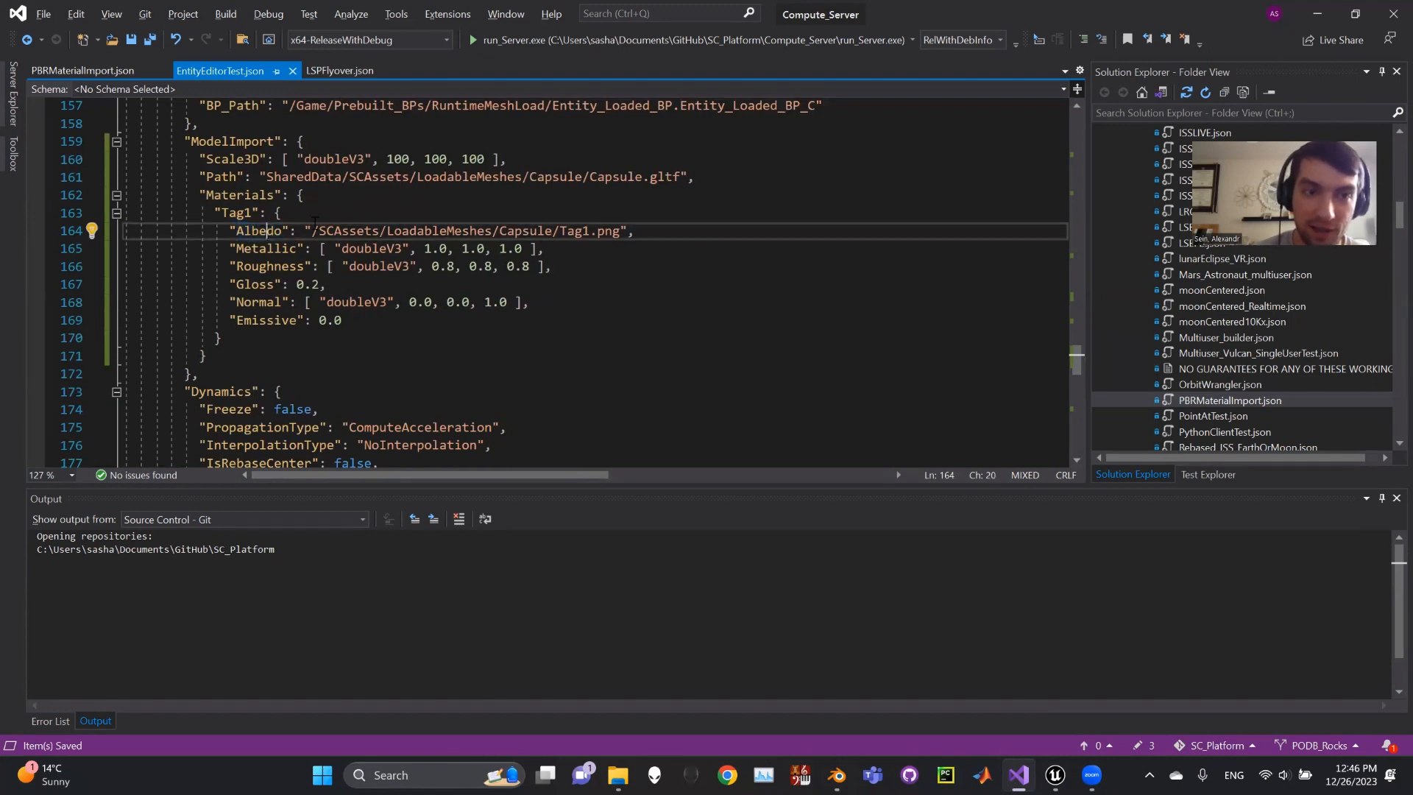
{"action": "left_click", "coordinate": [240, 249]}
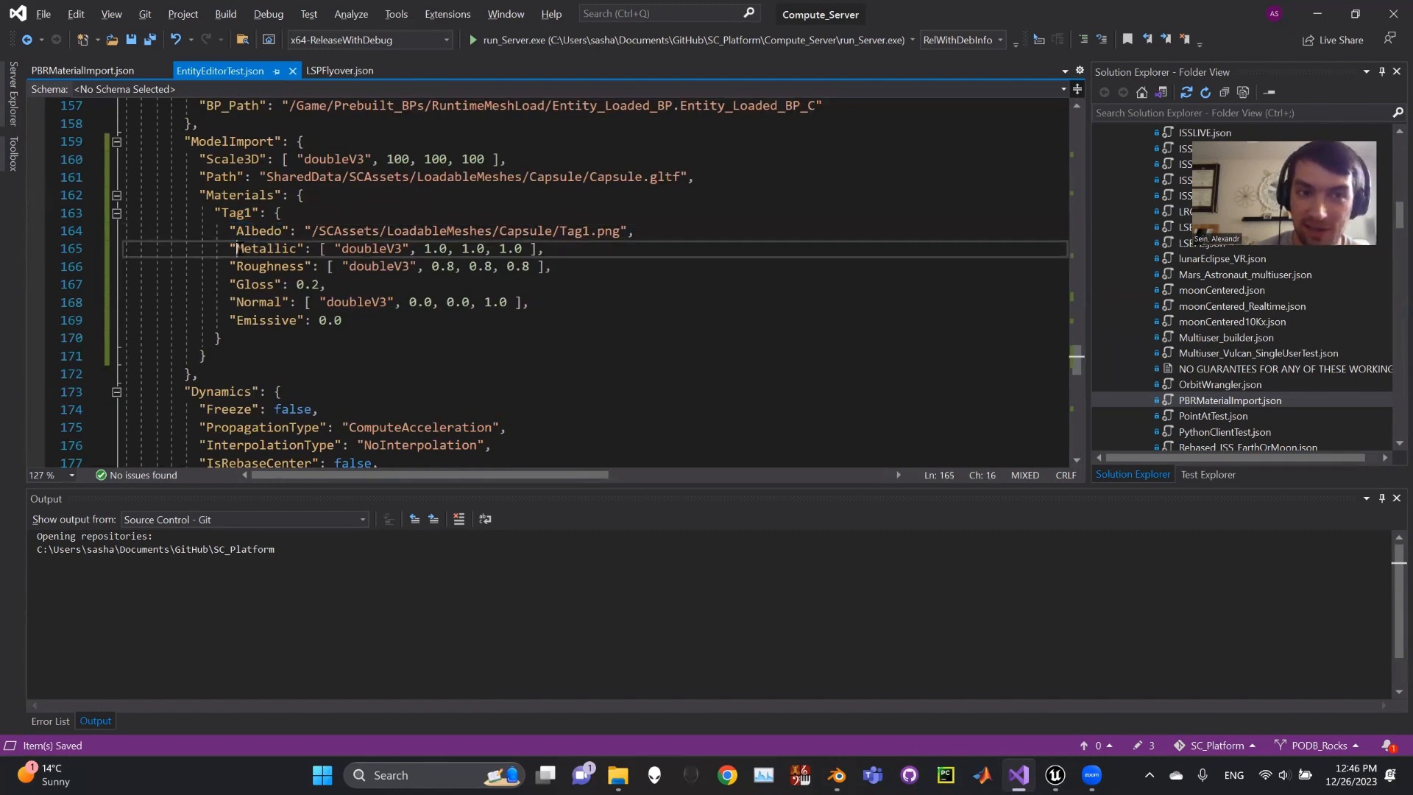
{"action": "left_click", "coordinate": [382, 307]}
{"action": "left_click", "coordinate": [352, 322]}
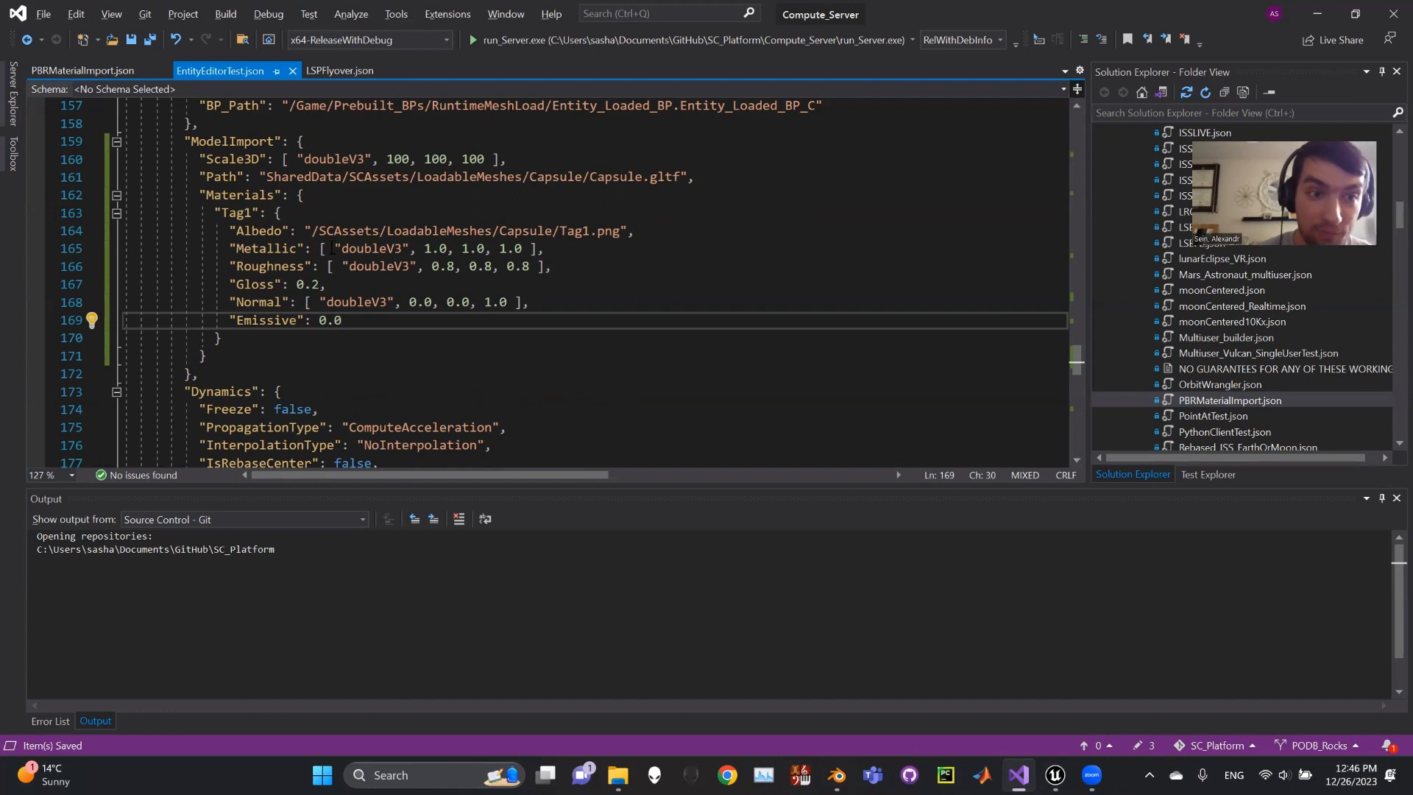
{"action": "left_click", "coordinate": [276, 232]}
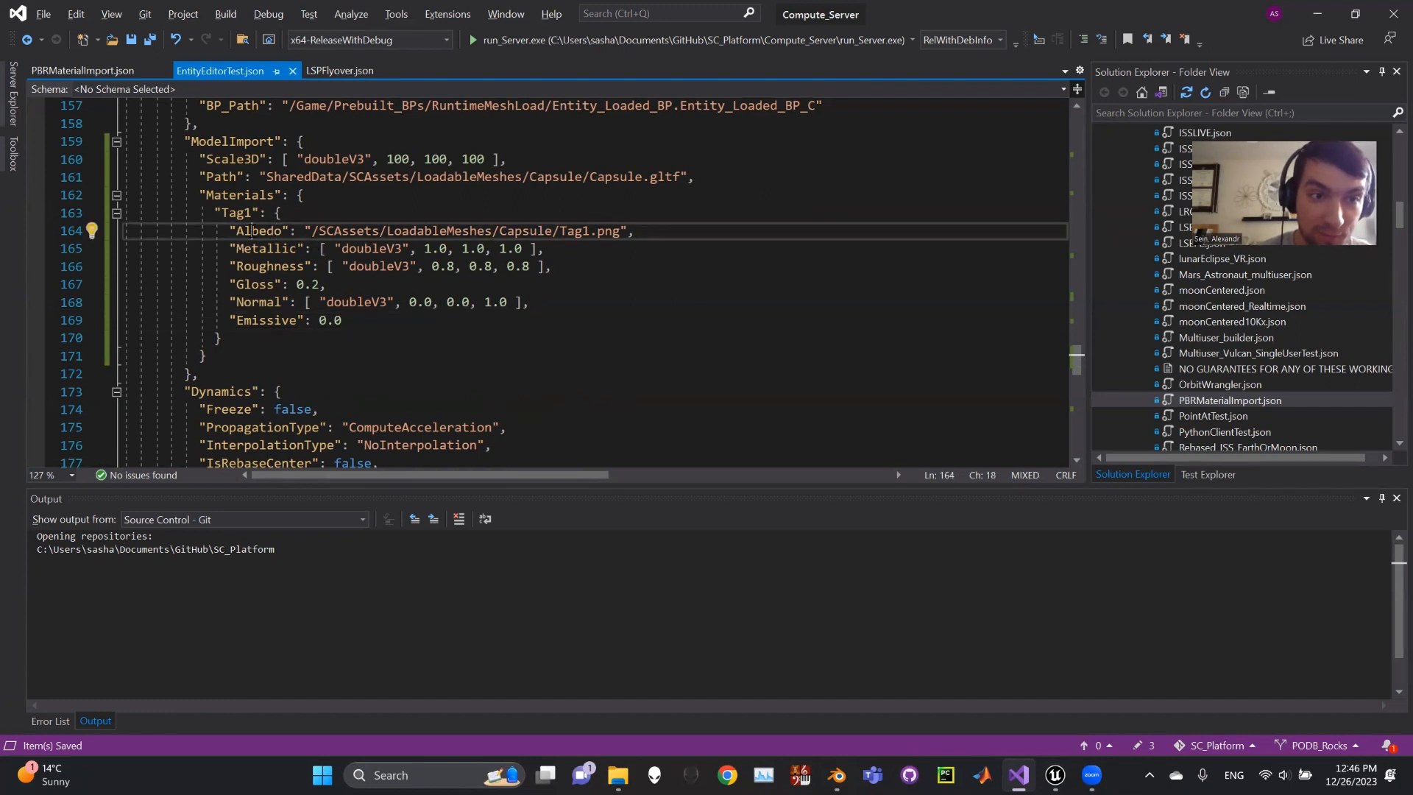
- Replace the Tag1 material's Metallic array (1.0, 1.0, 1.0) with a single 0.0
{"action": "double_click", "coordinate": [254, 231]}
{"action": "left_click", "coordinate": [418, 229]}
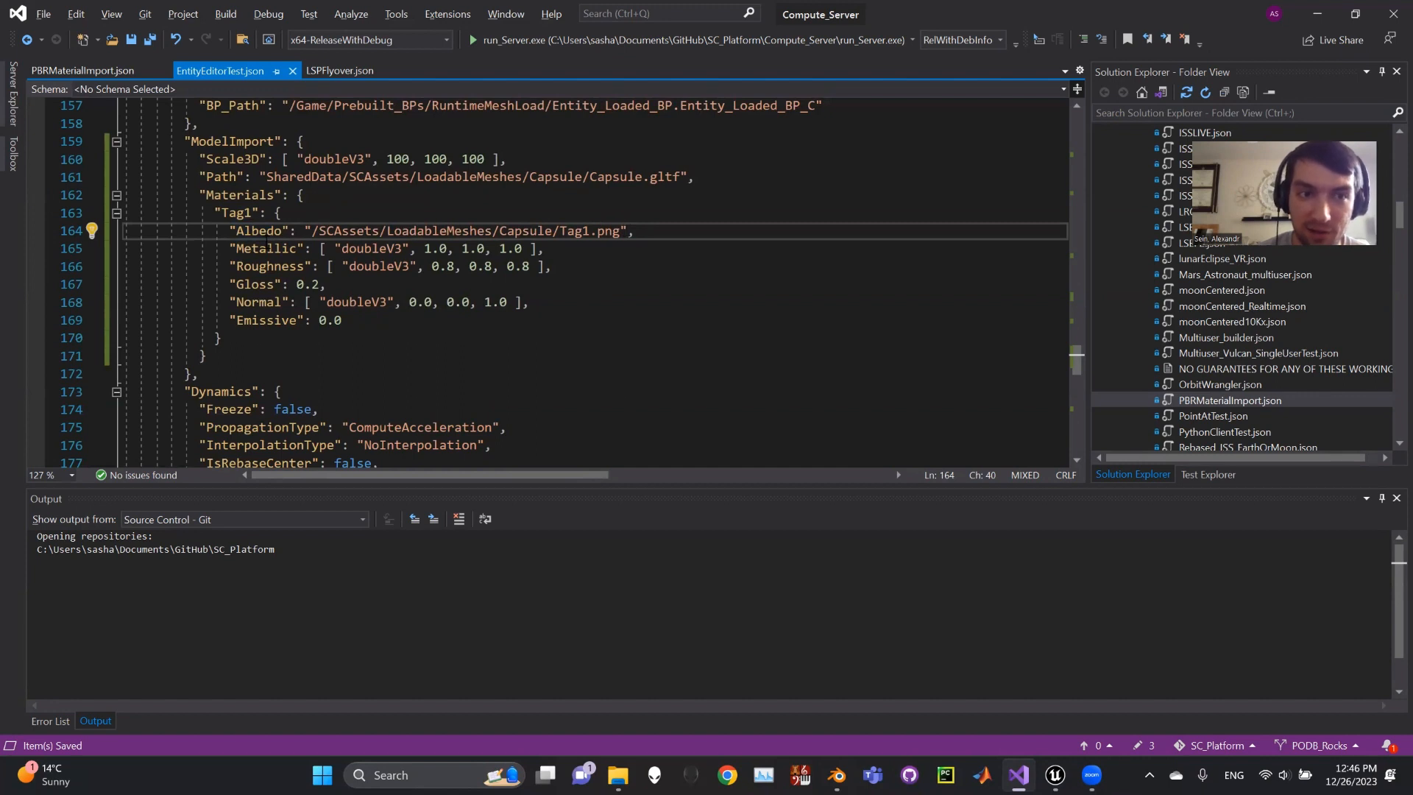
{"action": "double_click", "coordinate": [263, 249]}
{"action": "left_click", "coordinate": [289, 250]}
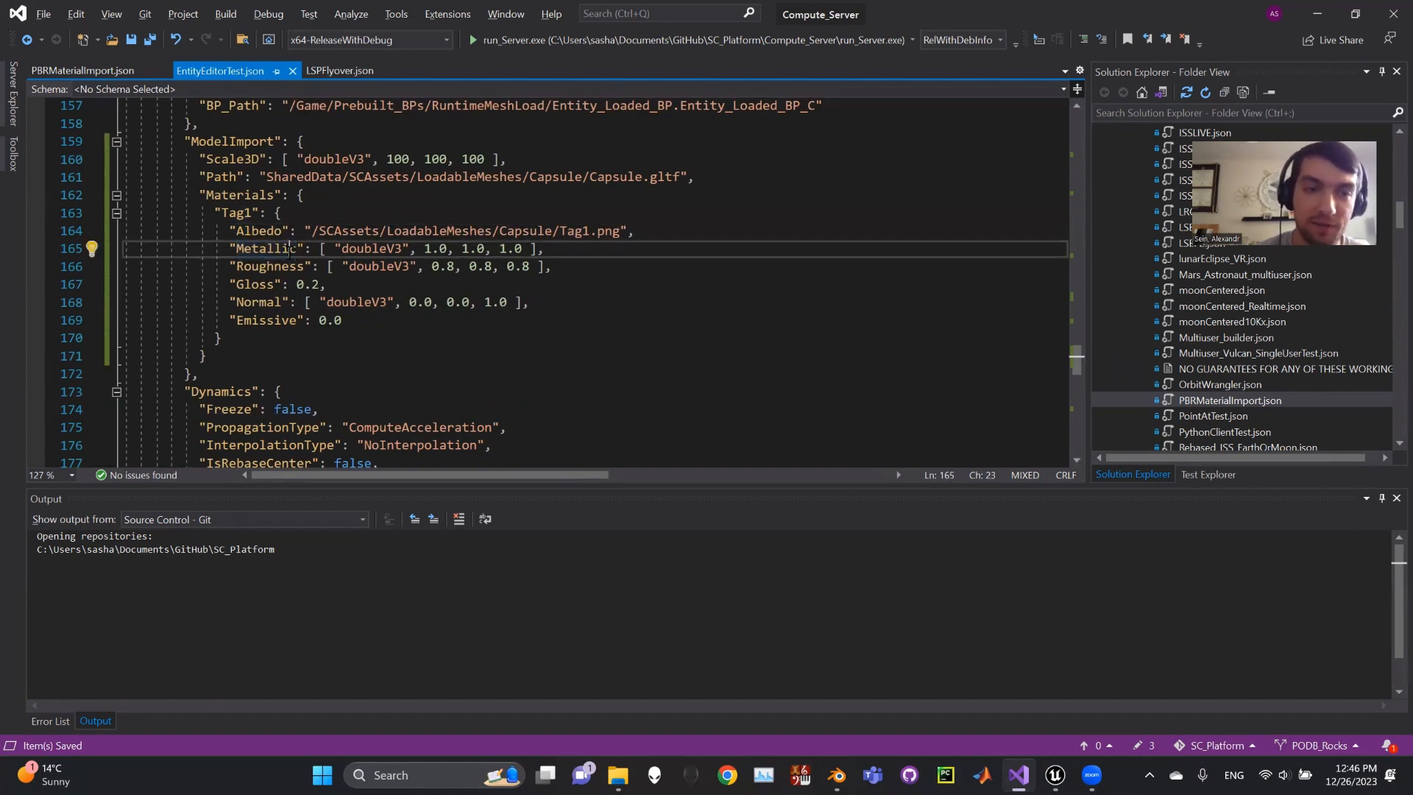
{"action": "left_click", "coordinate": [417, 248]}
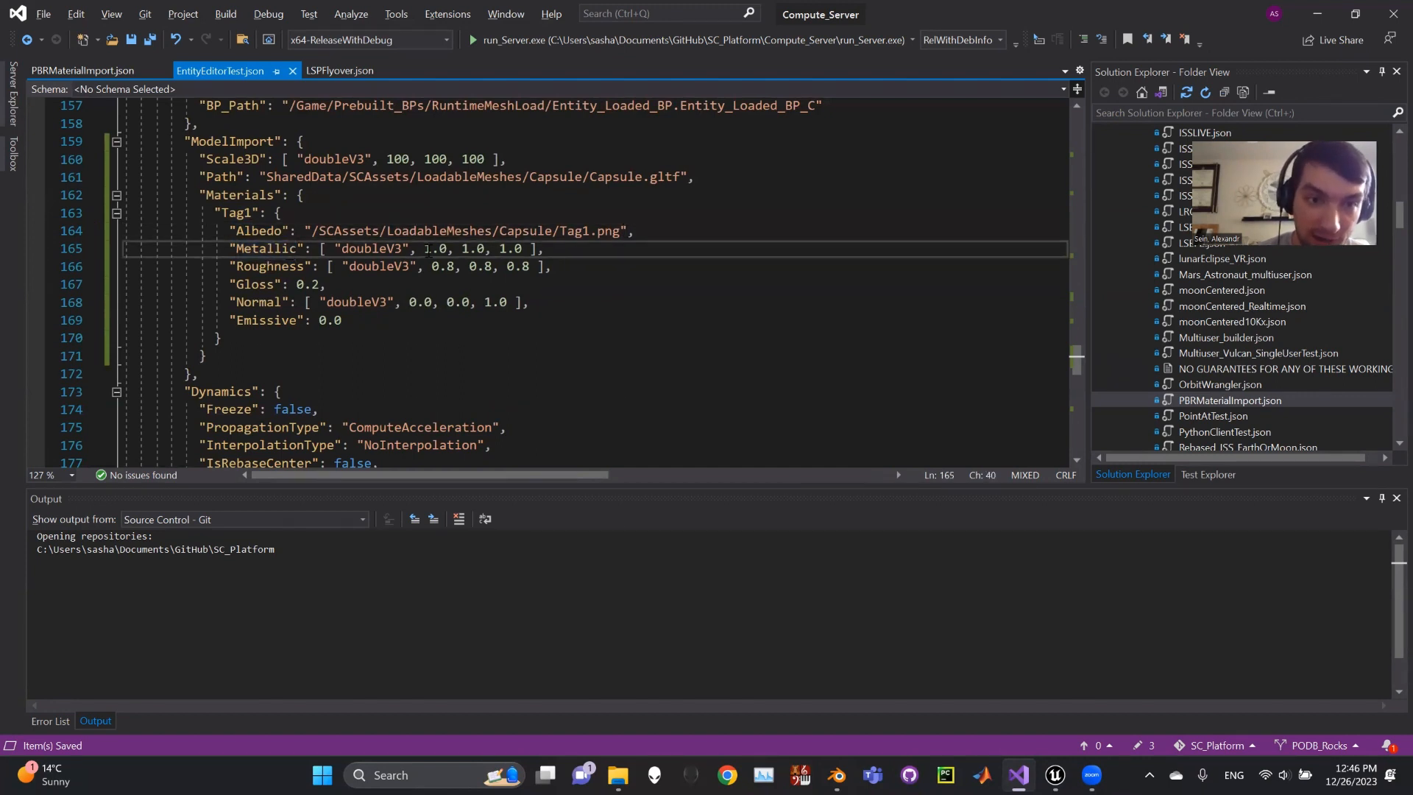
{"action": "left_click_drag", "start_coordinate": [523, 249], "coordinate": [430, 248]}
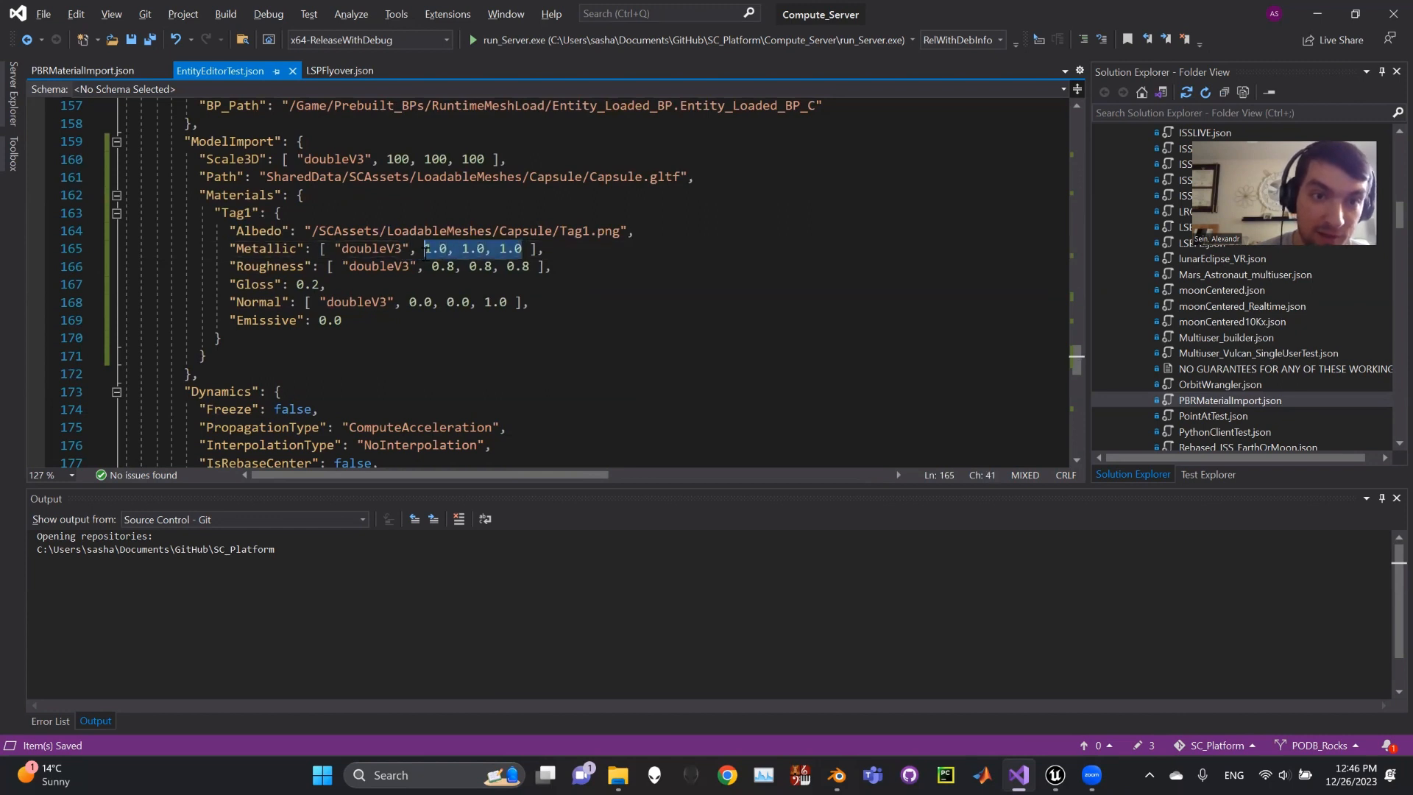
{"action": "left_click", "coordinate": [545, 249]}
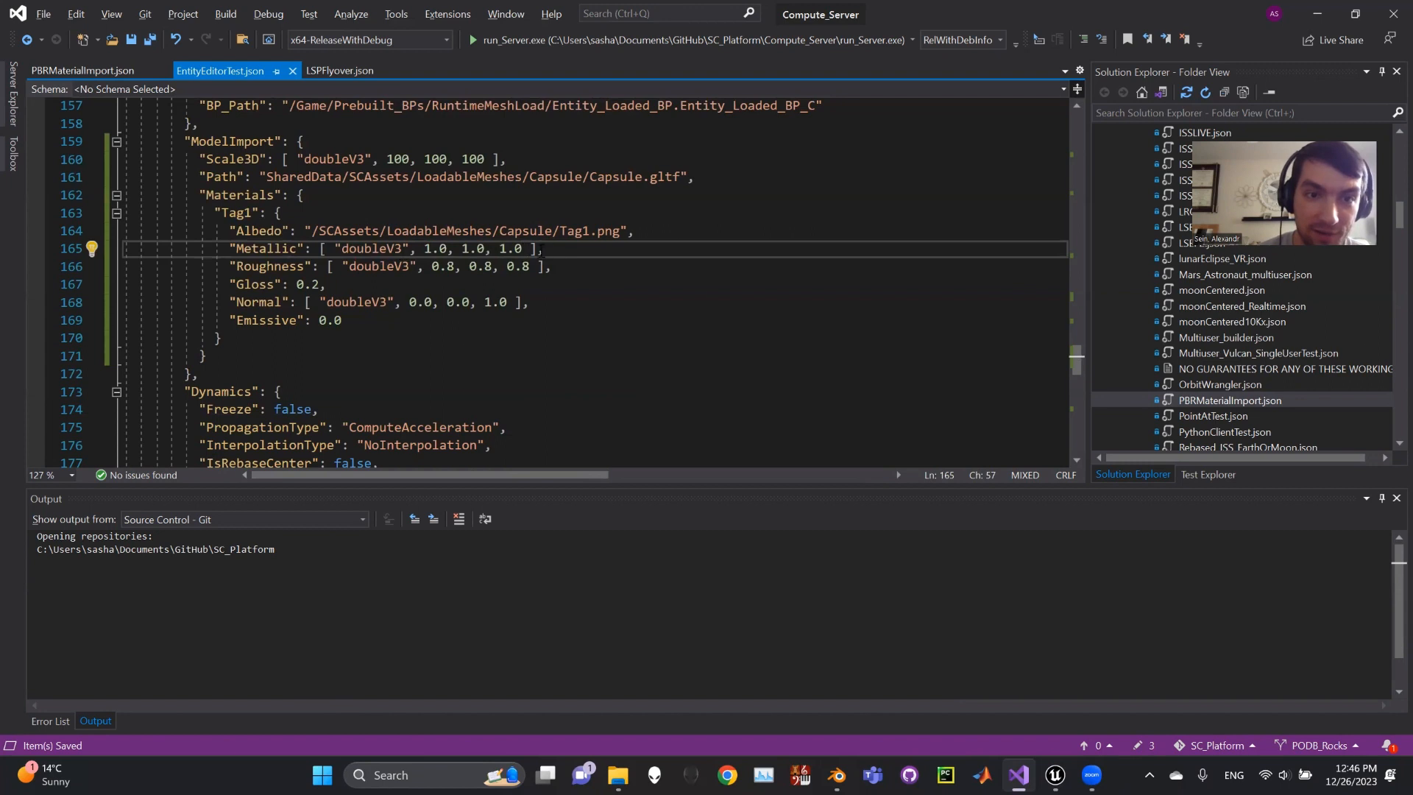
{"action": "left_click_drag", "start_coordinate": [543, 249], "coordinate": [322, 249]}
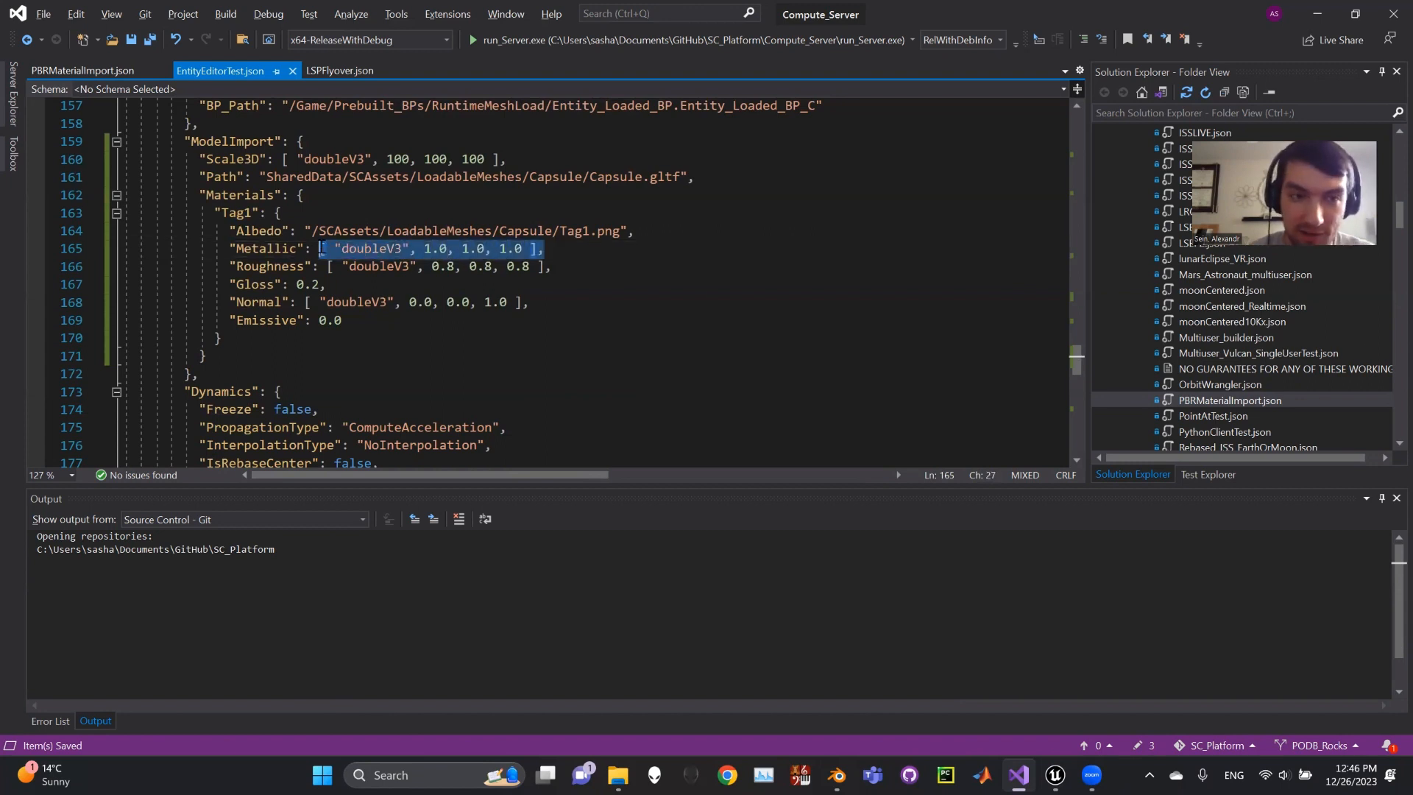
{"action": "type", "text": "0.0,"}
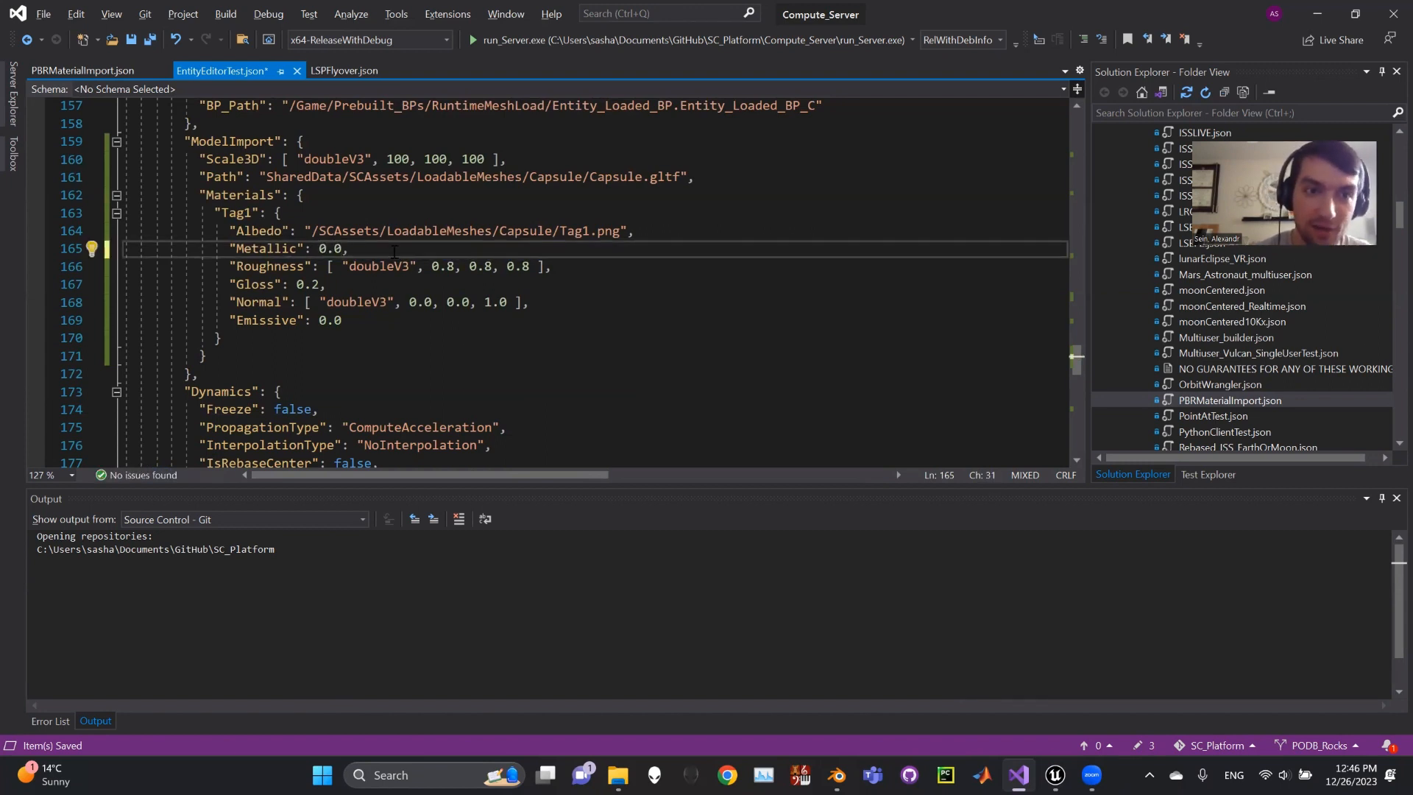
- Replace the Roughness doubleV3 array with the single value 0.8
{"action": "left_click", "coordinate": [302, 267]}
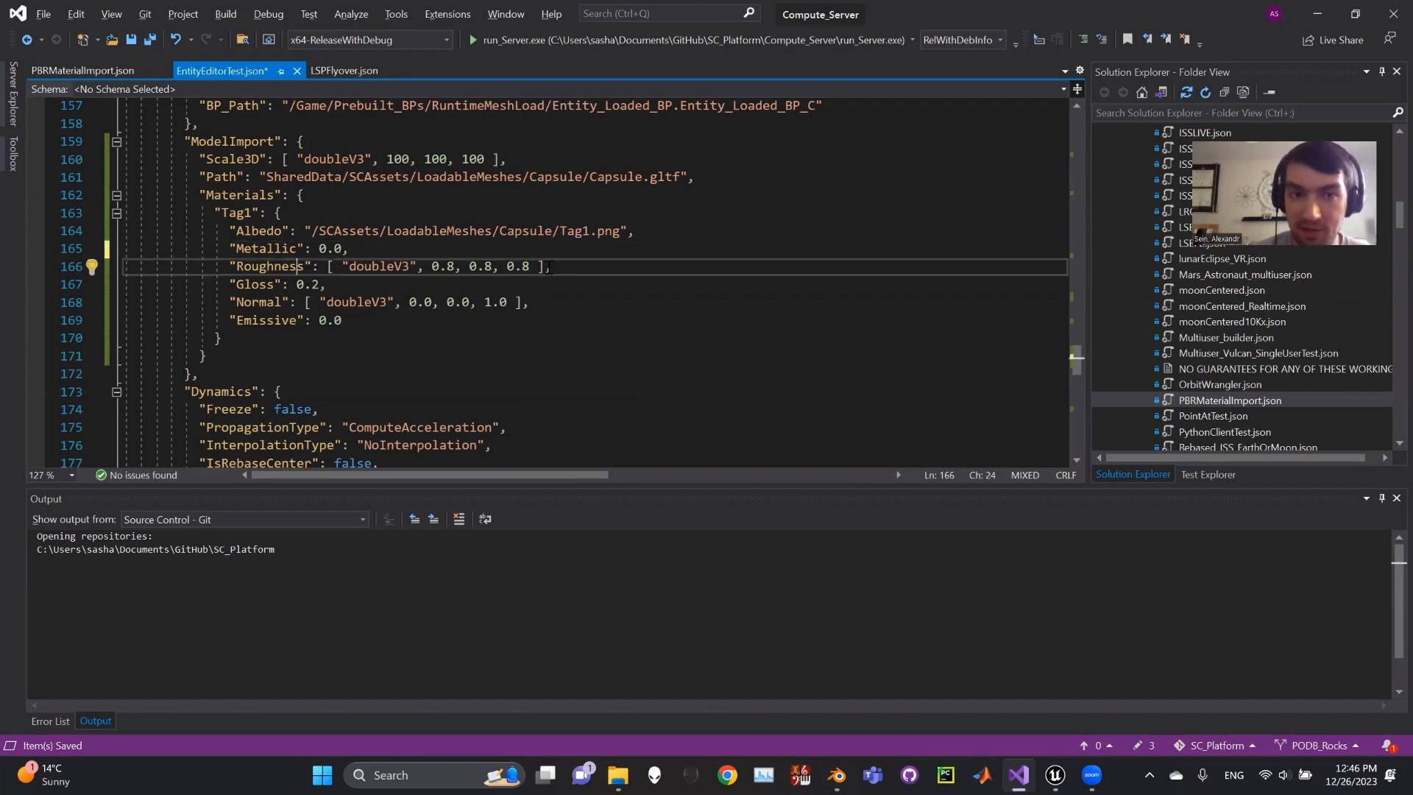
{"action": "left_click_drag", "start_coordinate": [628, 231], "coordinate": [306, 231]}
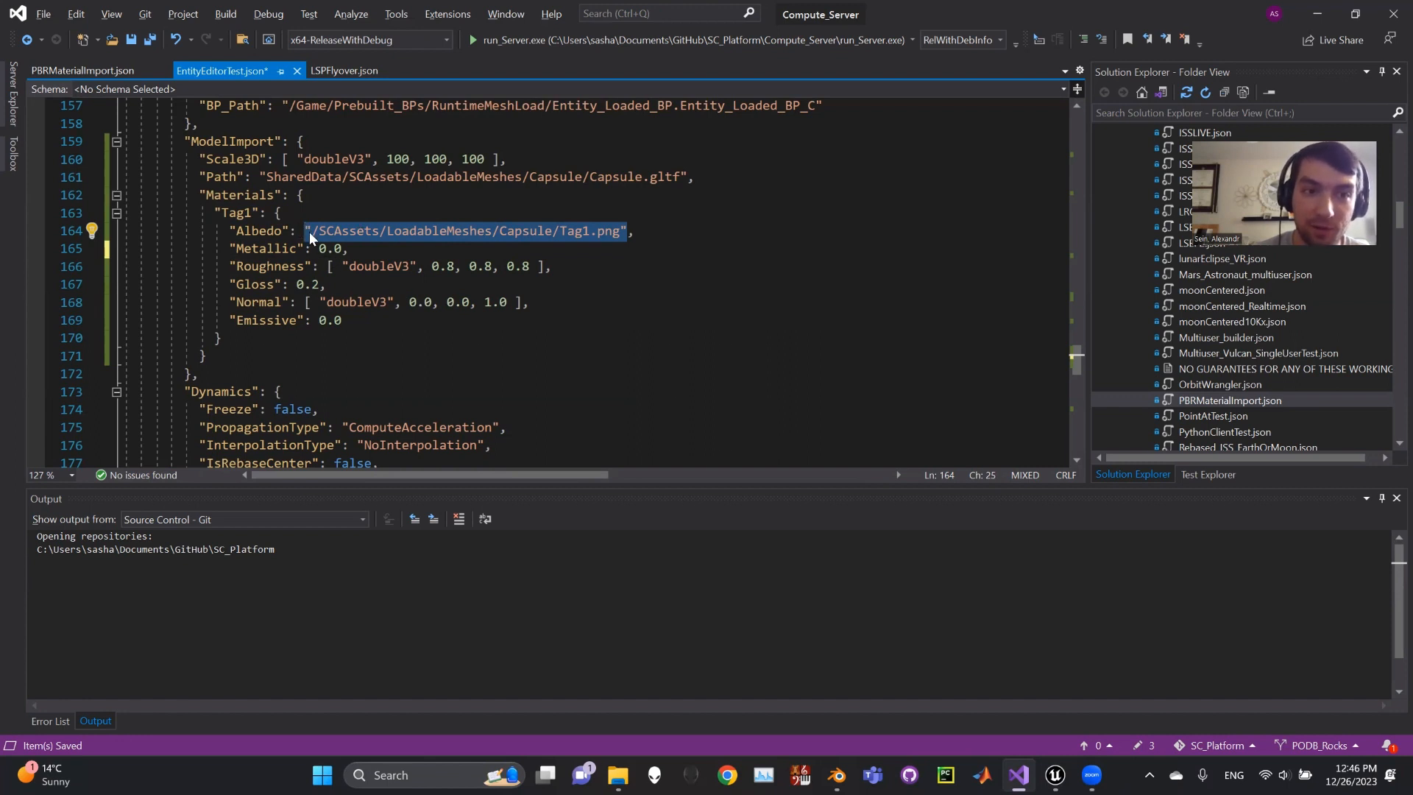
{"action": "left_click", "coordinate": [328, 266]}
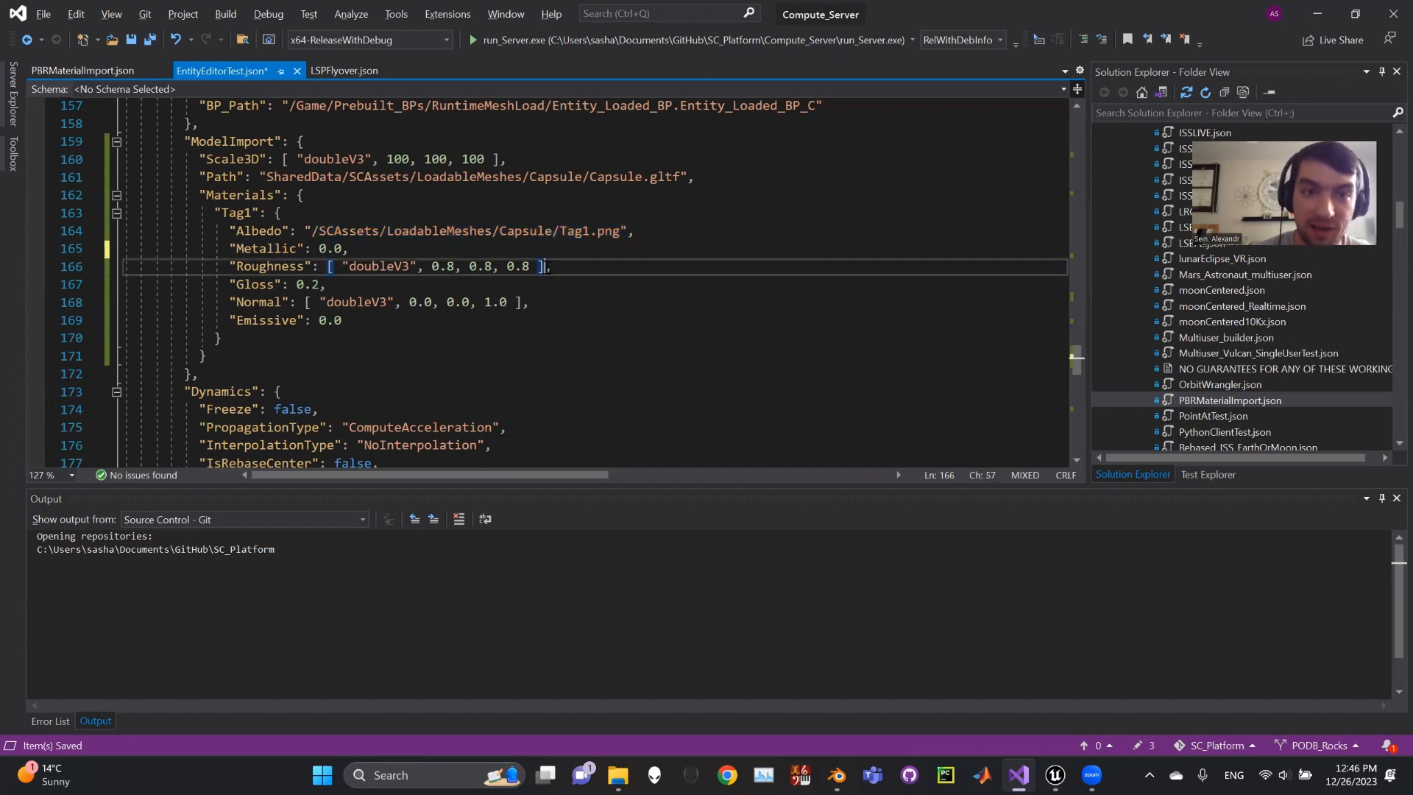
{"action": "left_click_drag", "start_coordinate": [546, 266], "coordinate": [329, 271]}
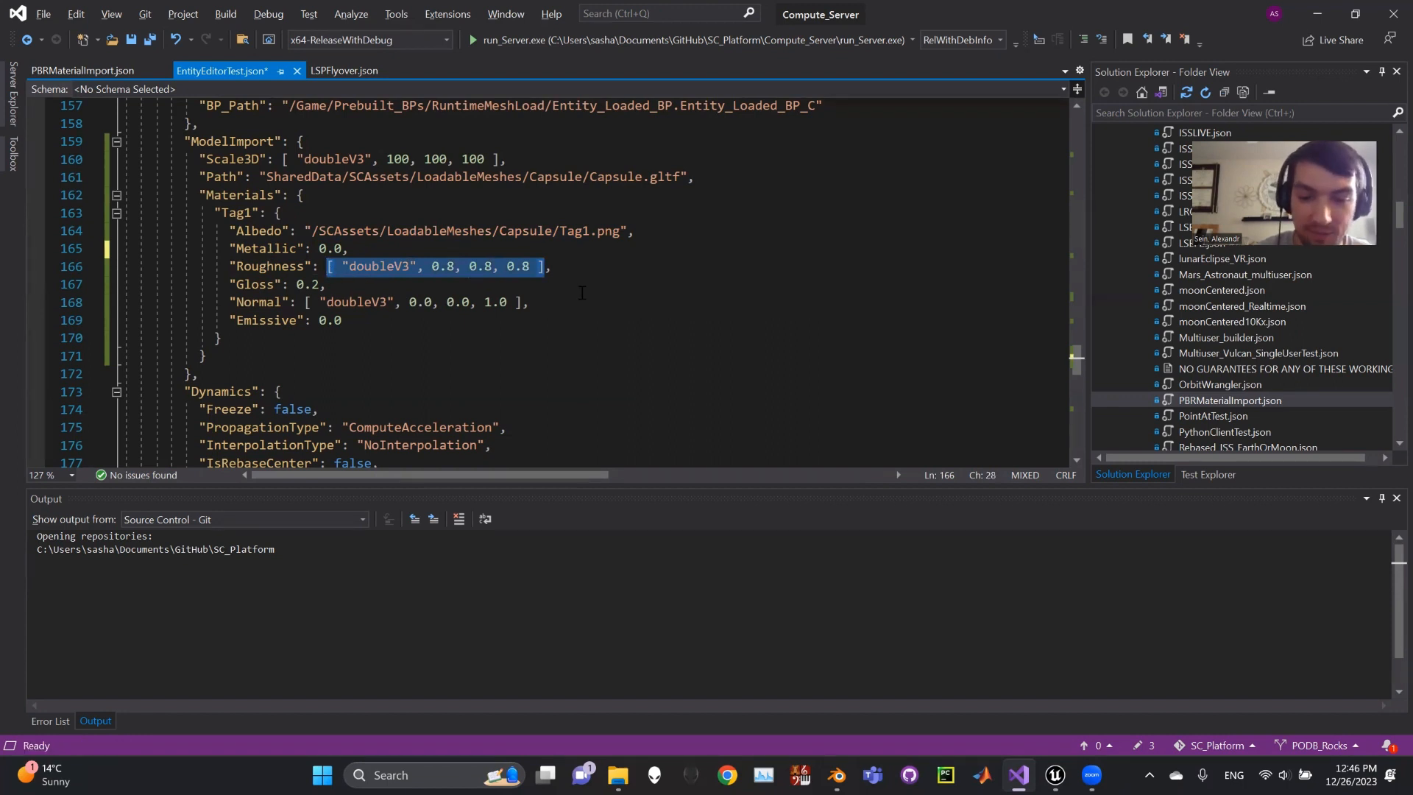
{"action": "type", "text": "0.8,"}
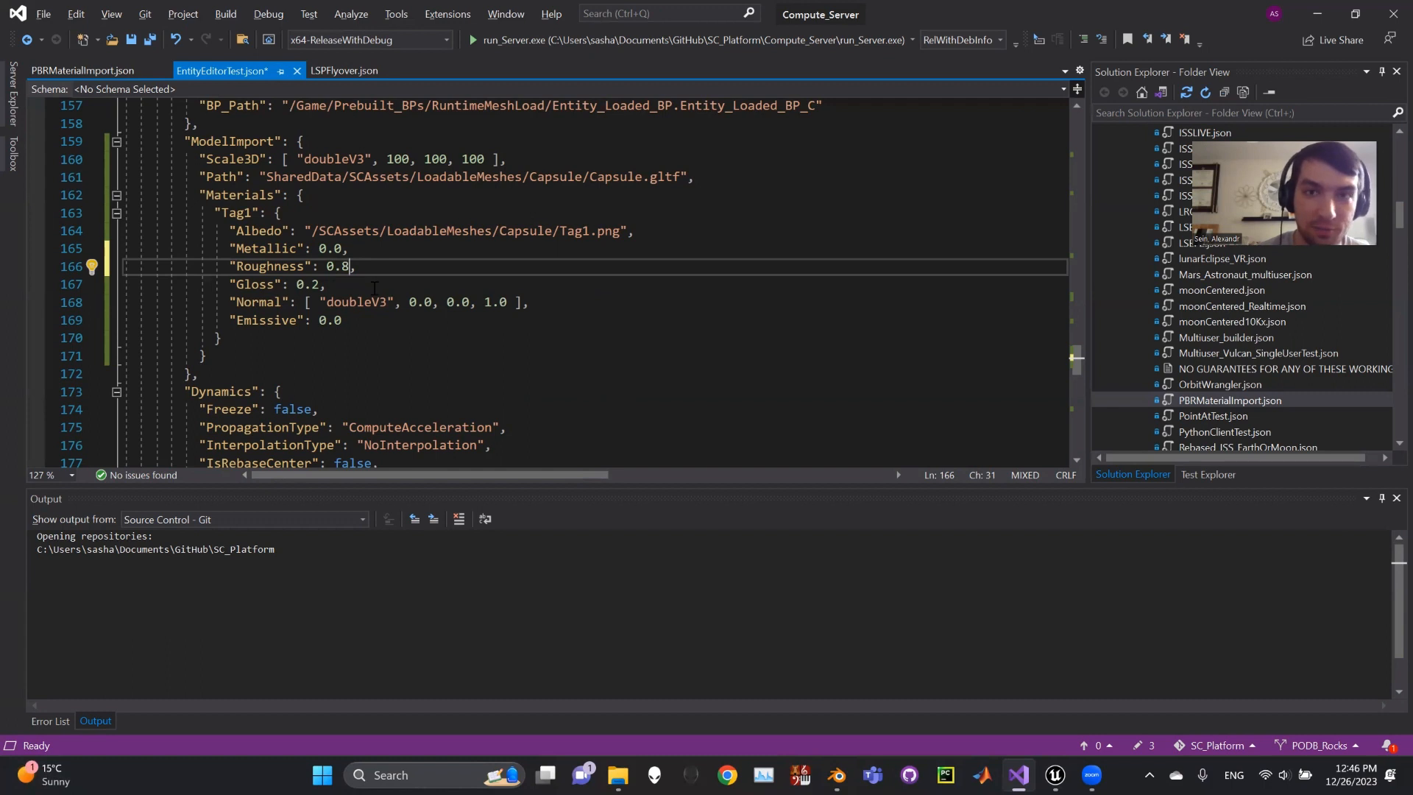
{"action": "left_click", "coordinate": [243, 283]}
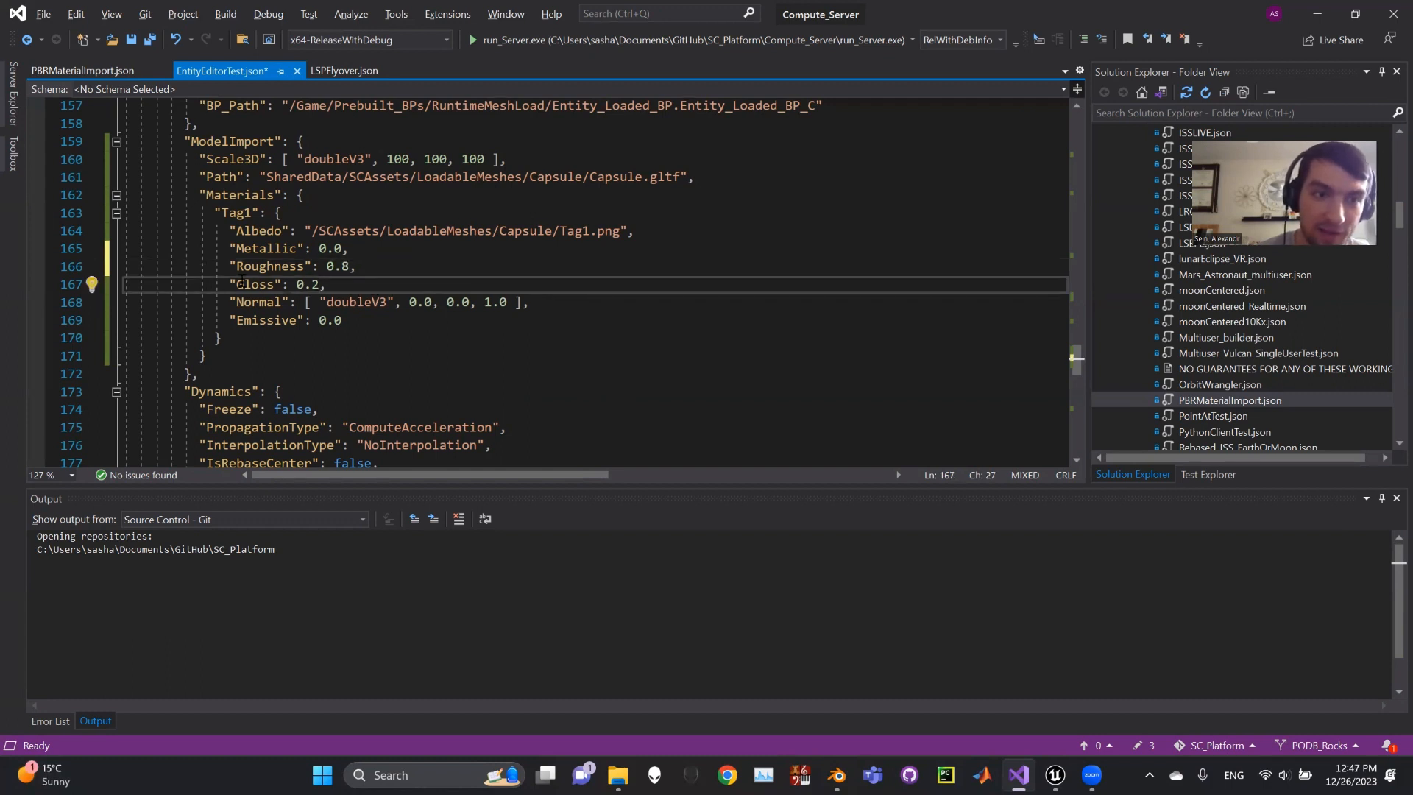
{"action": "double_click", "coordinate": [250, 285]}
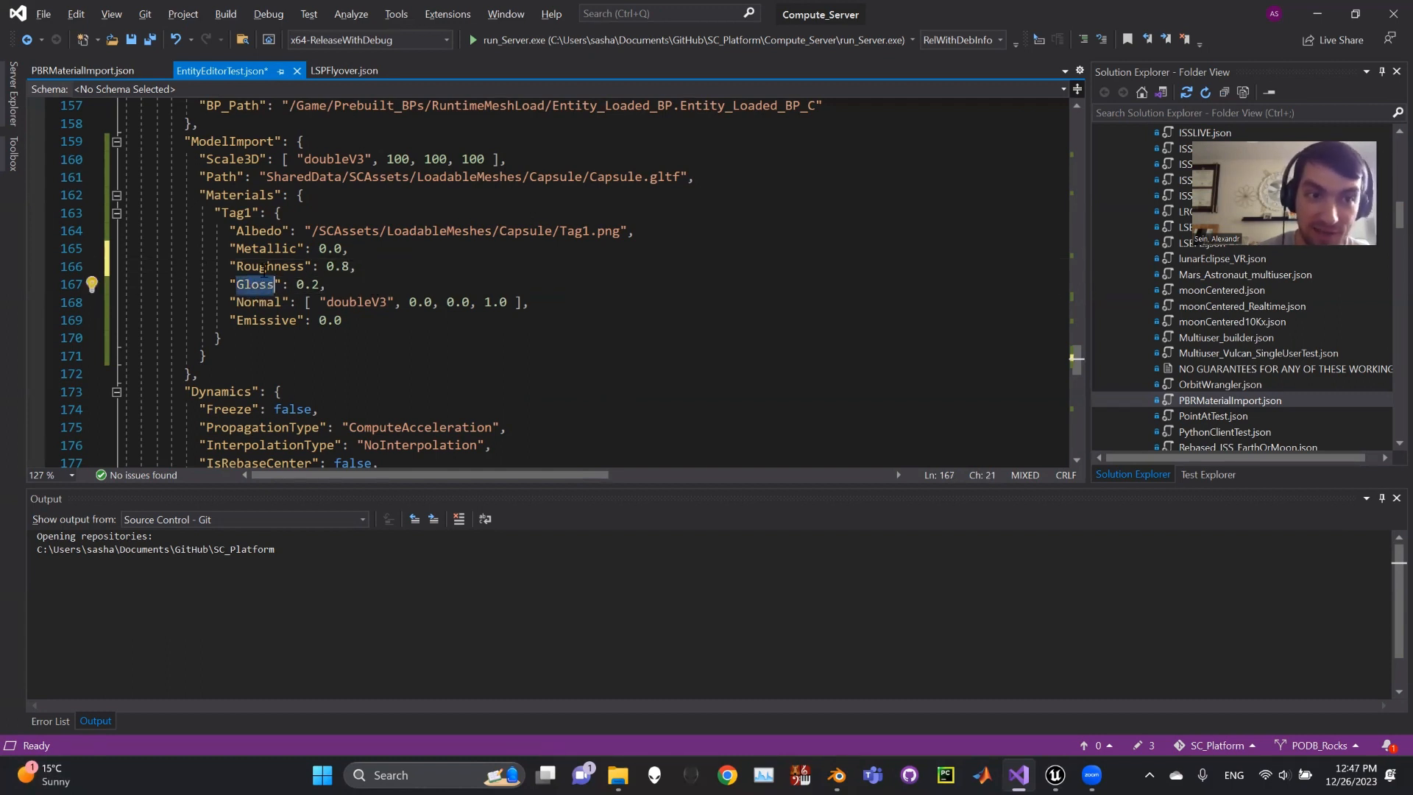
{"action": "left_click", "coordinate": [329, 282]}
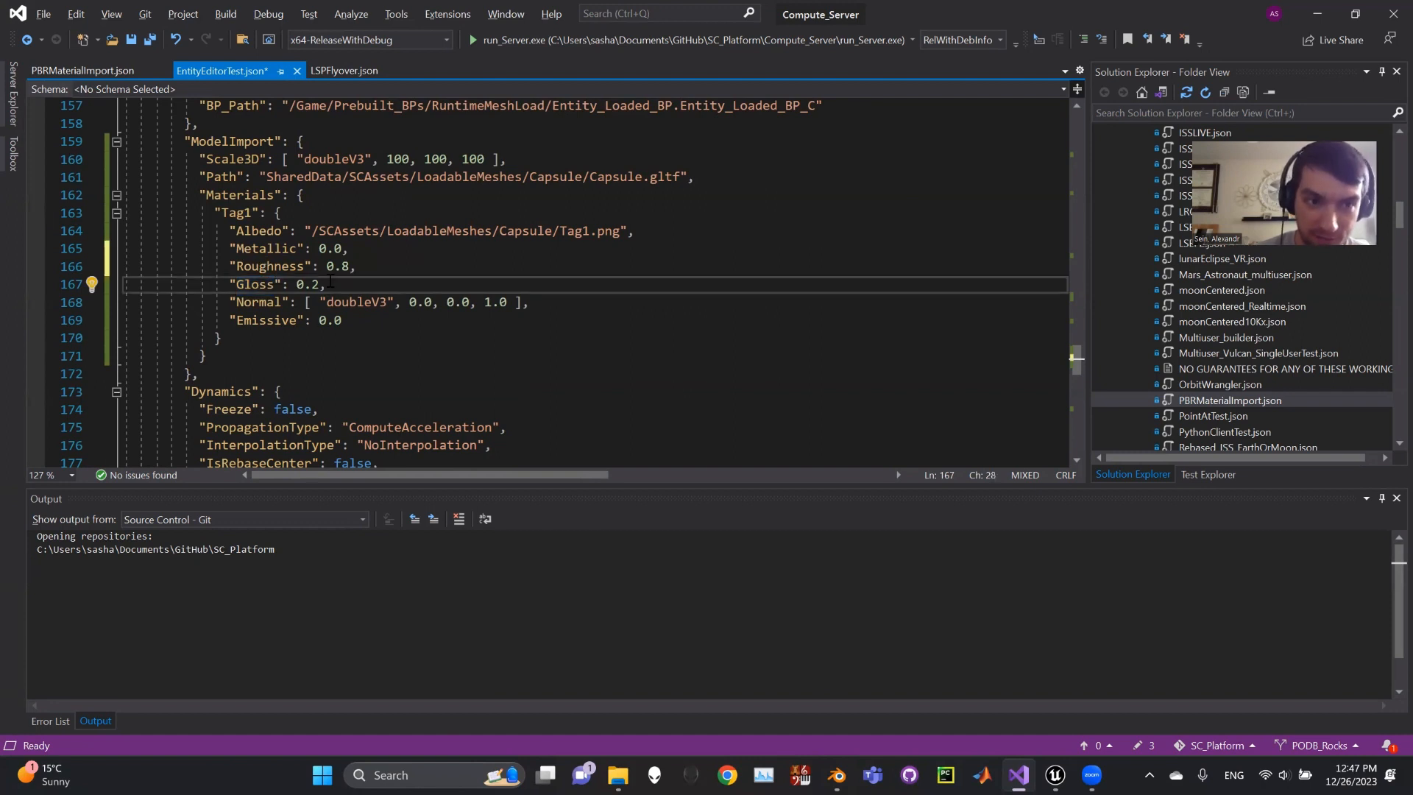
{"action": "left_click_drag", "start_coordinate": [329, 282], "coordinate": [229, 266]}
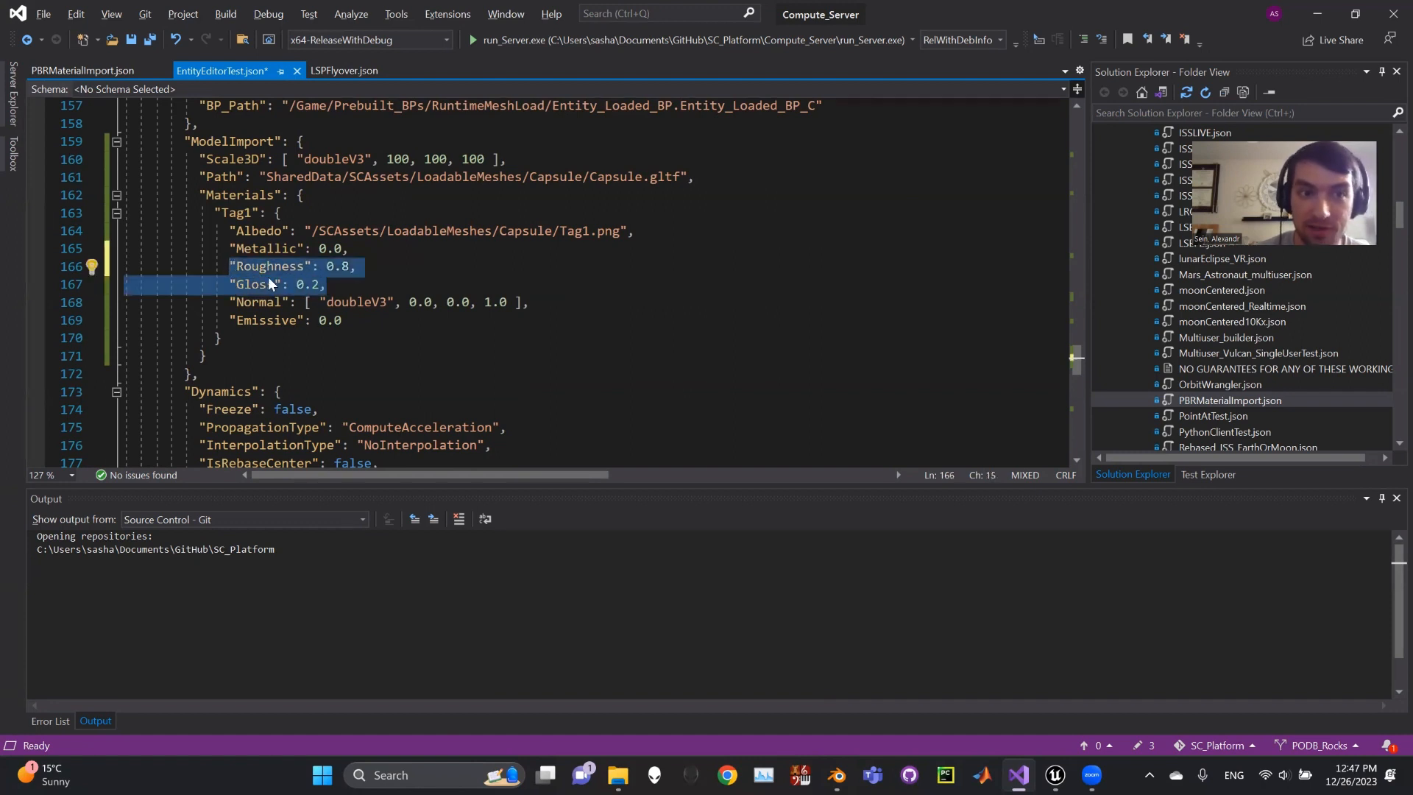
{"action": "left_click", "coordinate": [259, 284]}
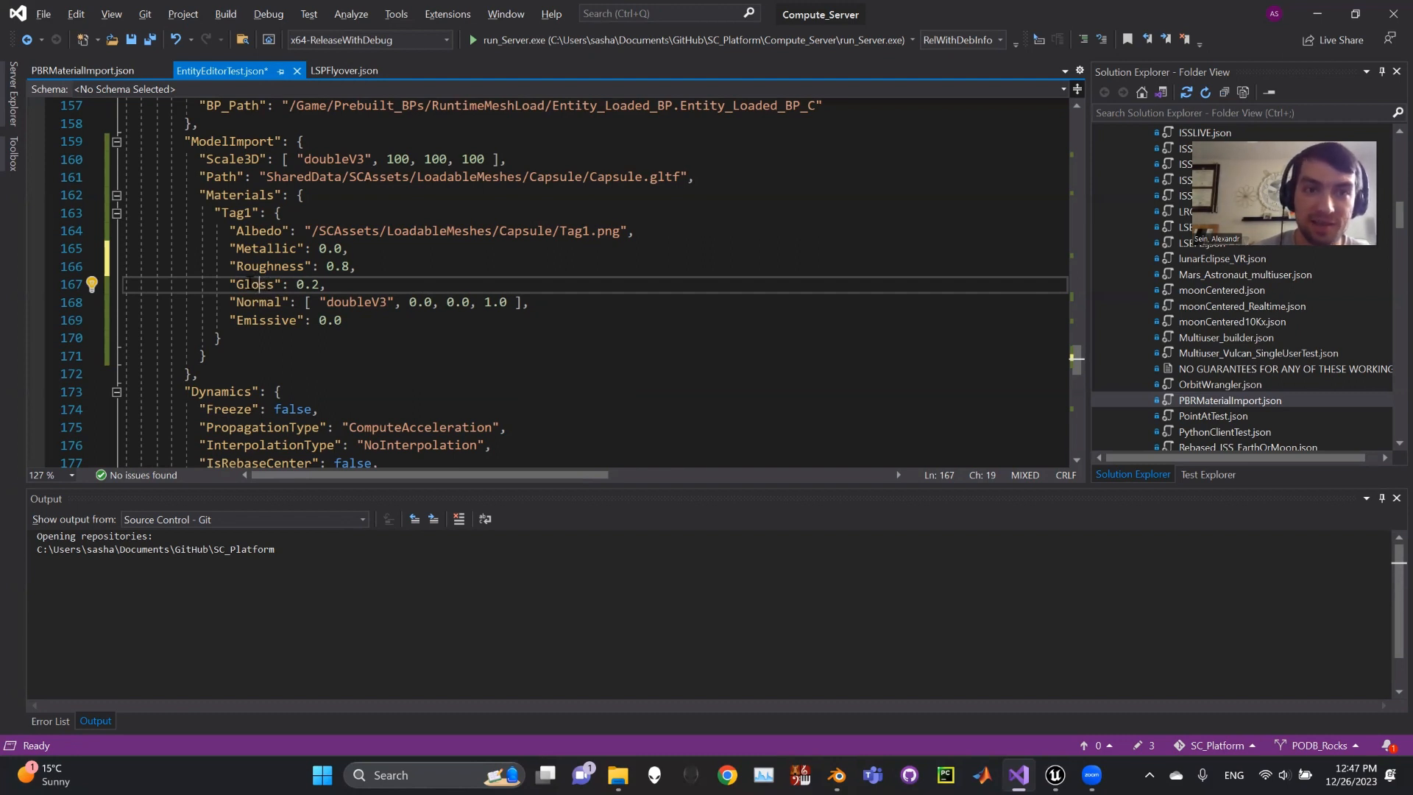
{"action": "left_click", "coordinate": [320, 284]}
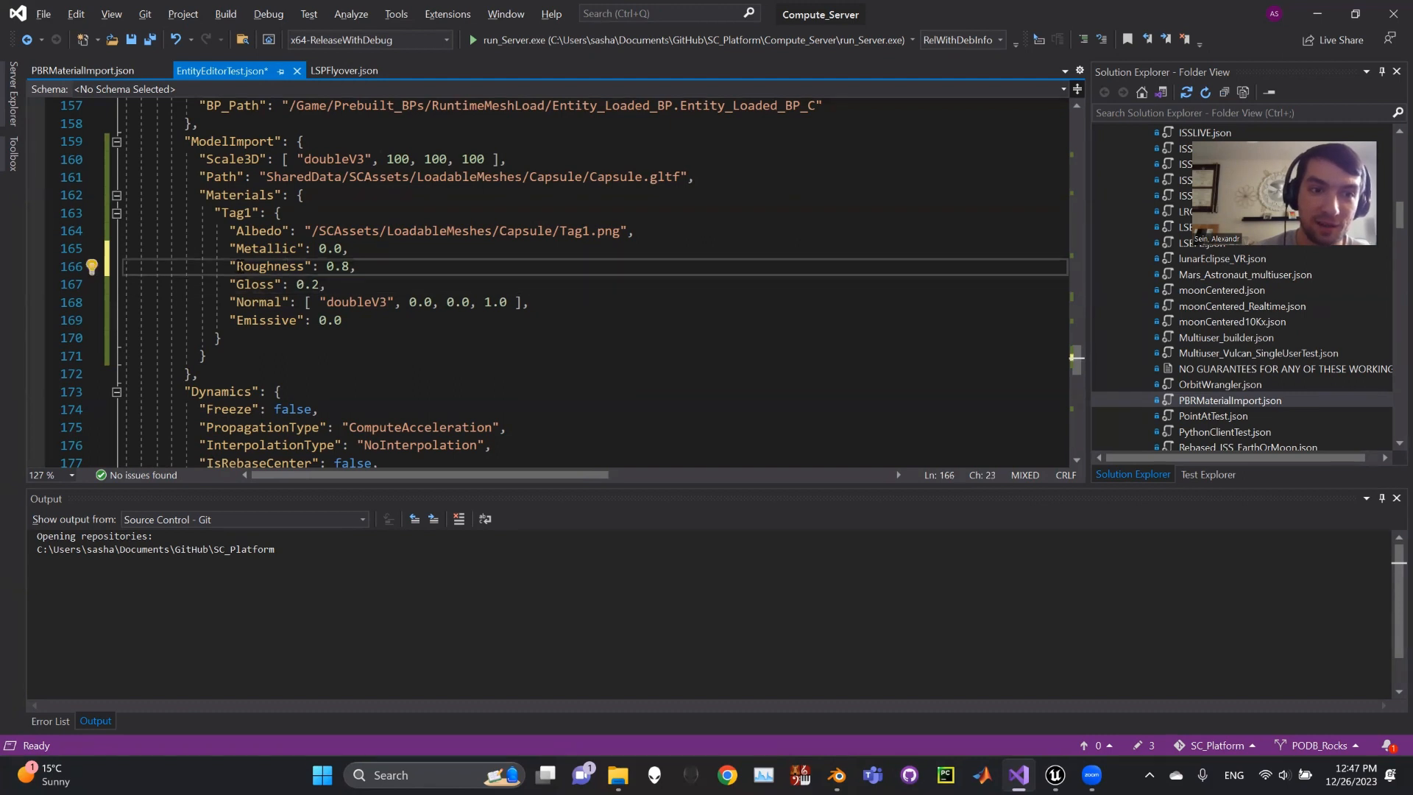
{"action": "left_click_drag", "start_coordinate": [229, 266], "coordinate": [336, 285]}
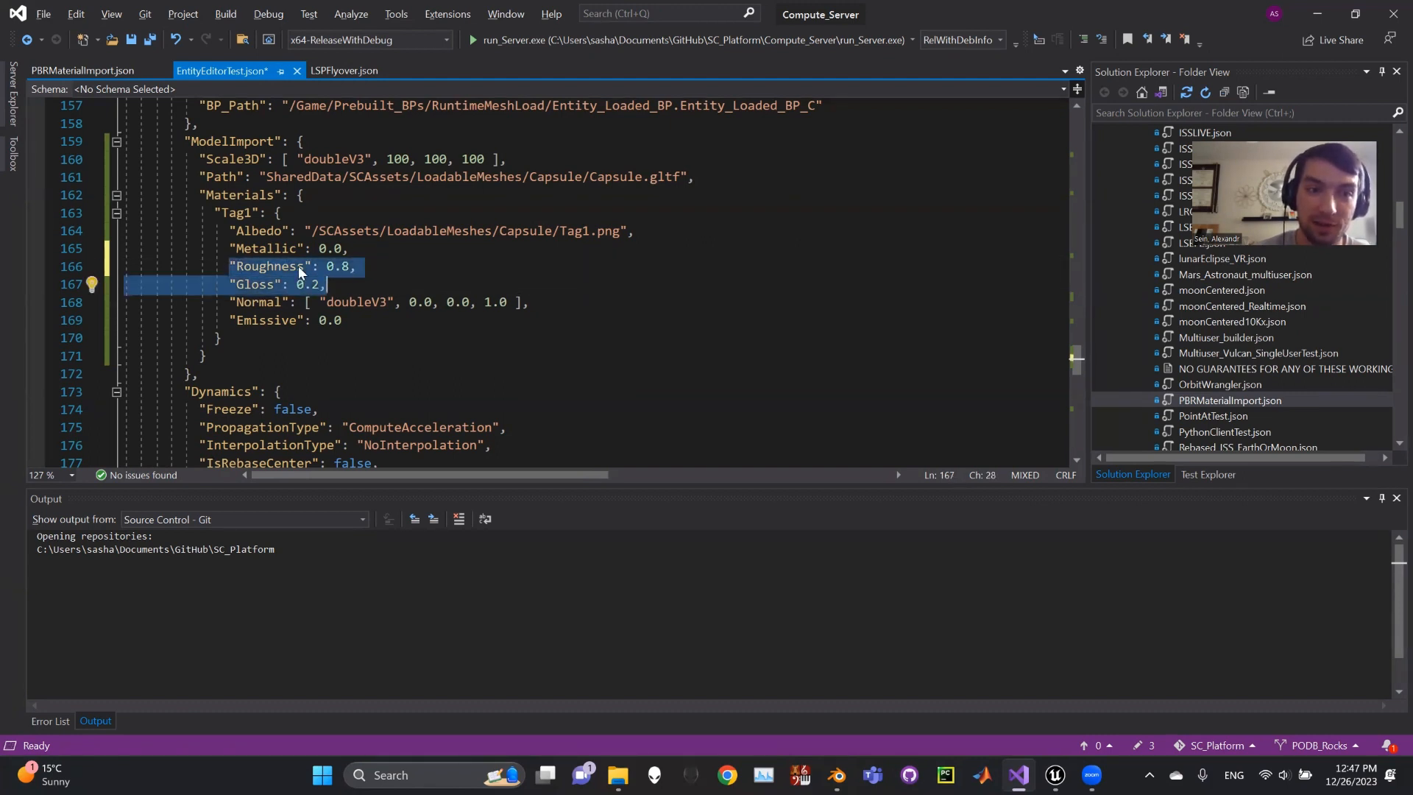
{"action": "left_click", "coordinate": [343, 282]}
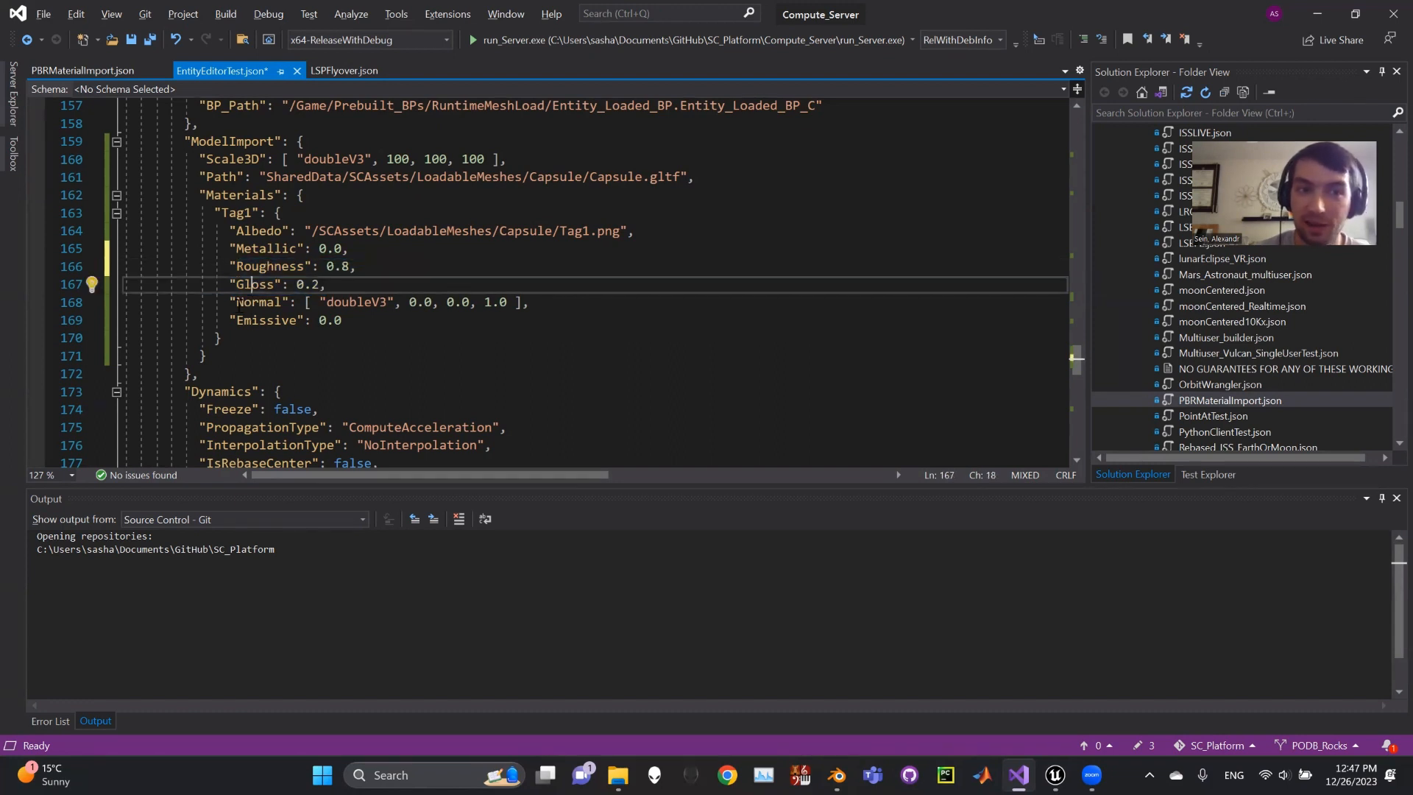
{"action": "left_click", "coordinate": [252, 303]}
{"action": "double_click", "coordinate": [253, 302]}
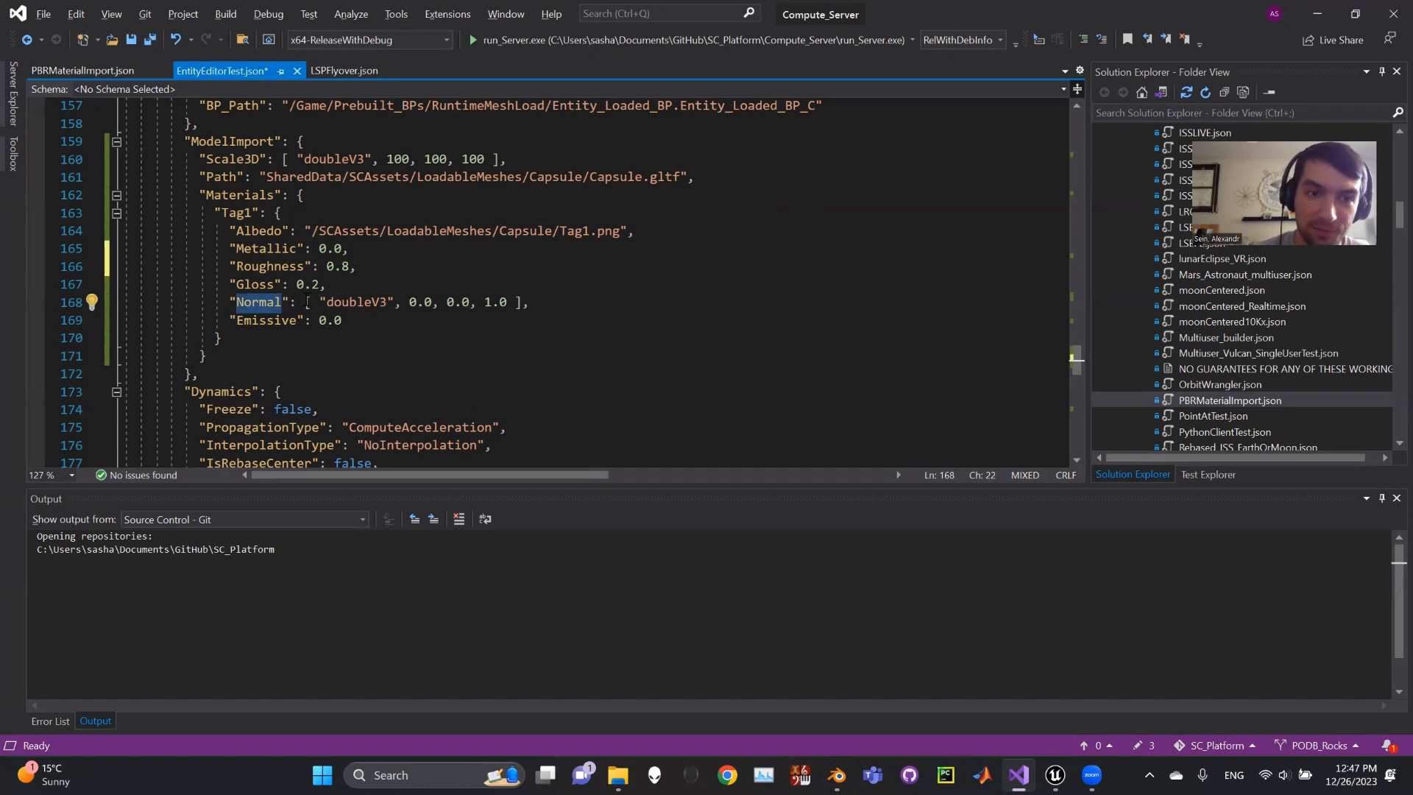
{"action": "left_click_drag", "start_coordinate": [311, 230], "coordinate": [622, 229]}
{"action": "left_click", "coordinate": [626, 230]}
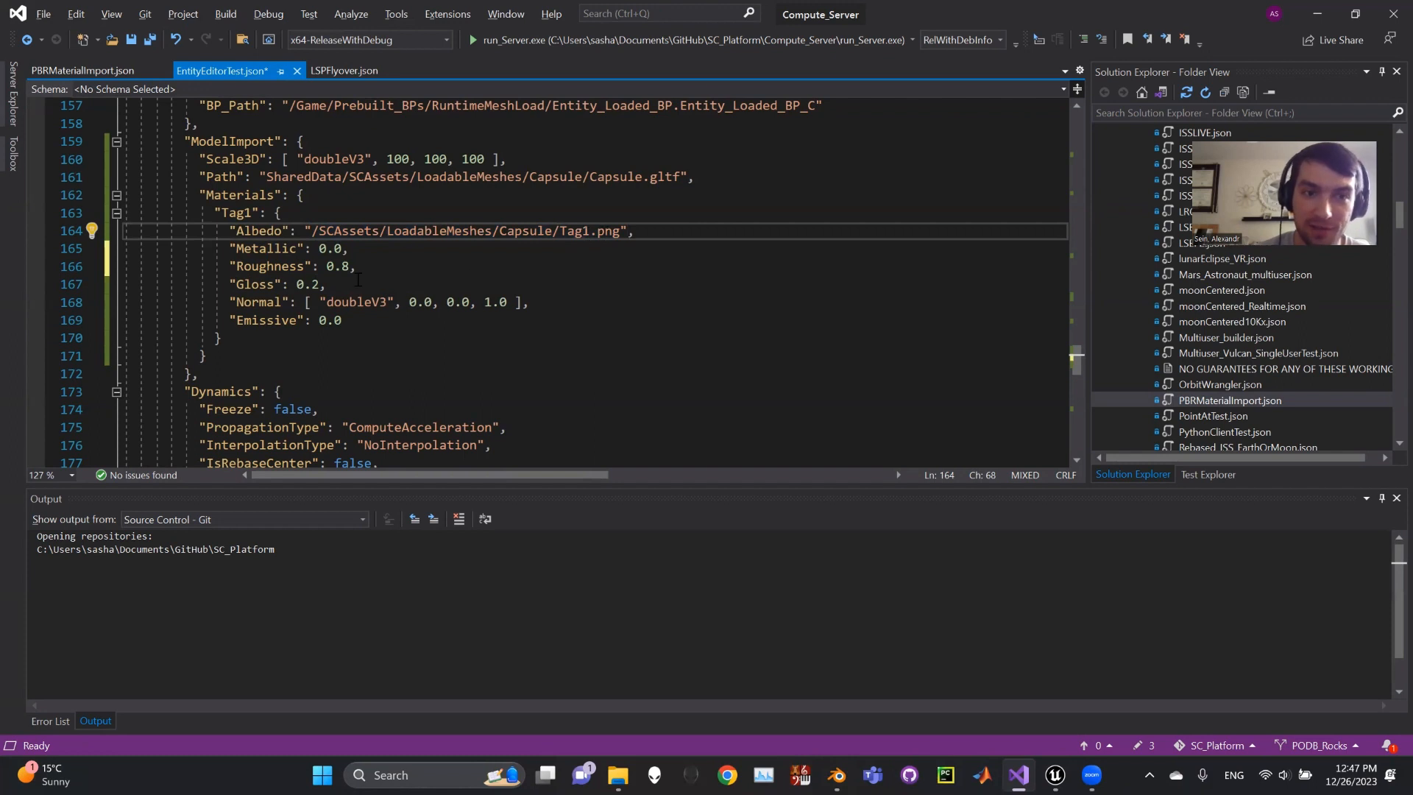
{"action": "left_click", "coordinate": [338, 302]}
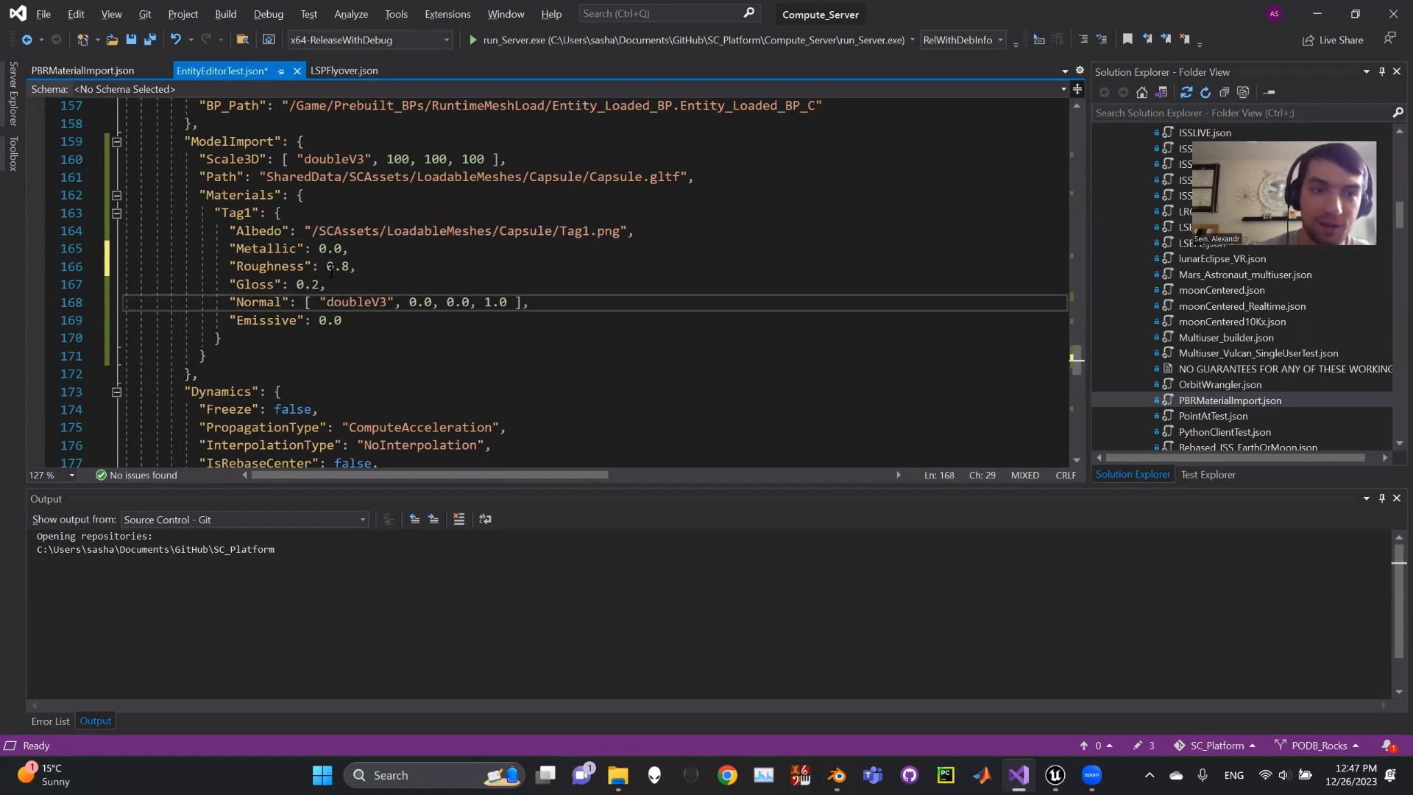
{"action": "left_click", "coordinate": [518, 300]}
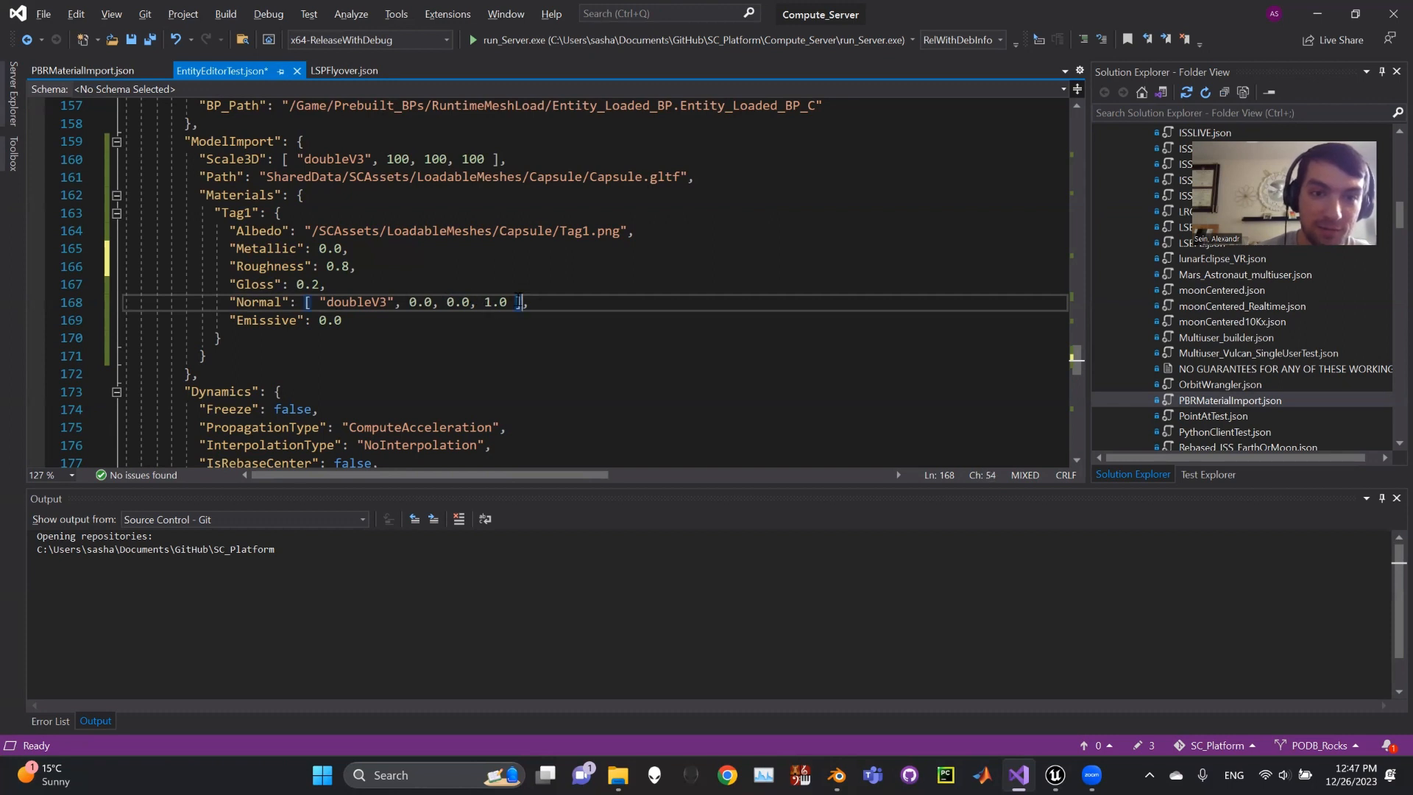
{"action": "left_click_drag", "start_coordinate": [522, 302], "coordinate": [305, 302]}
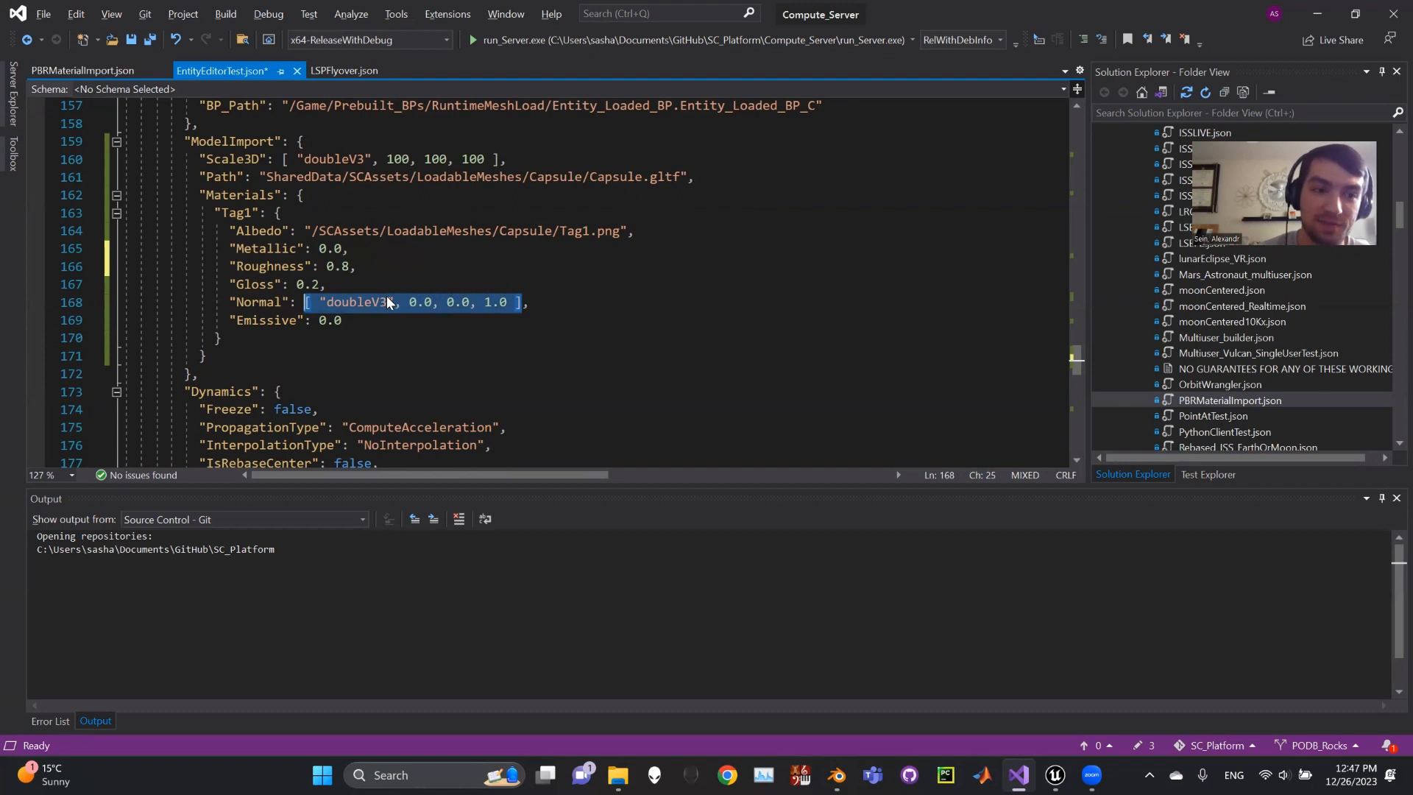
{"action": "left_click", "coordinate": [362, 313]}
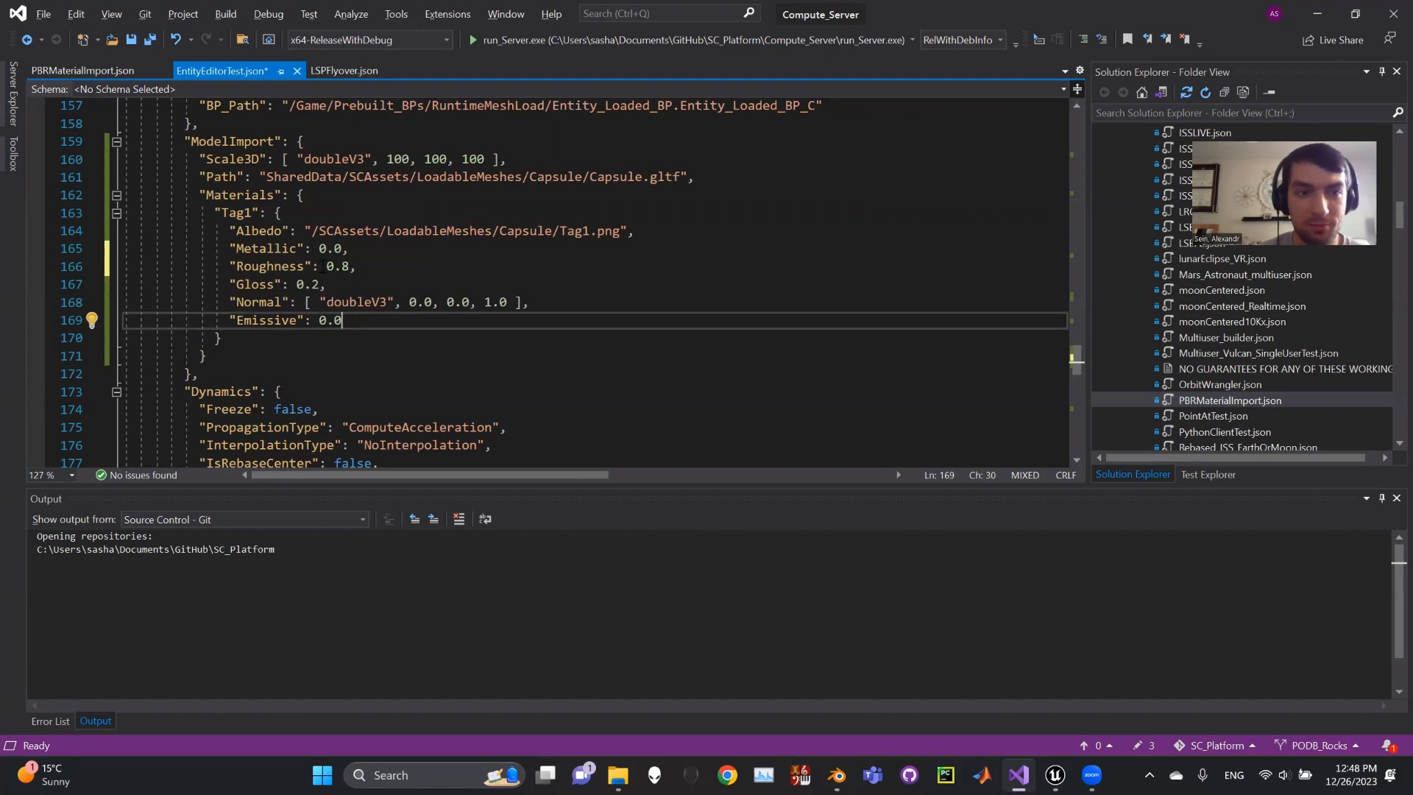
{"action": "left_click_drag", "start_coordinate": [307, 232], "coordinate": [627, 232]}
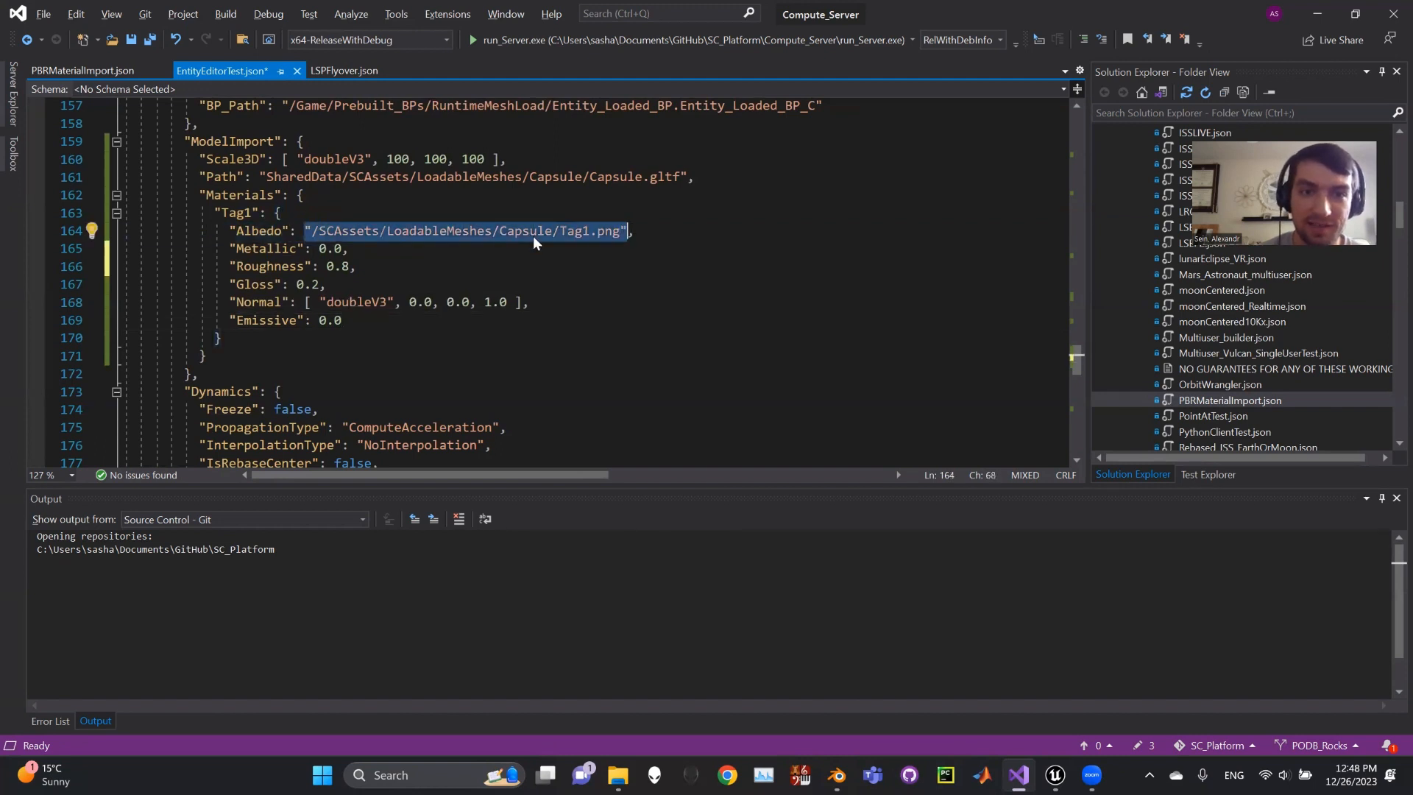
{"action": "left_click", "coordinate": [567, 231]}
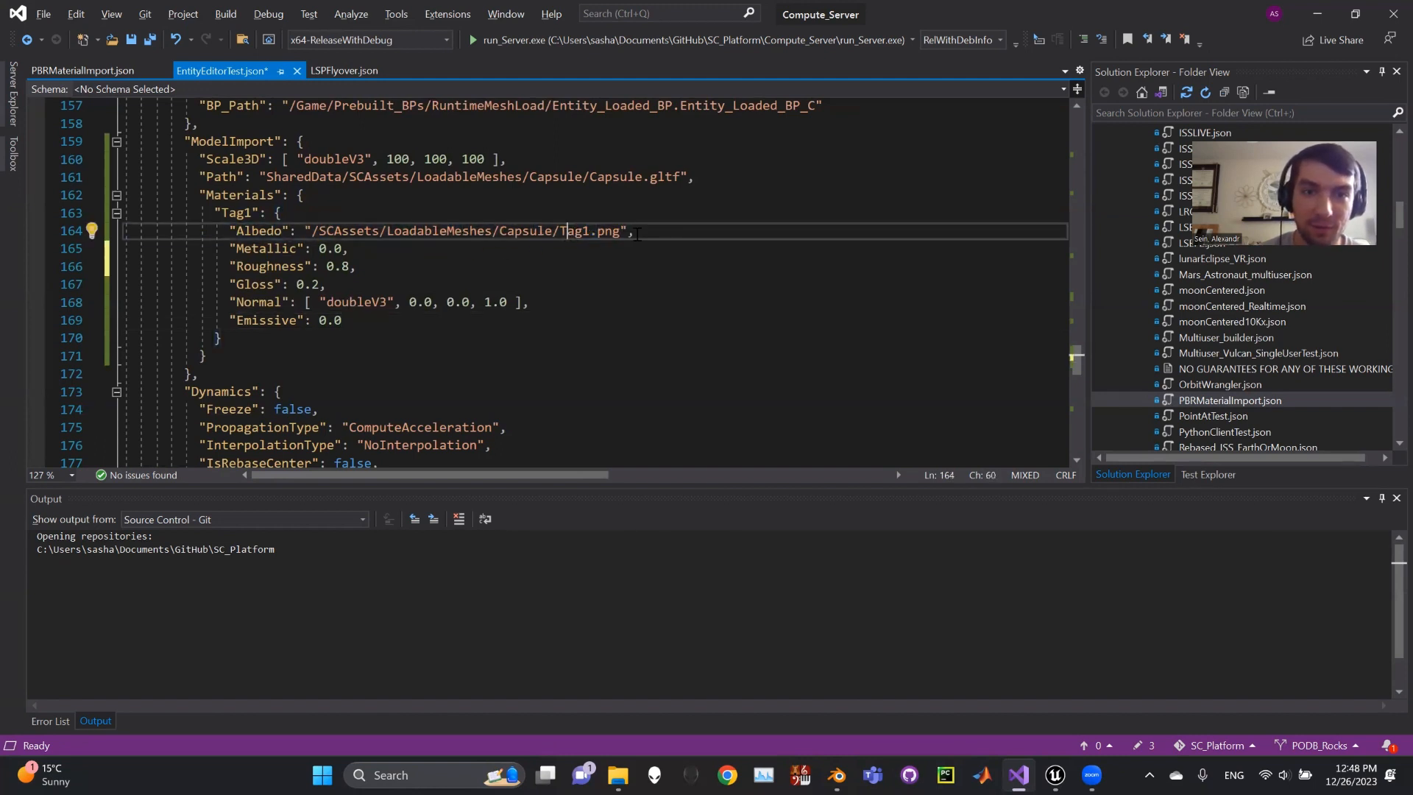
{"action": "key", "text": "Down"}
{"action": "key", "text": "Down"}
{"action": "key", "text": "Down"}
{"action": "key", "text": "Down"}
{"action": "key", "text": "Down"}
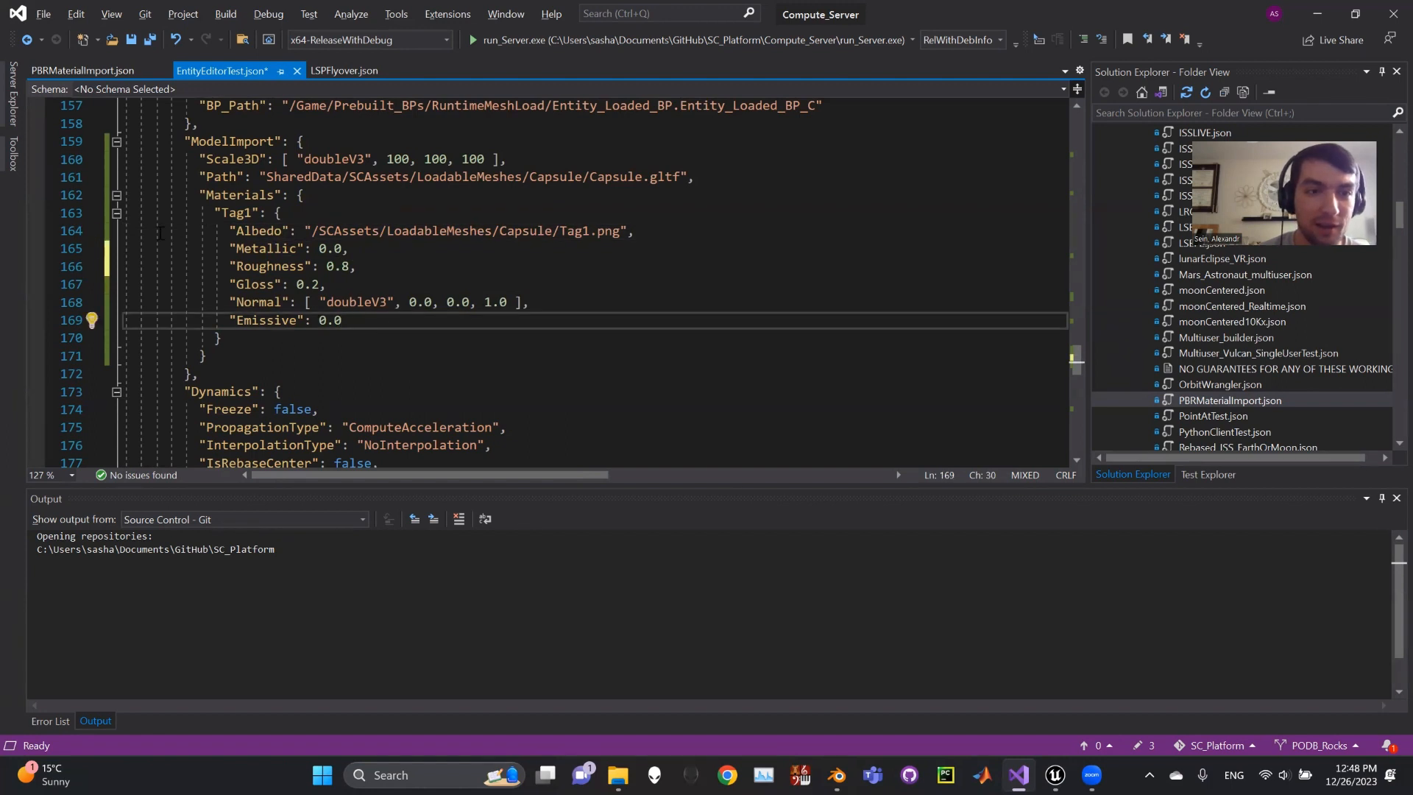
{"action": "scroll", "coordinate": [413, 354], "scroll_direction": "up", "scroll_amount": 1}
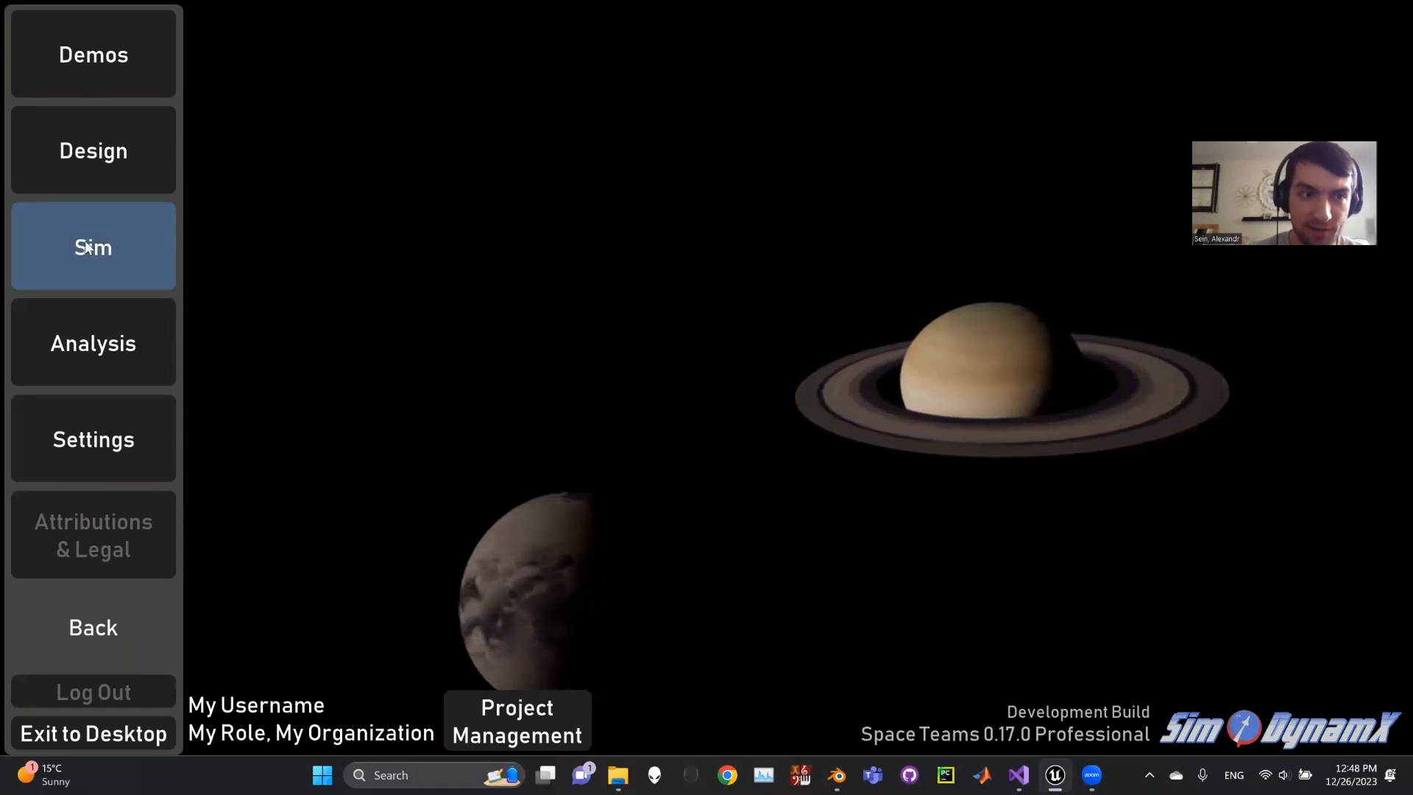
- Launch the EntityEditorTest.json sim config with Raytracing enabled
{"action": "left_click", "coordinate": [129, 248]}
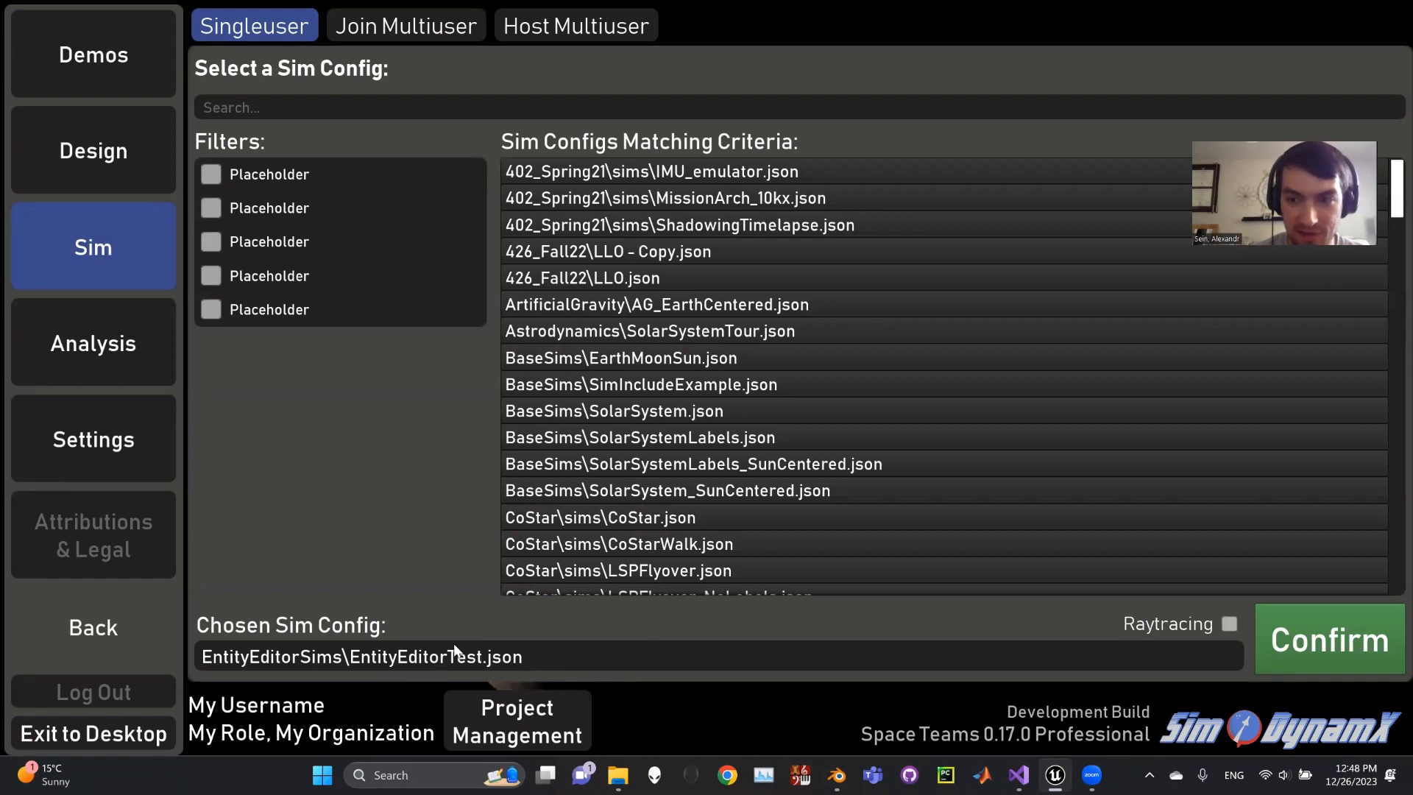
{"action": "left_click", "coordinate": [1230, 626]}
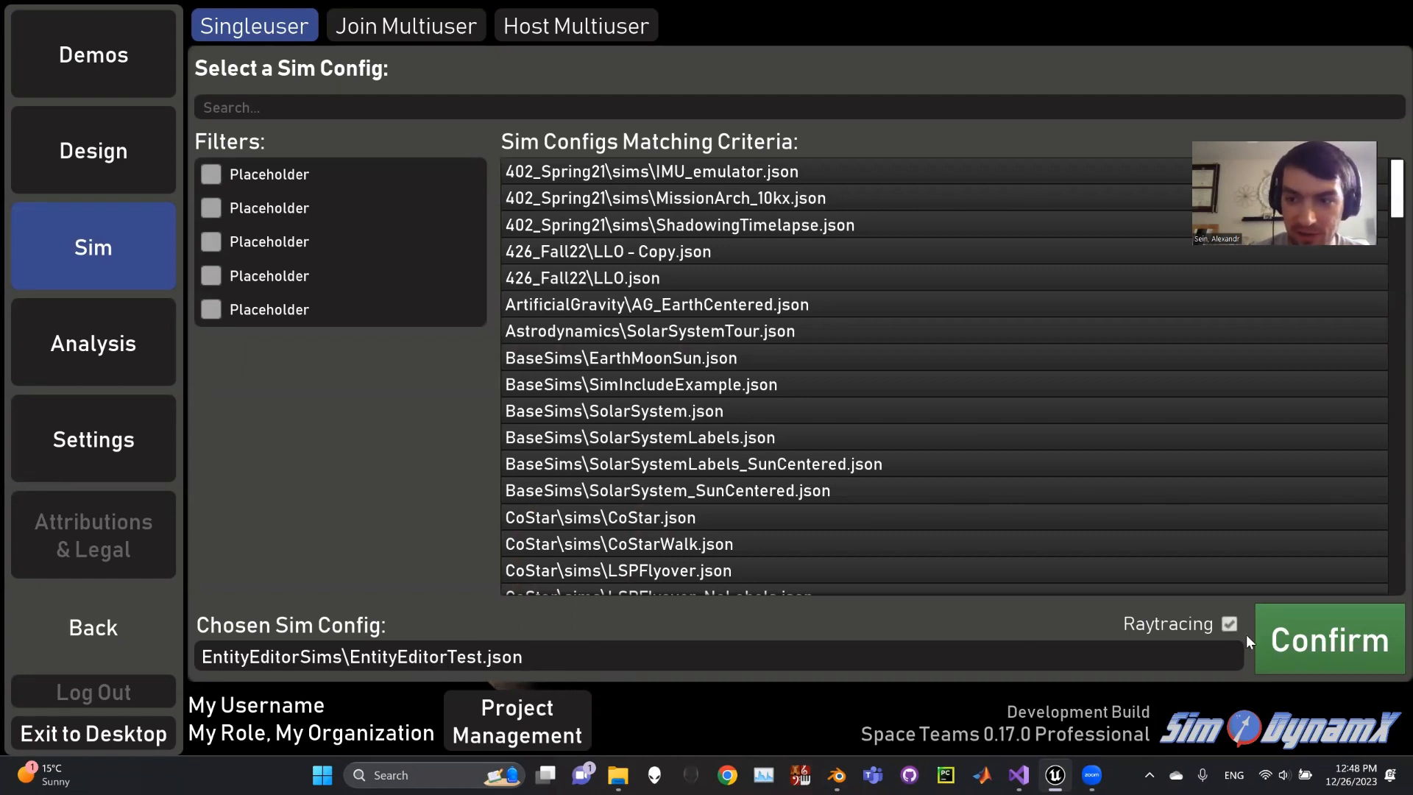
{"action": "left_click", "coordinate": [1313, 624]}
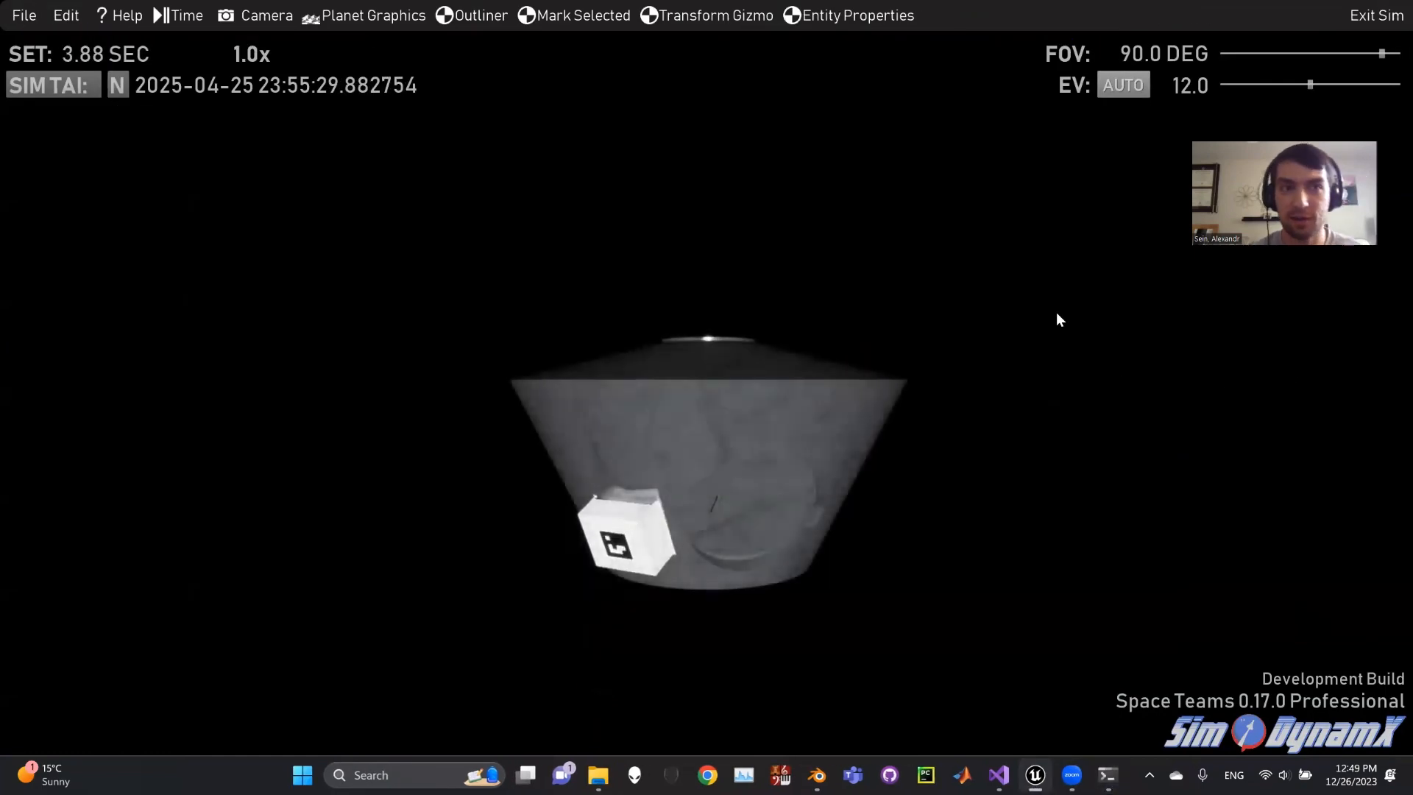
- Slow the camera speed and set the exposure EV to 14
{"action": "left_click", "coordinate": [1057, 316]}
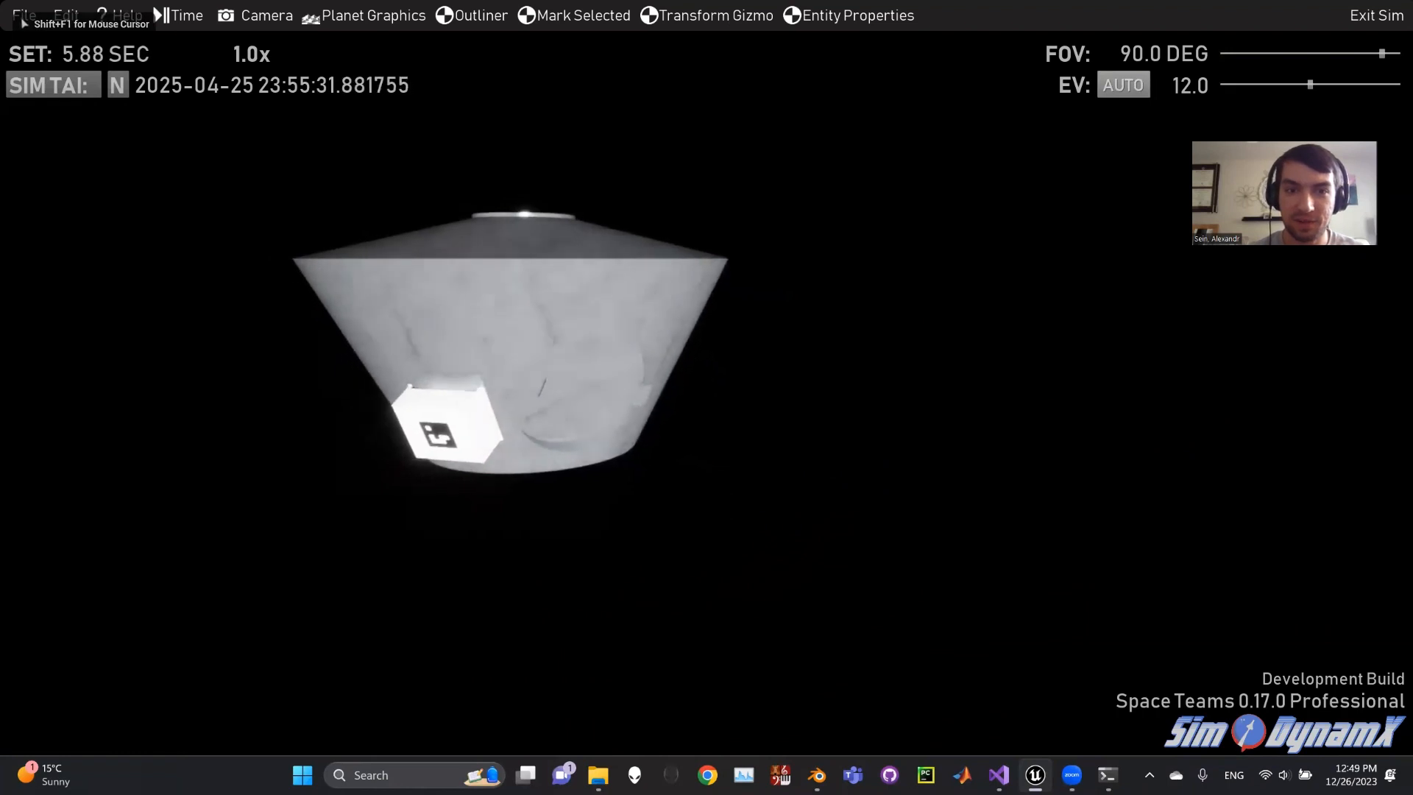
{"action": "key", "text": "w"}
{"action": "scroll", "coordinate": [707, 397], "scroll_direction": "up", "scroll_amount": 3}
{"action": "scroll", "coordinate": [707, 397], "scroll_direction": "down", "scroll_amount": 2}
{"action": "key", "text": "shift+F1"}
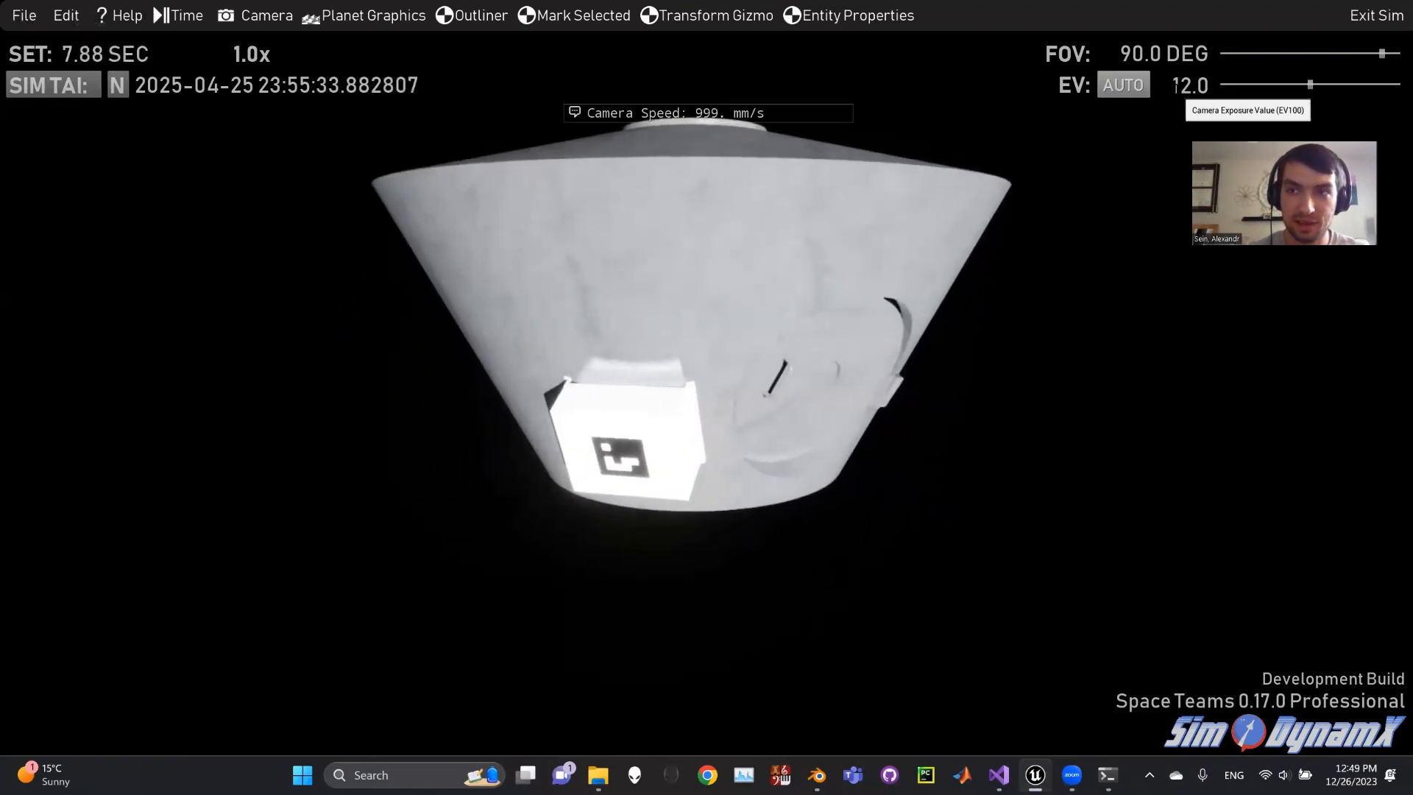
{"action": "left_click", "coordinate": [1178, 89]}
{"action": "type", "text": "14"}
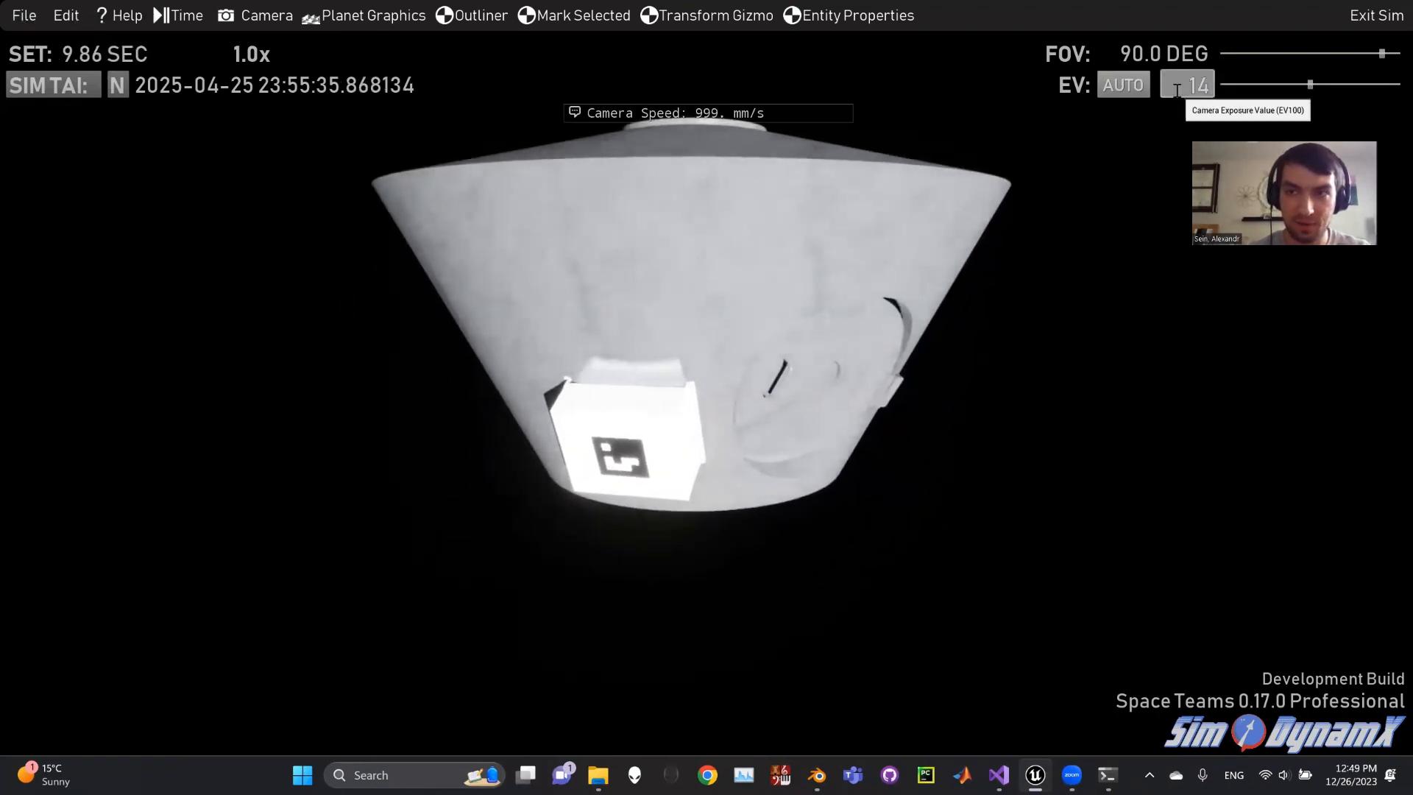
{"action": "key", "text": "Return"}
- Fly the camera around the capsule to view the AprilTag marker face up close
{"action": "left_click", "coordinate": [1060, 221]}
{"action": "key", "text": "w"}
{"action": "scroll", "coordinate": [707, 397], "scroll_direction": "up", "scroll_amount": 3}
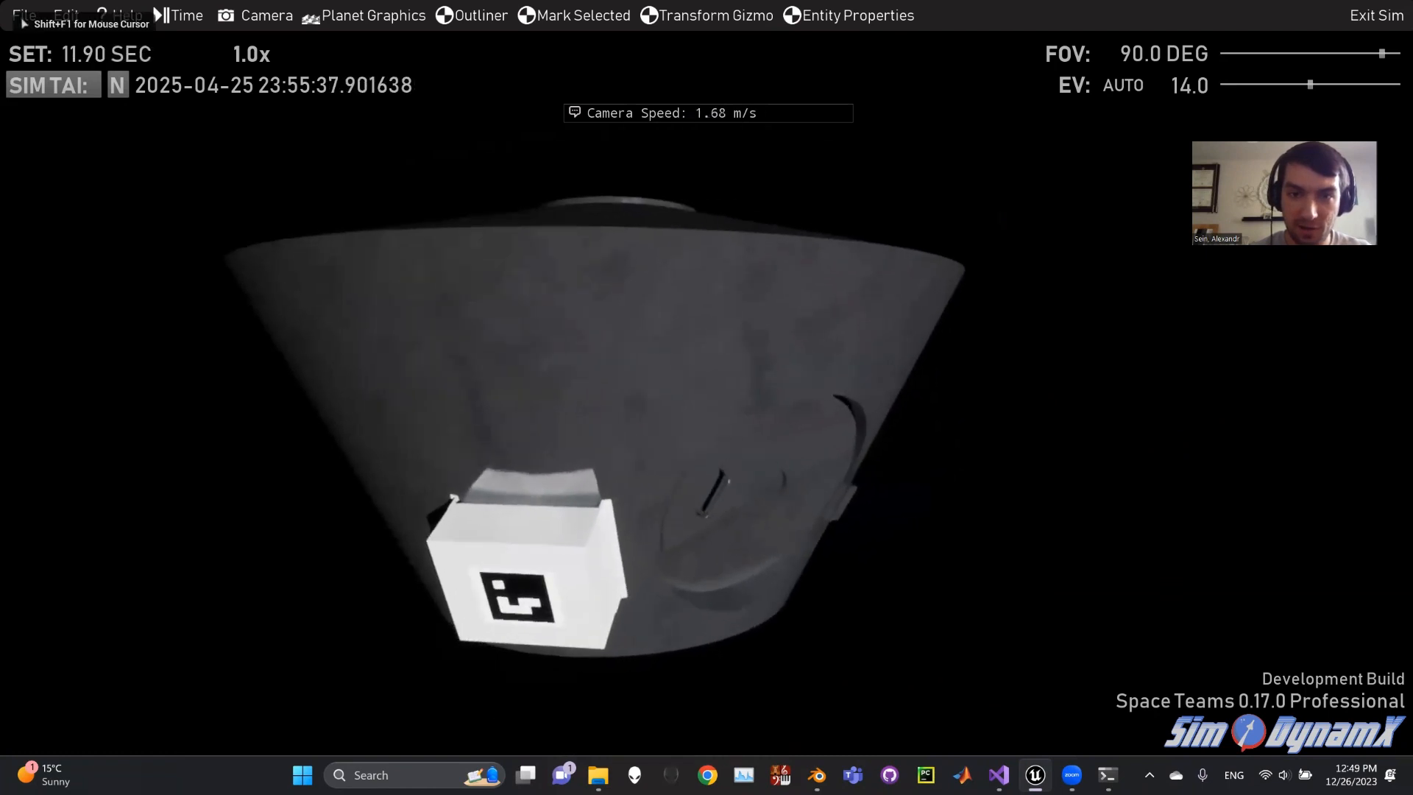
{"action": "key", "text": "d"}
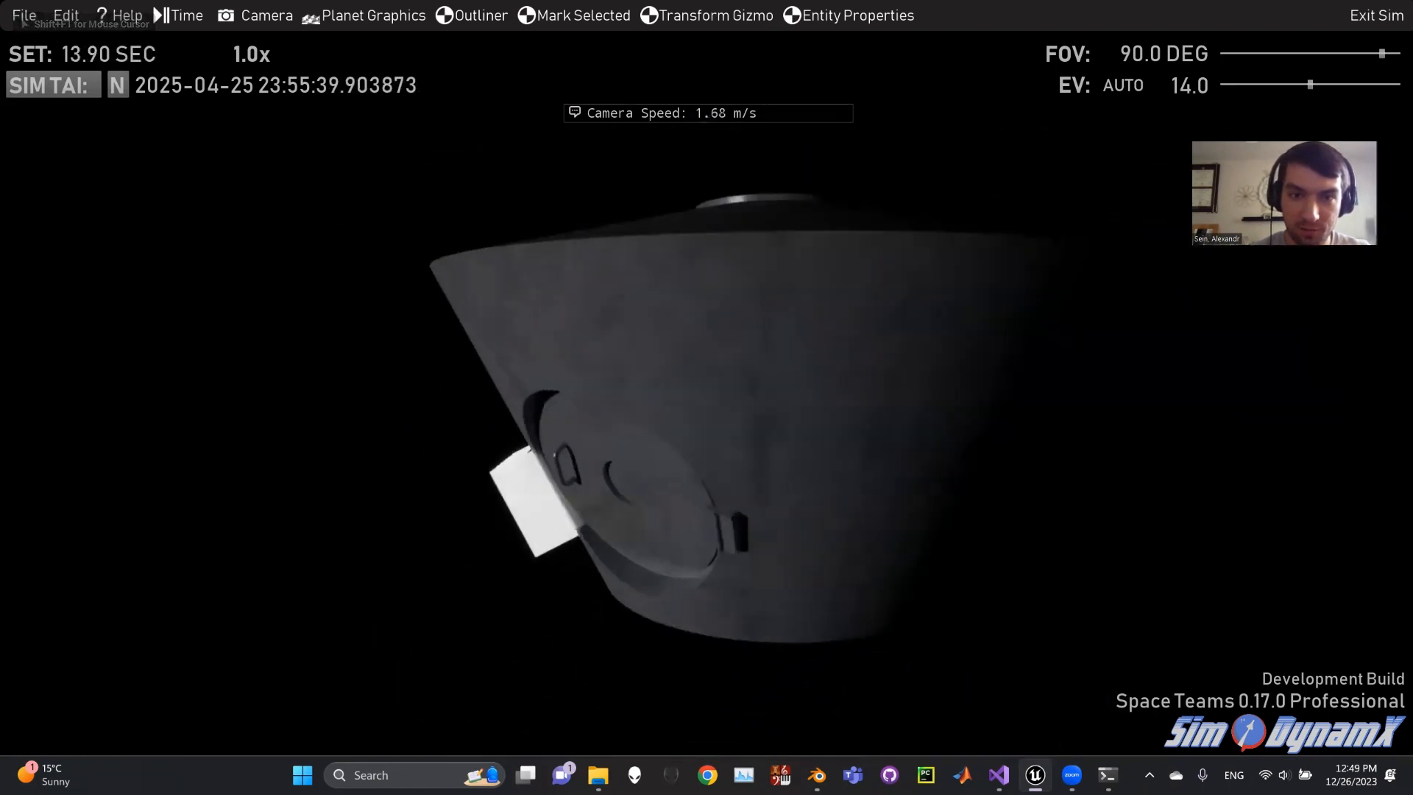
{"action": "key", "text": "w"}
{"action": "key", "text": "a"}
{"action": "scroll", "coordinate": [707, 397], "scroll_direction": "down", "scroll_amount": 3}
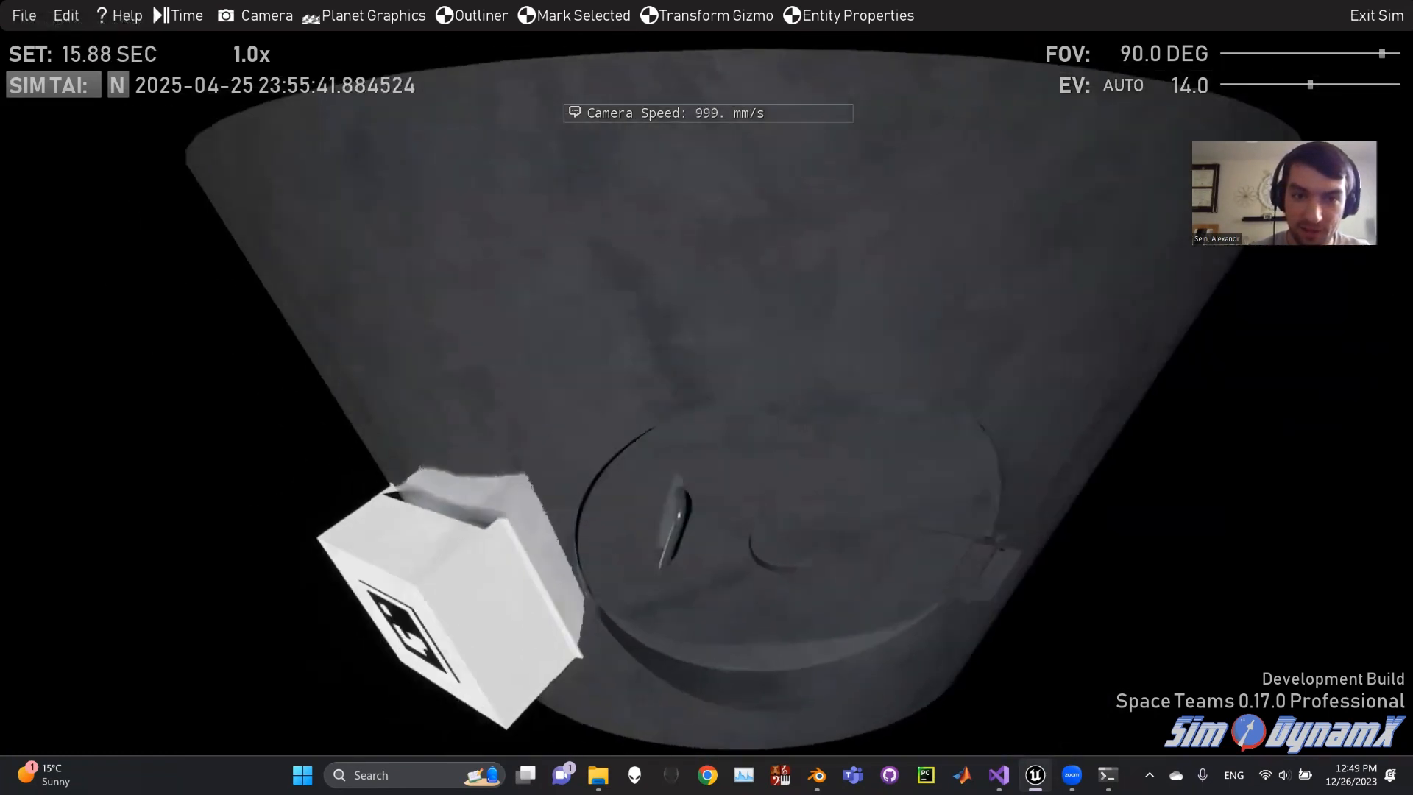
{"action": "key", "text": "w"}
{"action": "scroll", "coordinate": [706, 397], "scroll_direction": "down", "scroll_amount": 3}
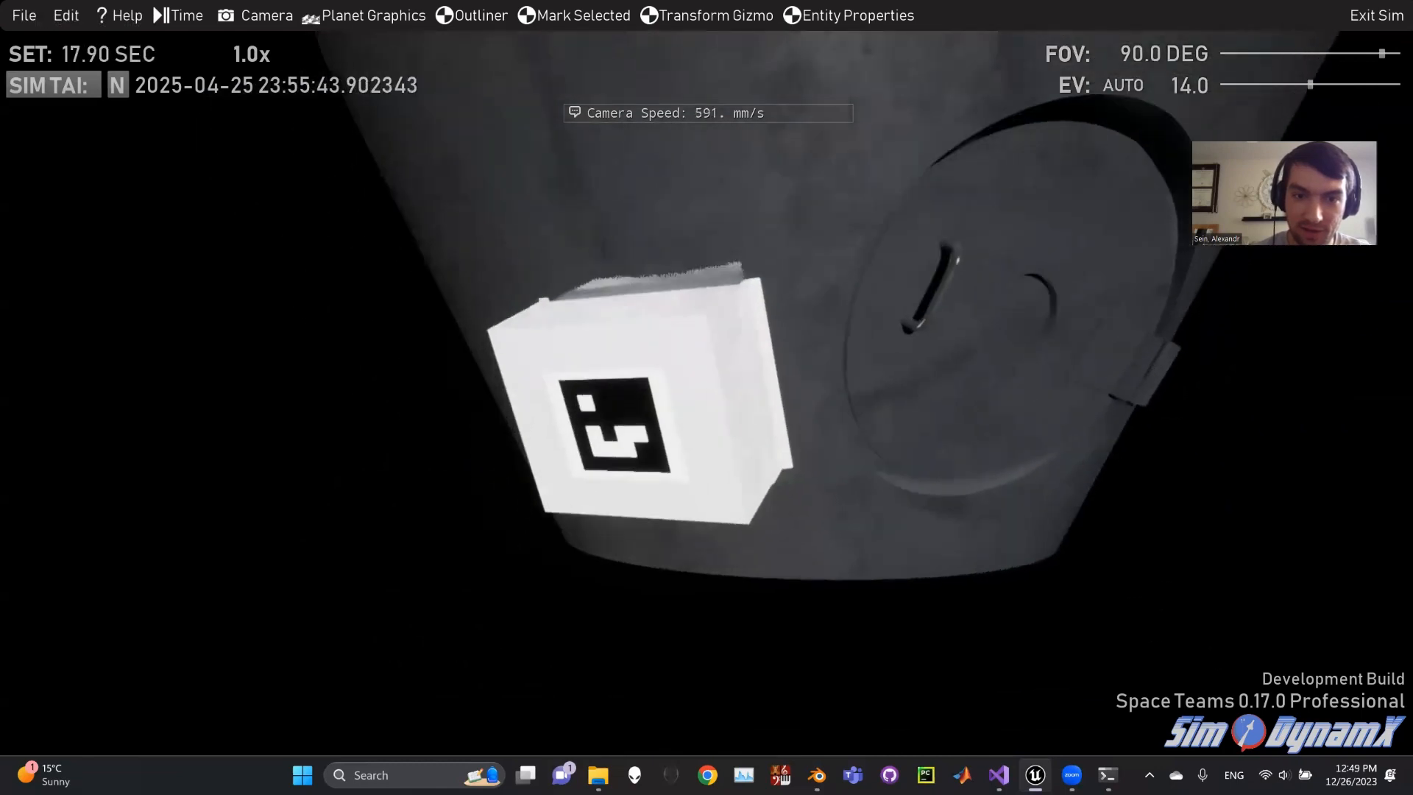
{"action": "key", "text": "w"}
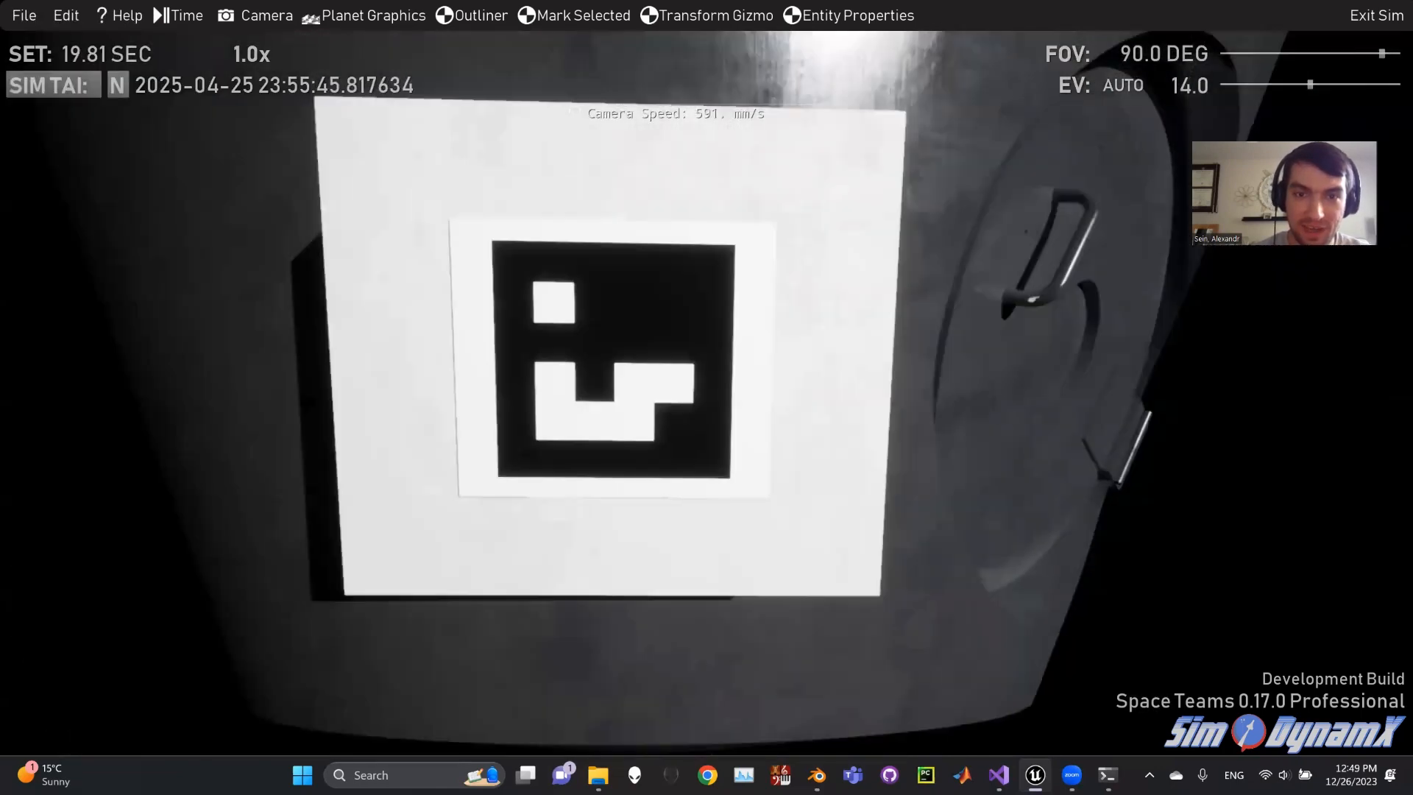
{"action": "key", "text": "s"}
{"action": "key", "text": "d"}
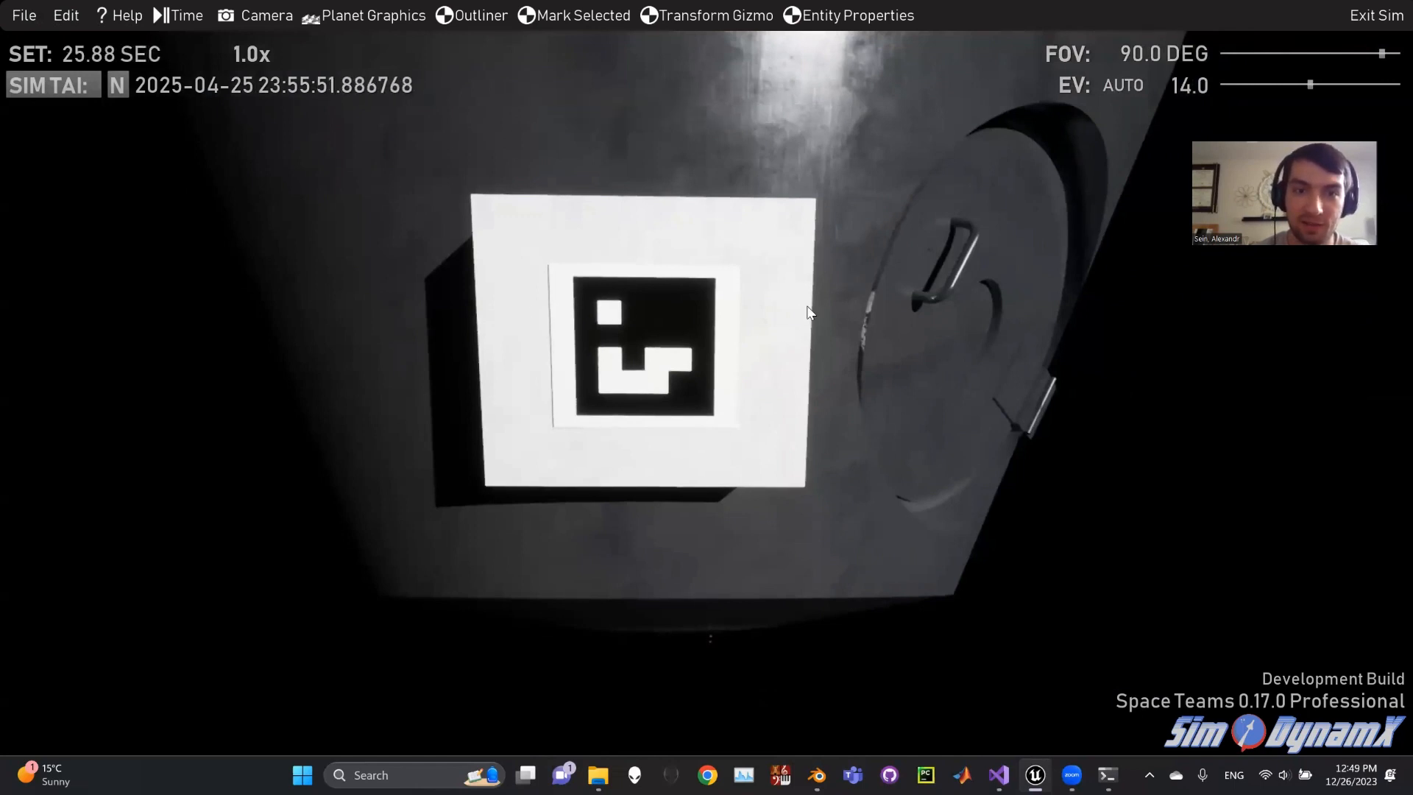
- Pull the camera back to frame the whole capsule with its tagged box
{"action": "mouse_move", "coordinate": [798, 323]}
{"action": "right_mouse_down"}
{"action": "mouse_move", "coordinate": [633, 427]}
{"action": "mouse_move", "coordinate": [630, 471]}
{"action": "mouse_move", "coordinate": [582, 486]}
{"action": "mouse_move", "coordinate": [589, 464]}
{"action": "mouse_move", "coordinate": [633, 463]}
{"action": "mouse_move", "coordinate": [593, 465]}
{"action": "mouse_move", "coordinate": [626, 414]}
{"action": "mouse_move", "coordinate": [615, 395]}
{"action": "mouse_move", "coordinate": [645, 384]}
{"action": "right_mouse_up"}
{"action": "key", "text": "s"}
{"action": "key", "text": "d"}
{"action": "key", "text": "e"}
{"action": "scroll", "coordinate": [706, 397], "scroll_direction": "down", "scroll_amount": 1}
{"action": "key", "text": "d"}
{"action": "key", "text": "w"}
{"action": "scroll", "coordinate": [707, 398], "scroll_direction": "up", "scroll_amount": 5}
{"action": "key", "text": "s"}
{"action": "key", "text": "s"}
{"action": "key", "text": "w"}
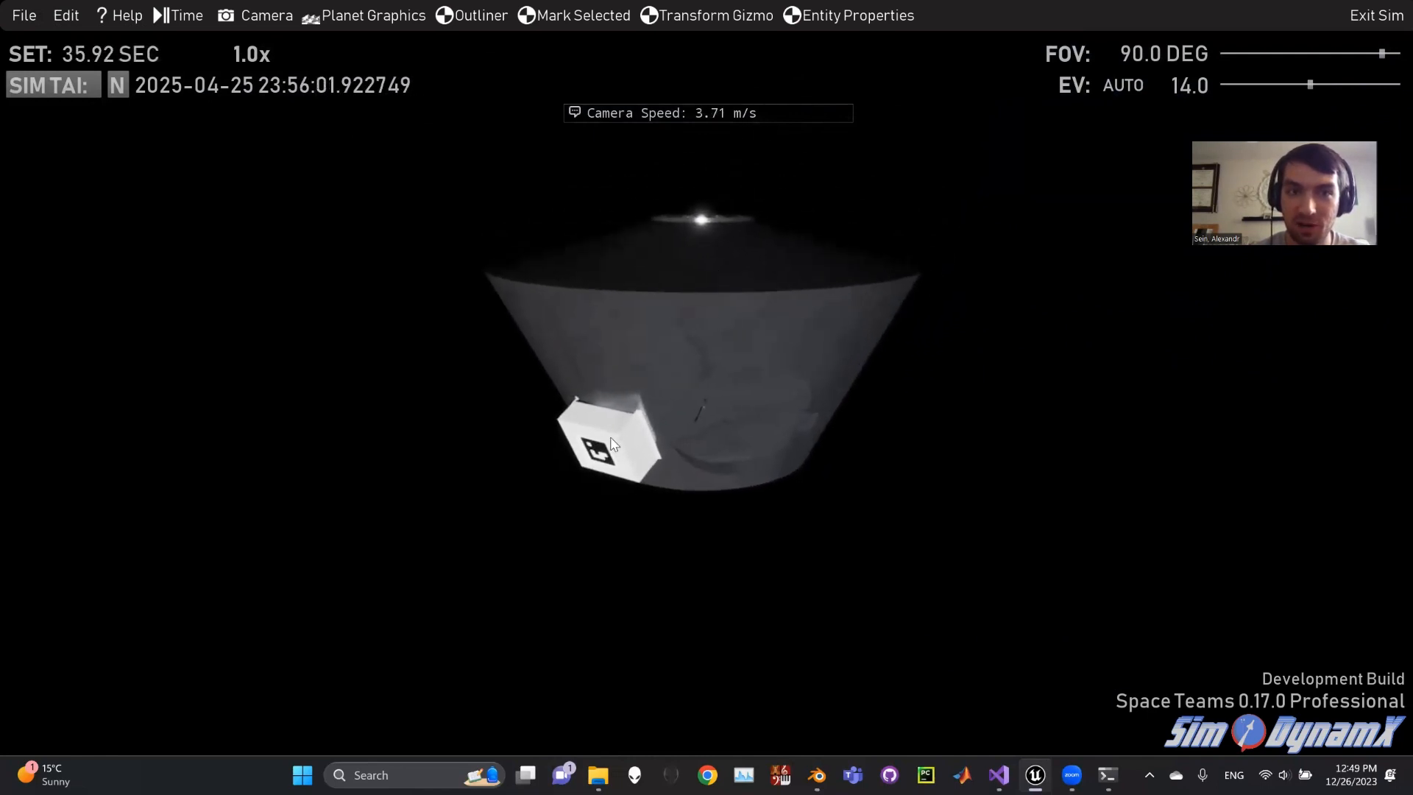